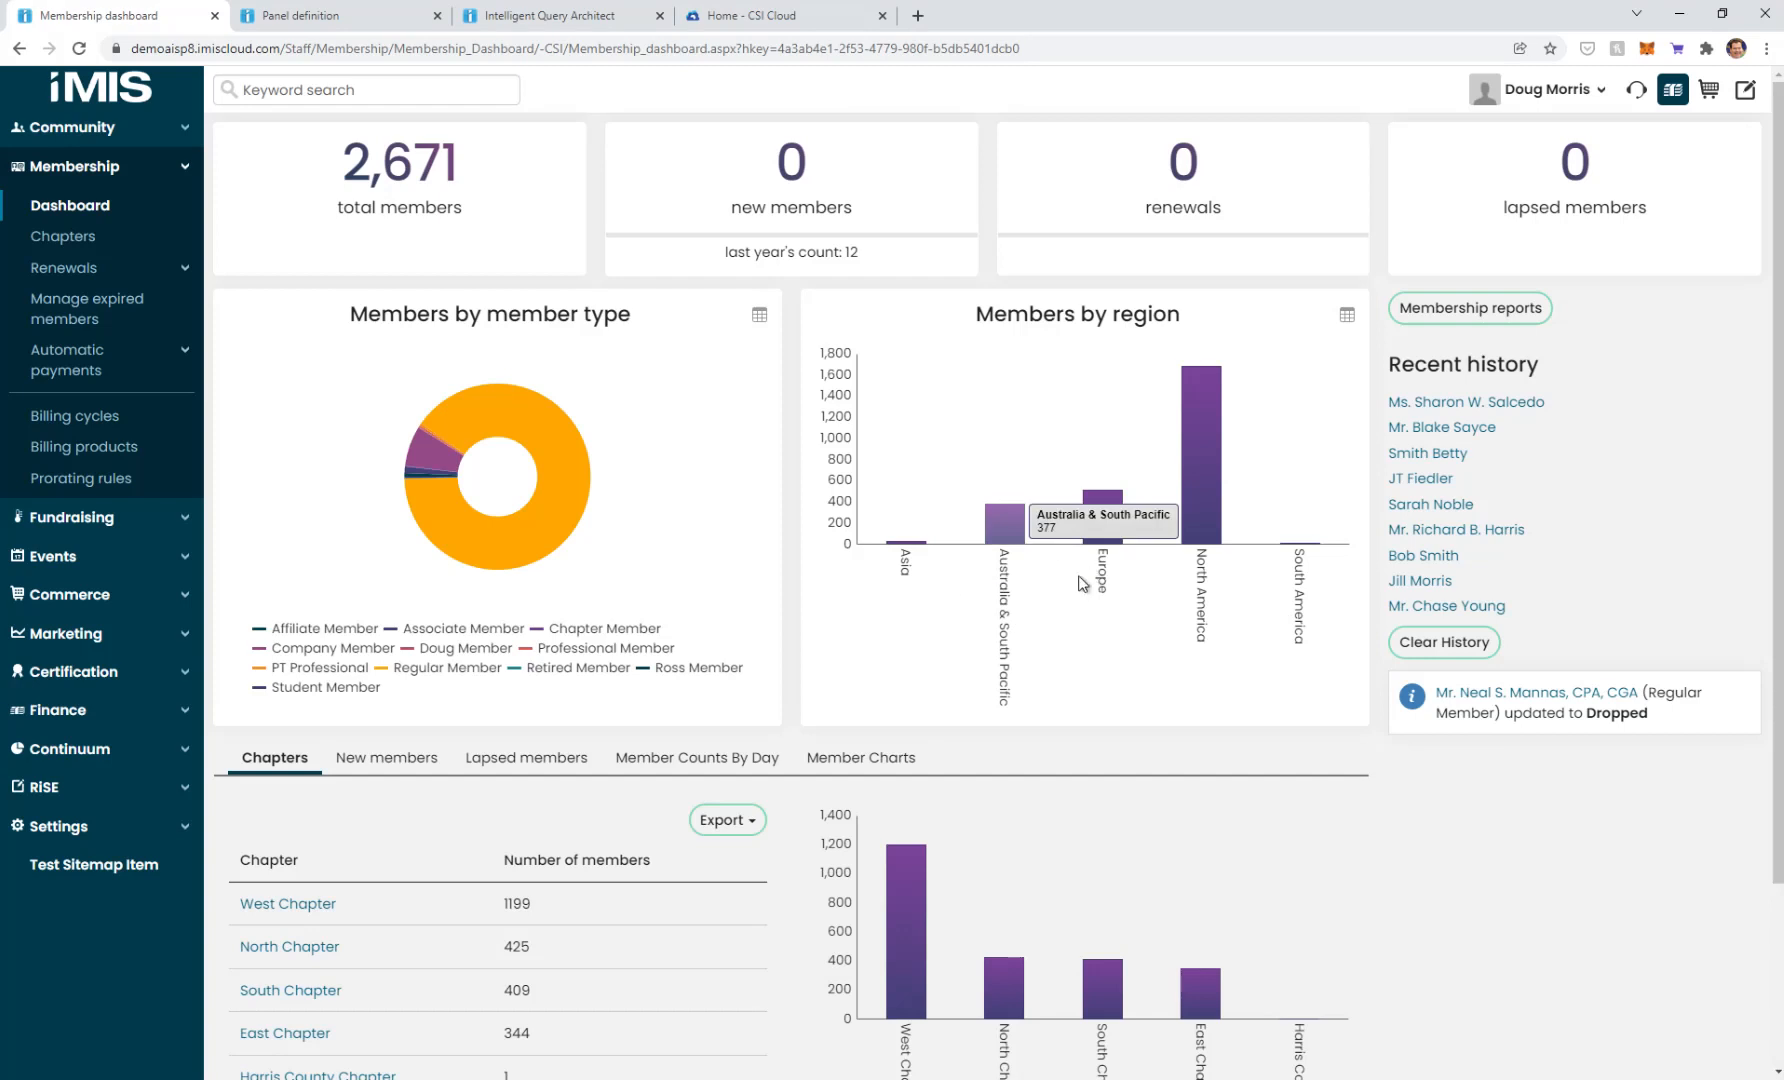
Step: Review the Member Counts By Day table and the Member Charts on the membership dashboard
click(700, 757)
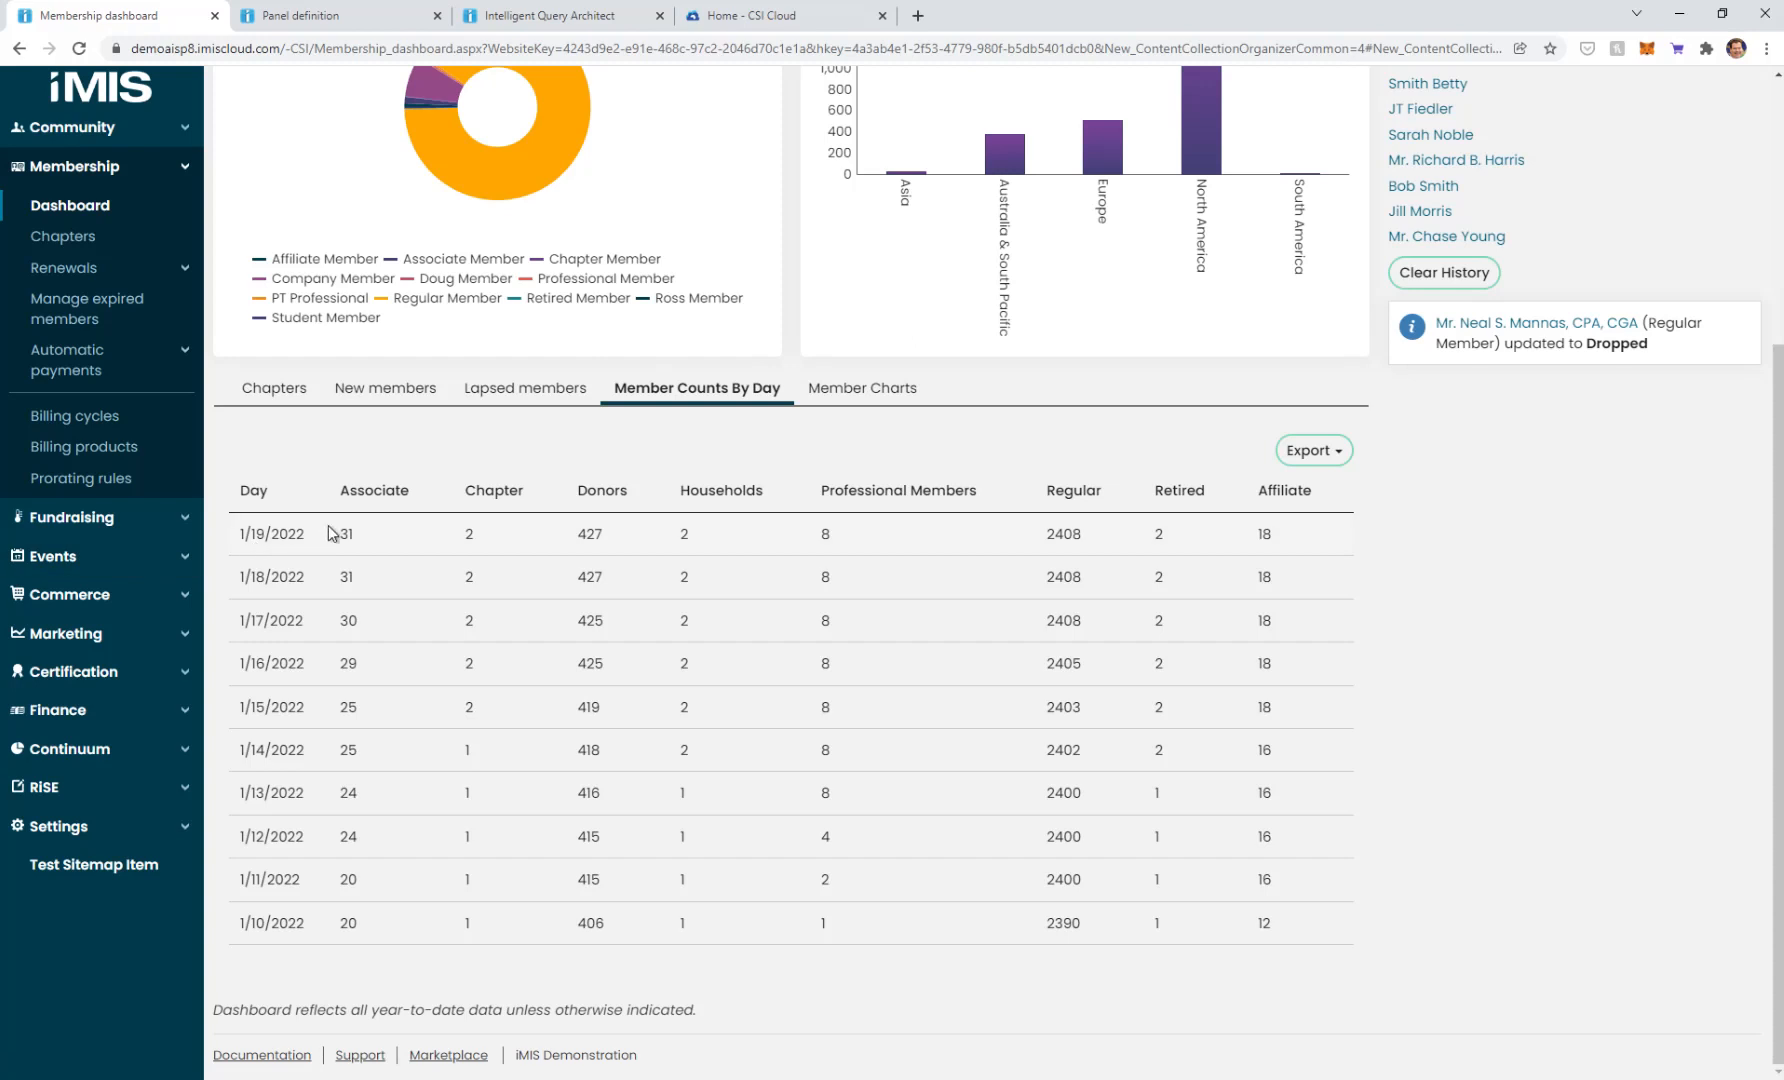
click(851, 390)
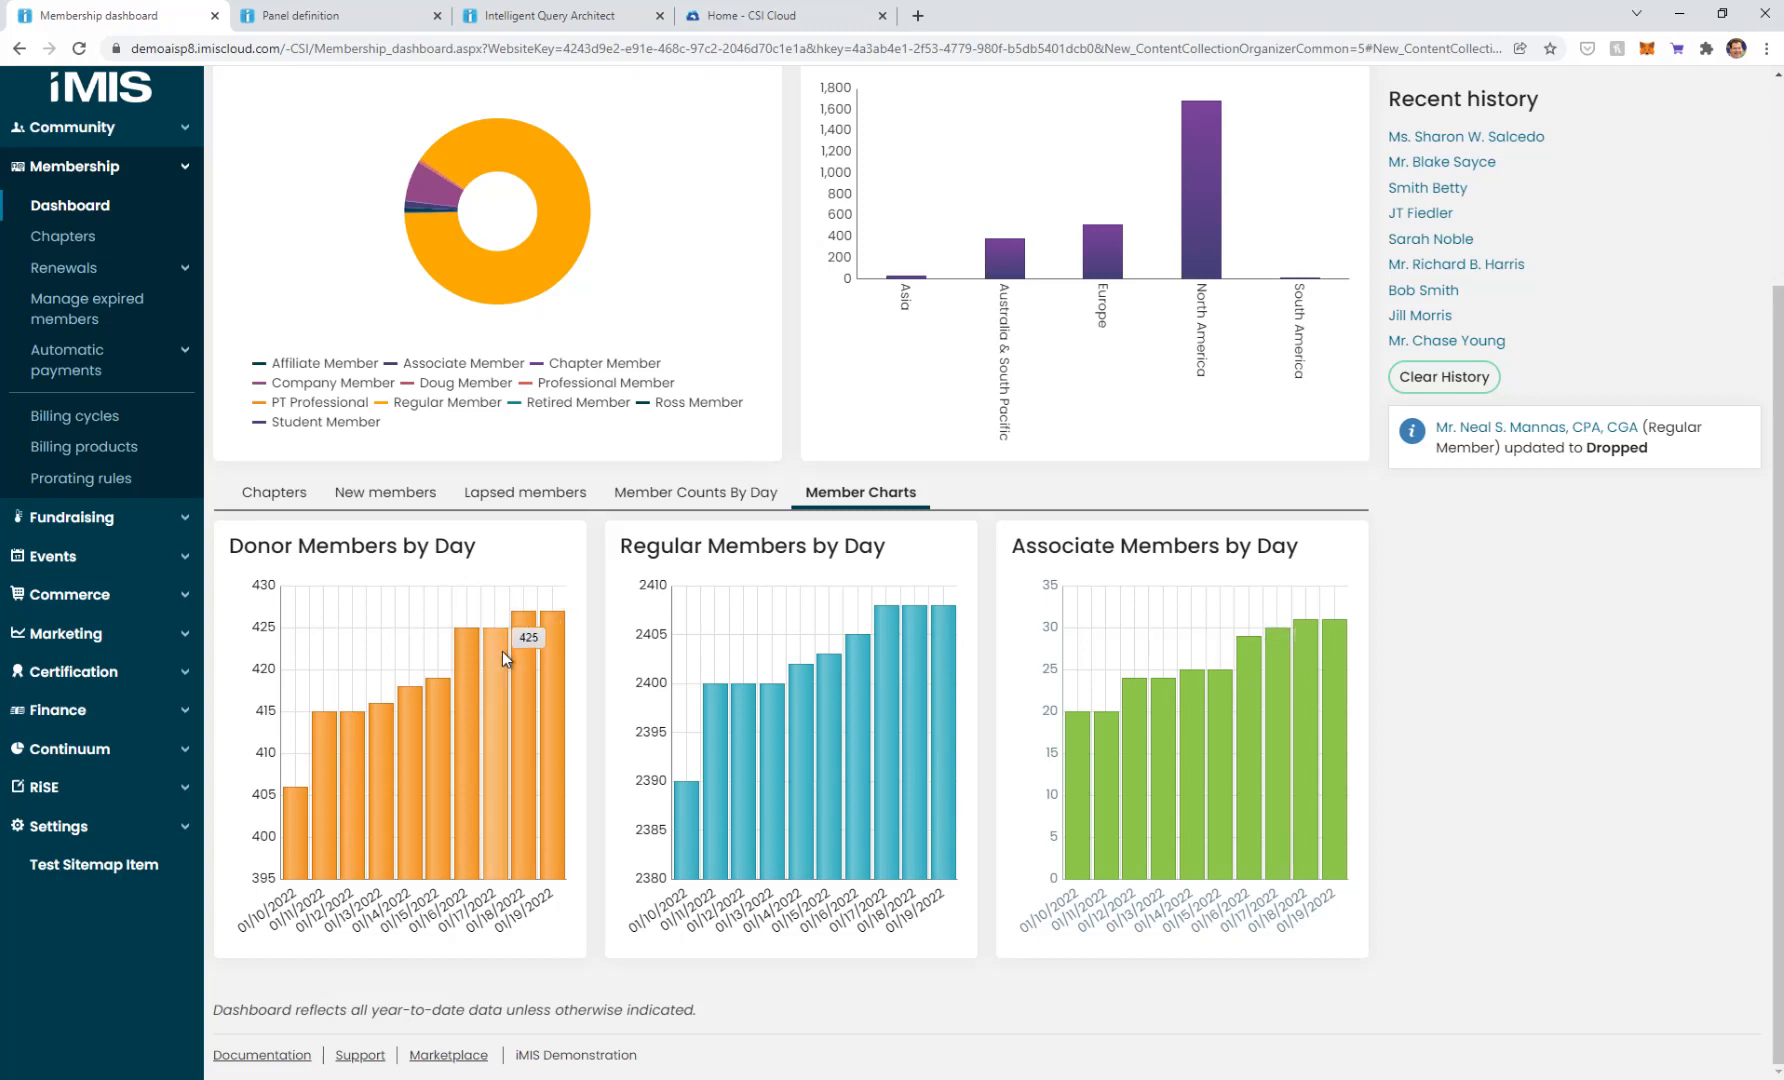
Step: Examine the fields defined in the MemberCountsByDay panel definition
click(284, 16)
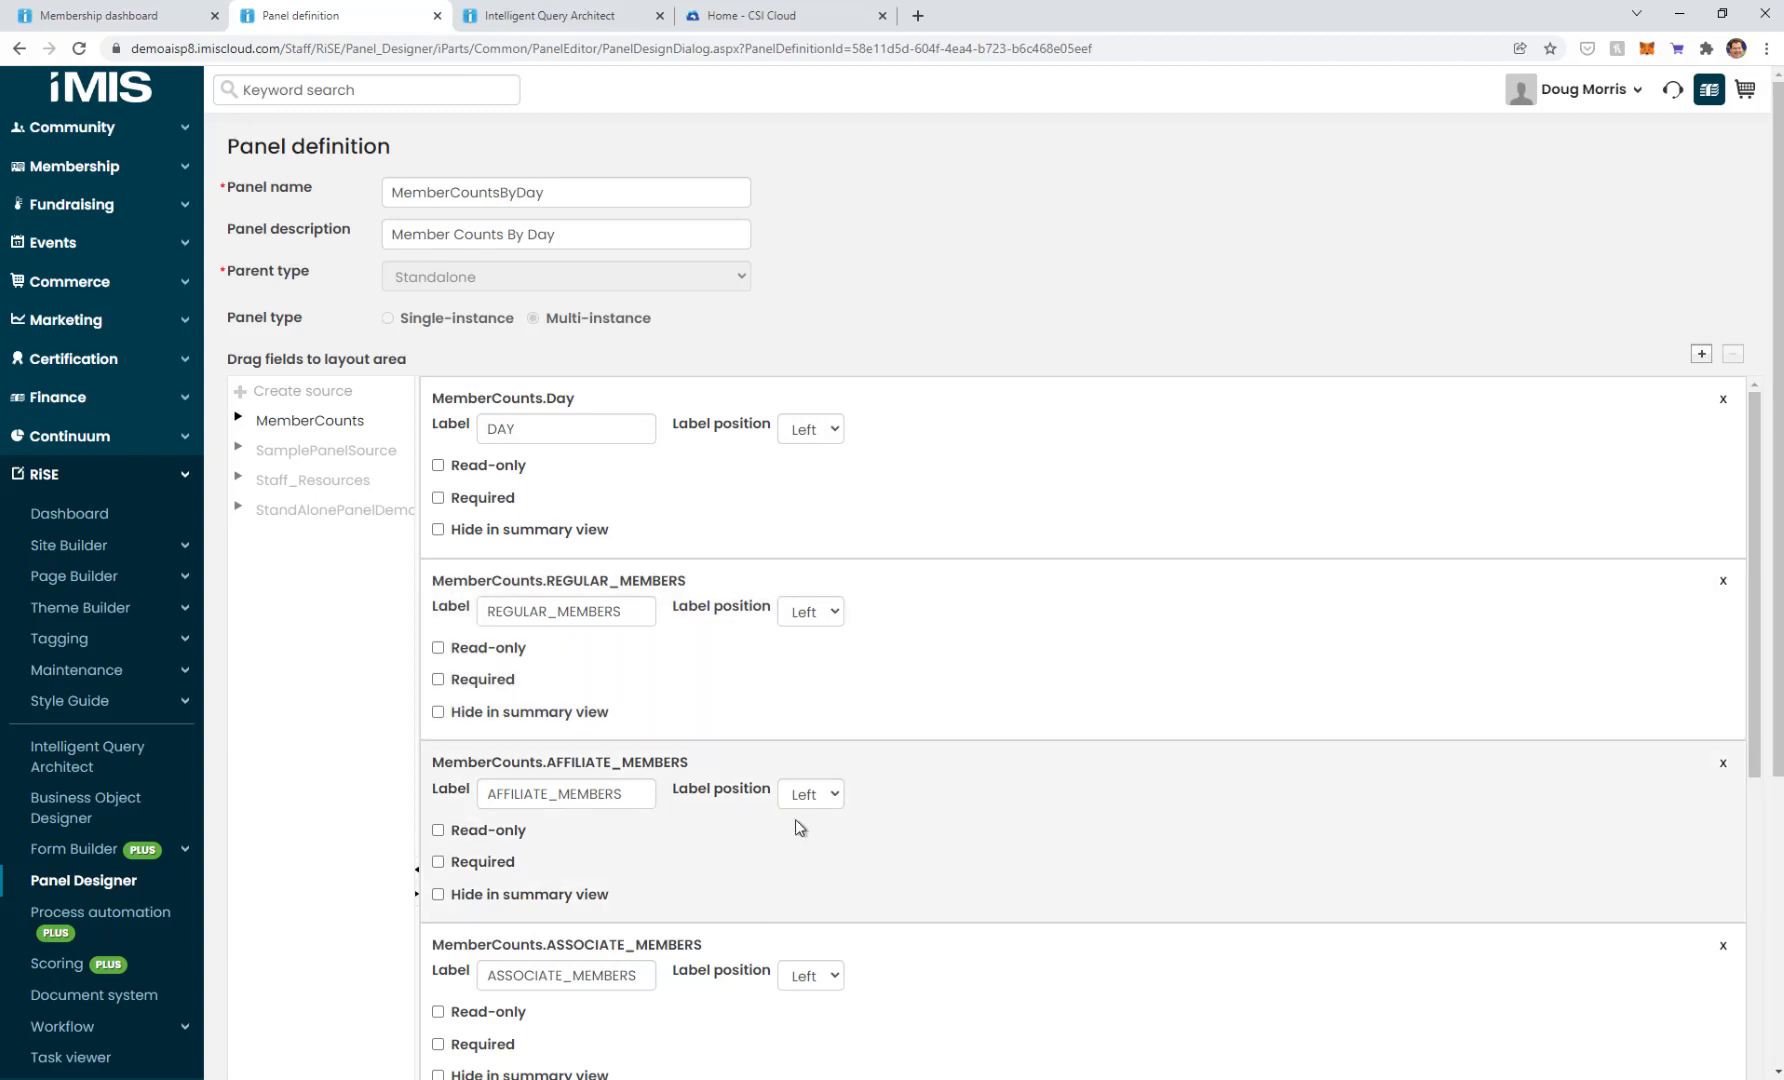
scroll(688, 860, down, 8)
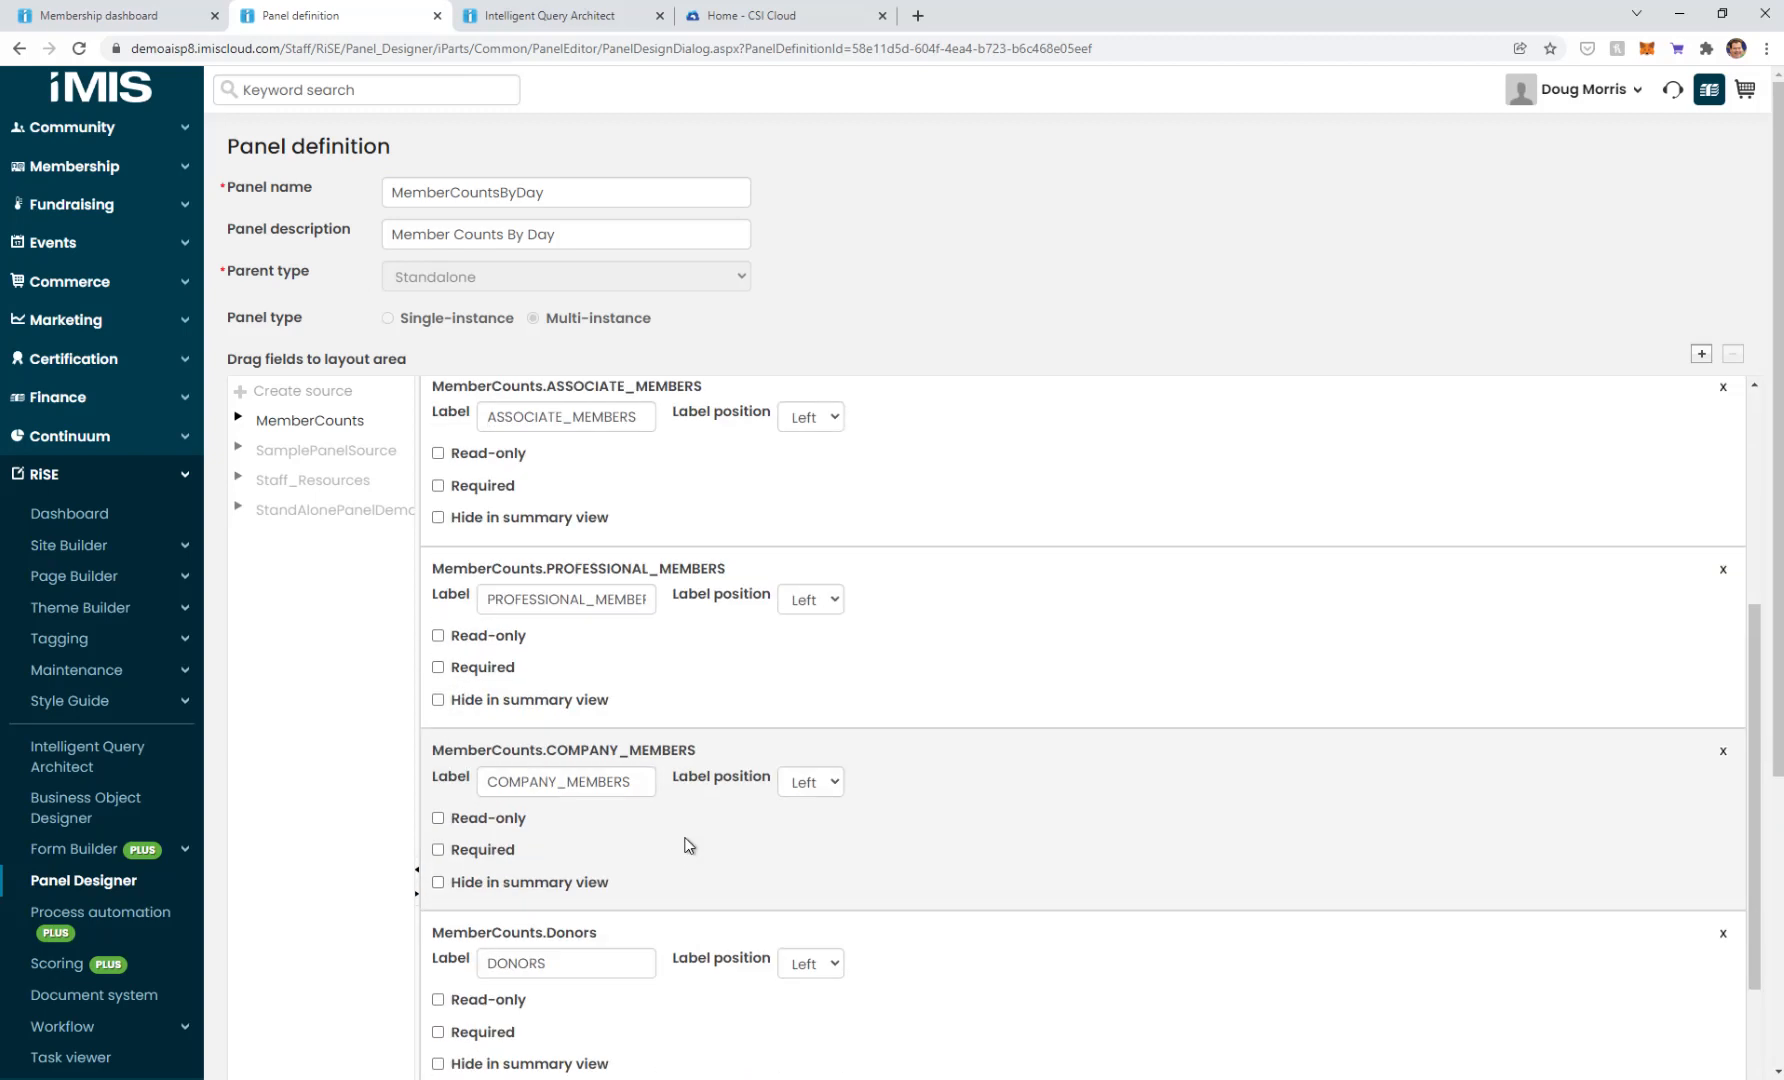
scroll(685, 840, up, 5)
scroll(685, 838, up, 3)
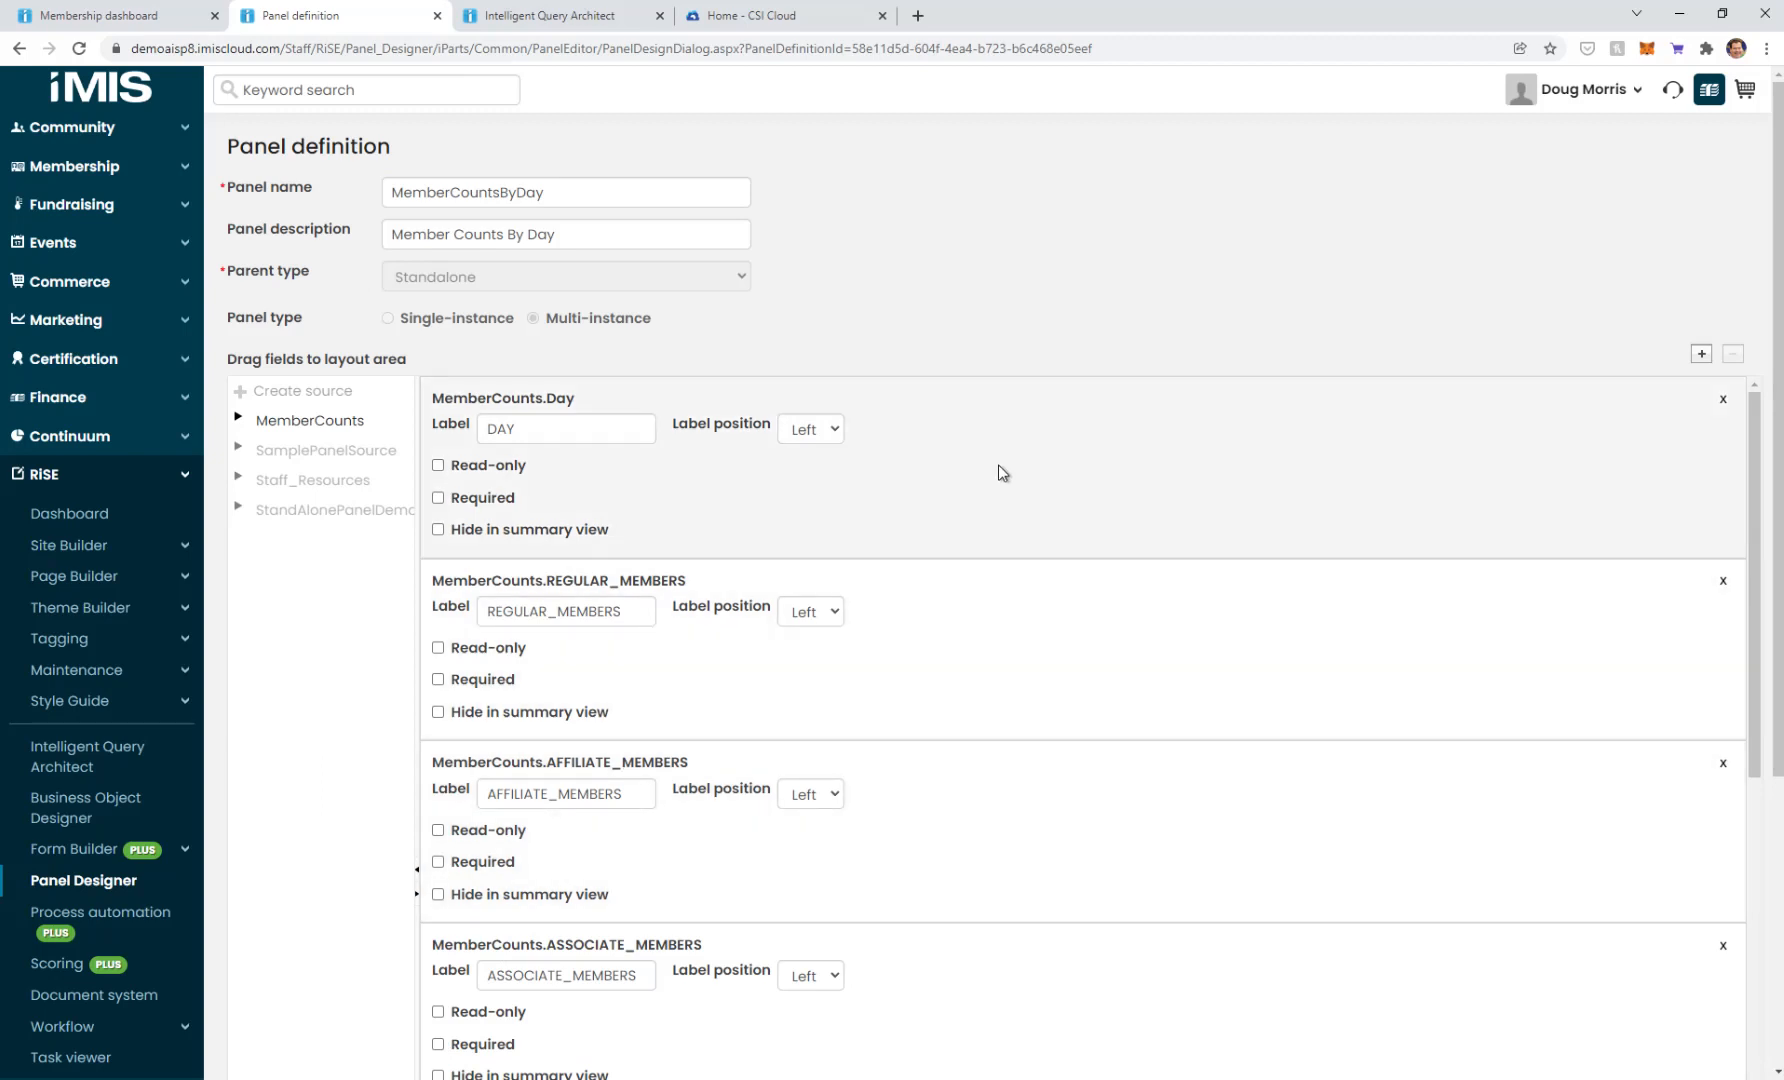
Step: Open the Member Counts query for editing in Intelligent Query Architect and review its sources, filters and display columns
click(521, 20)
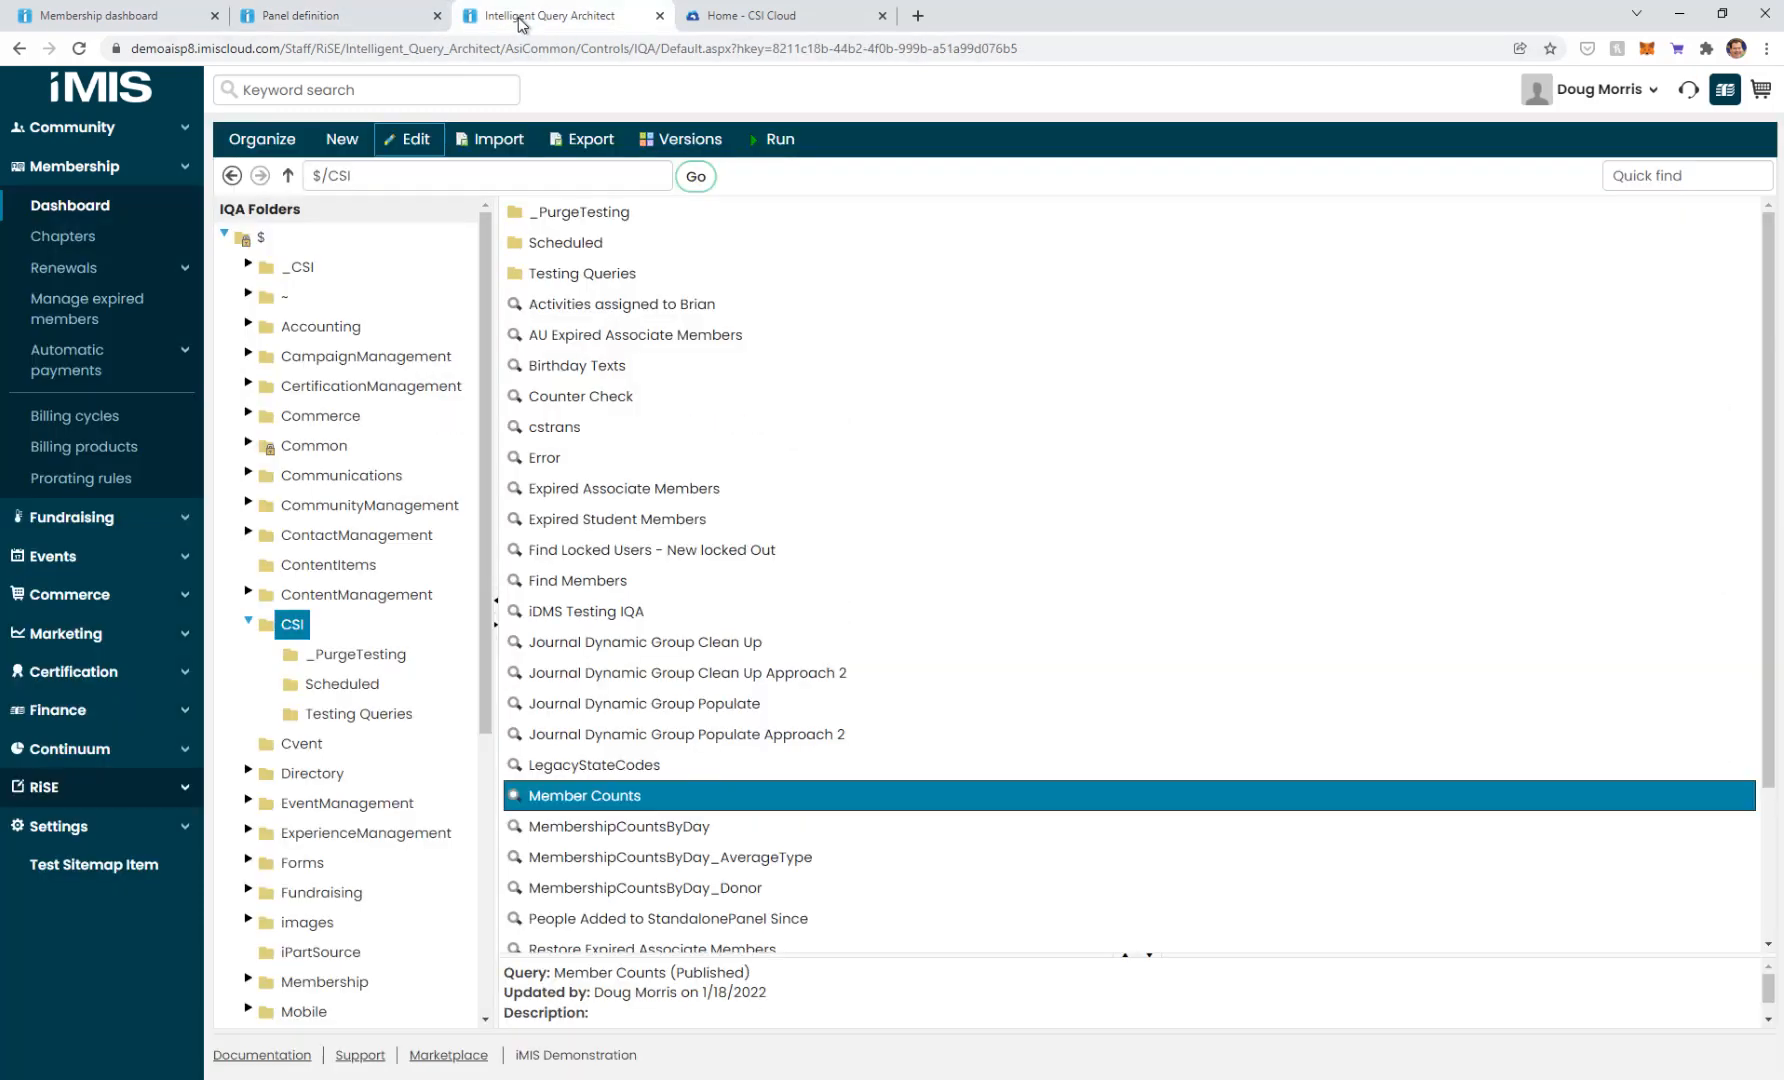
click(416, 139)
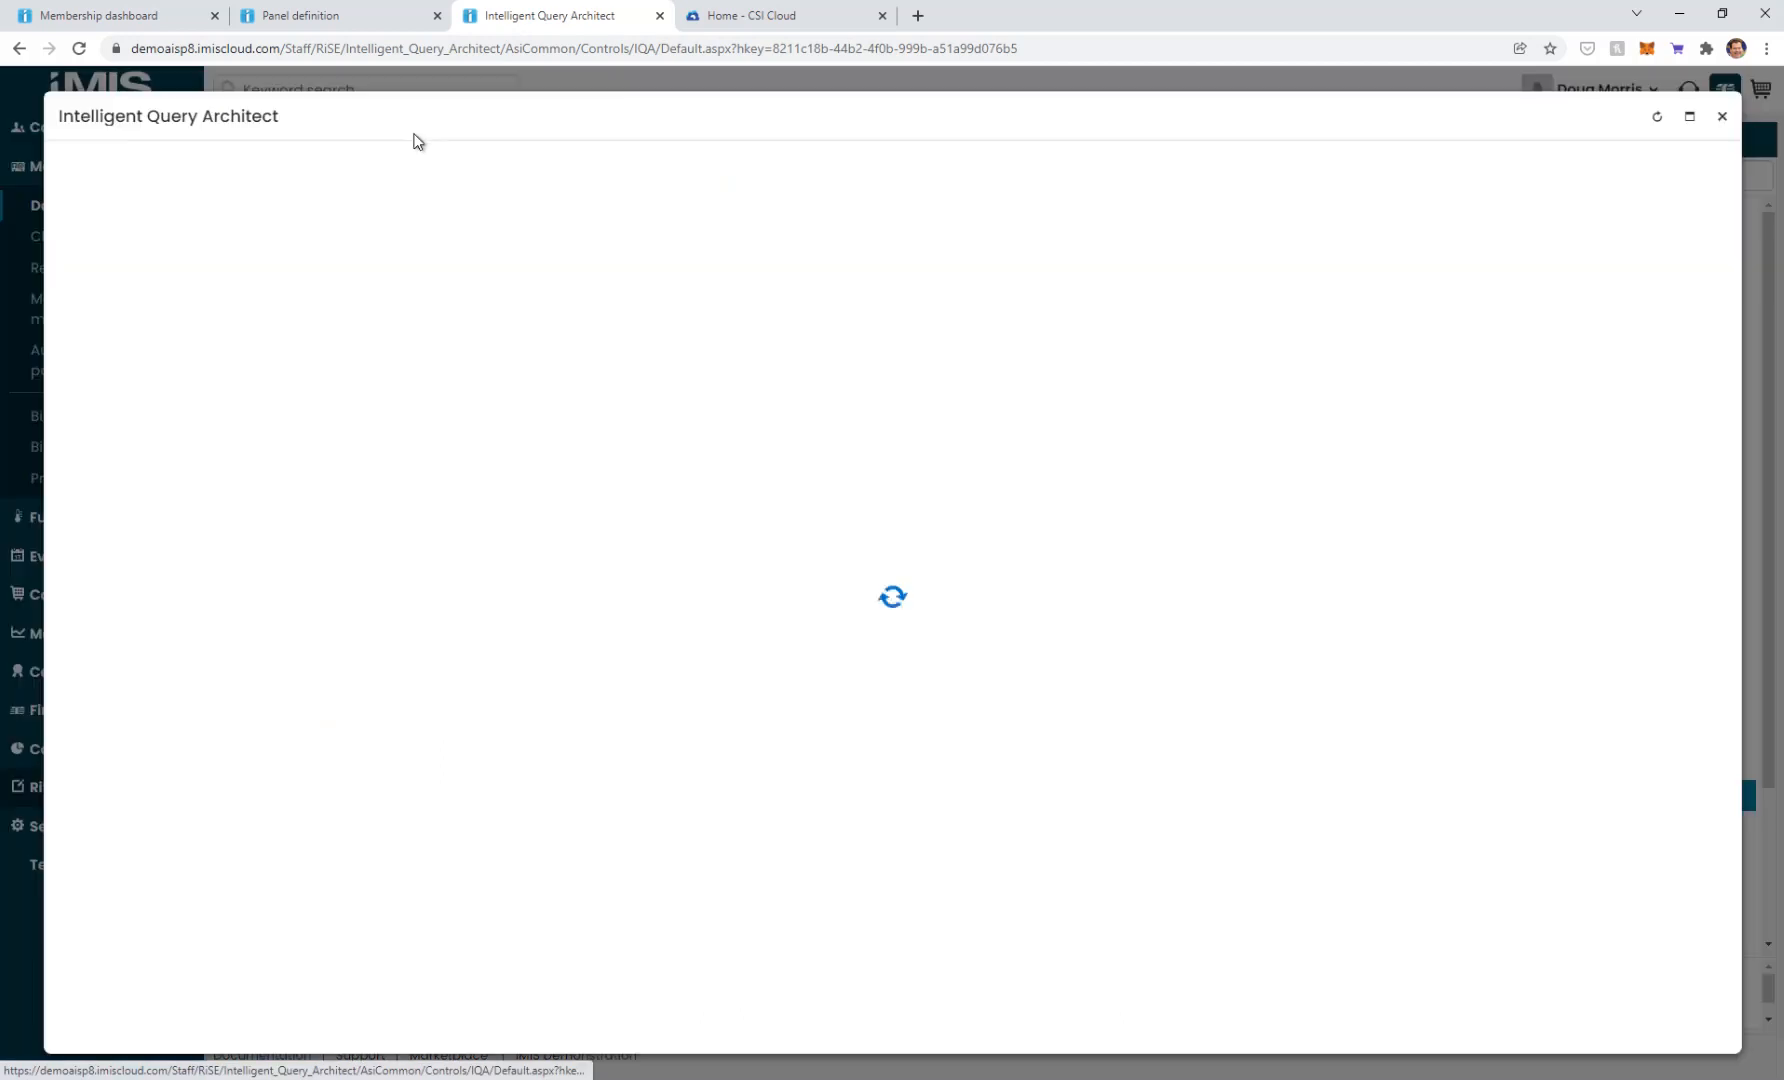
click(200, 272)
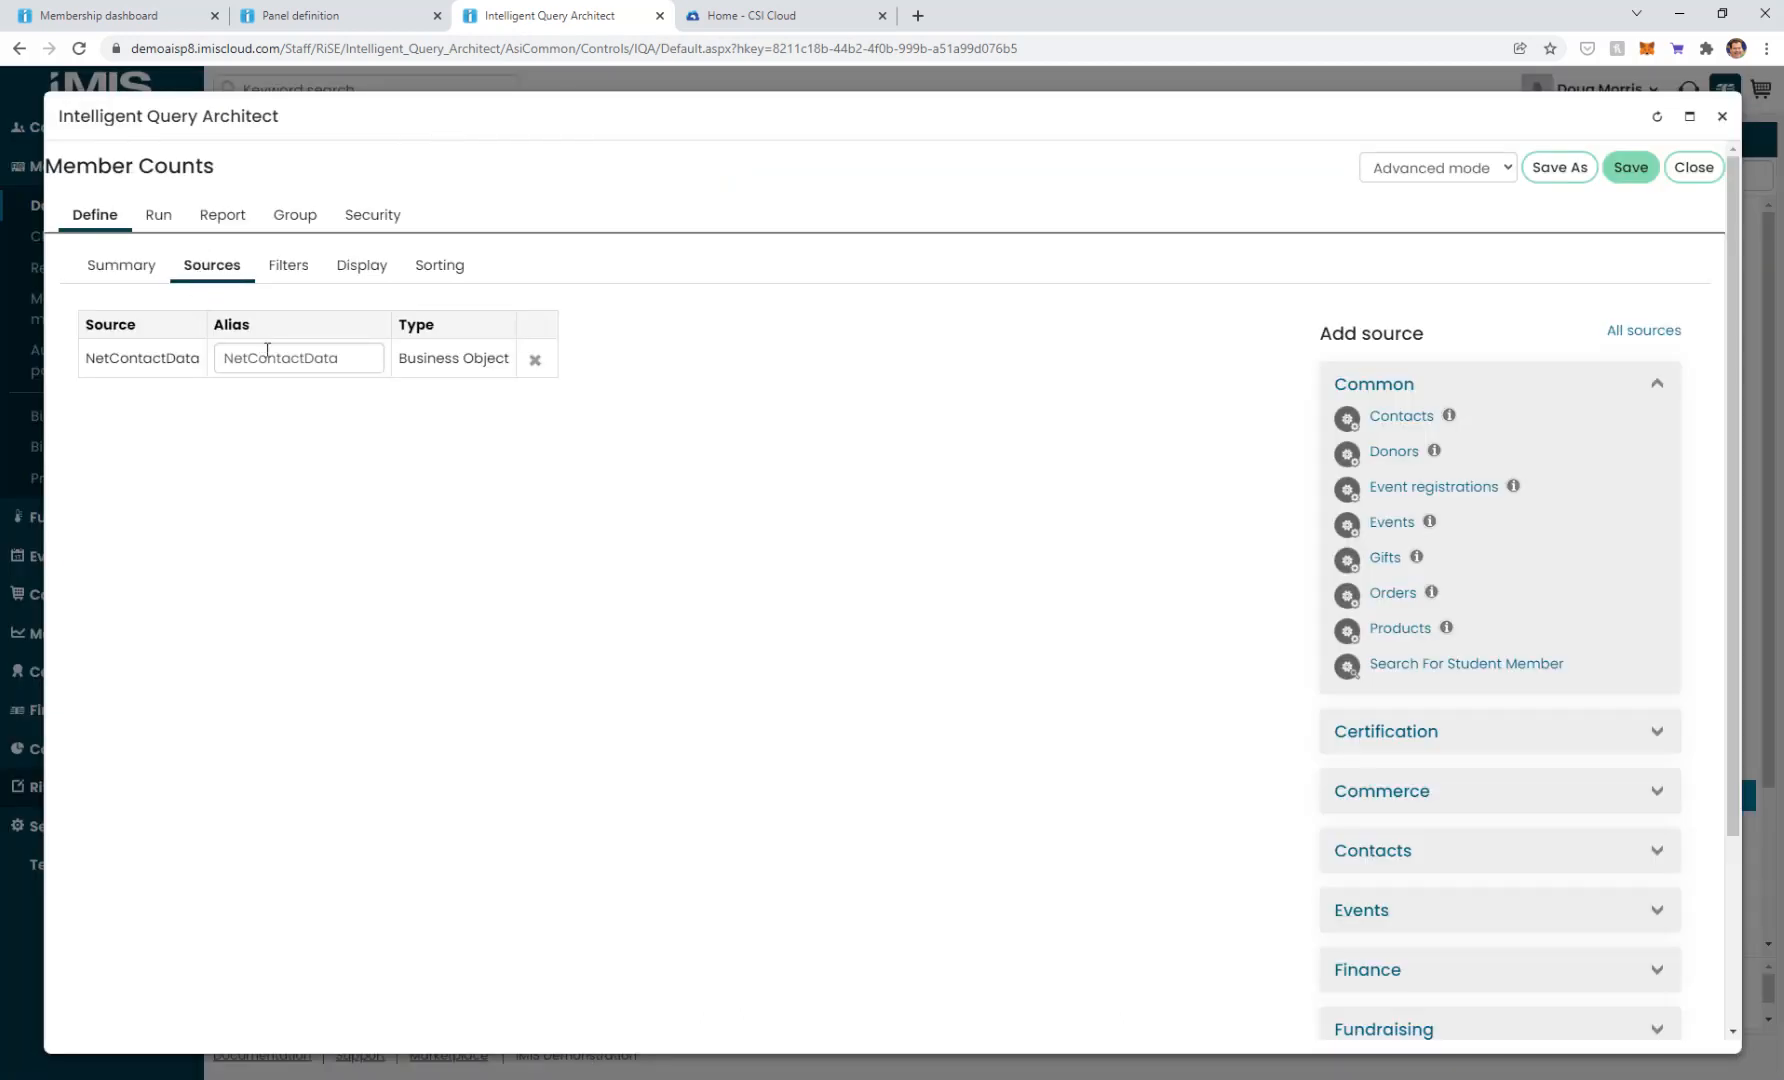
click(285, 266)
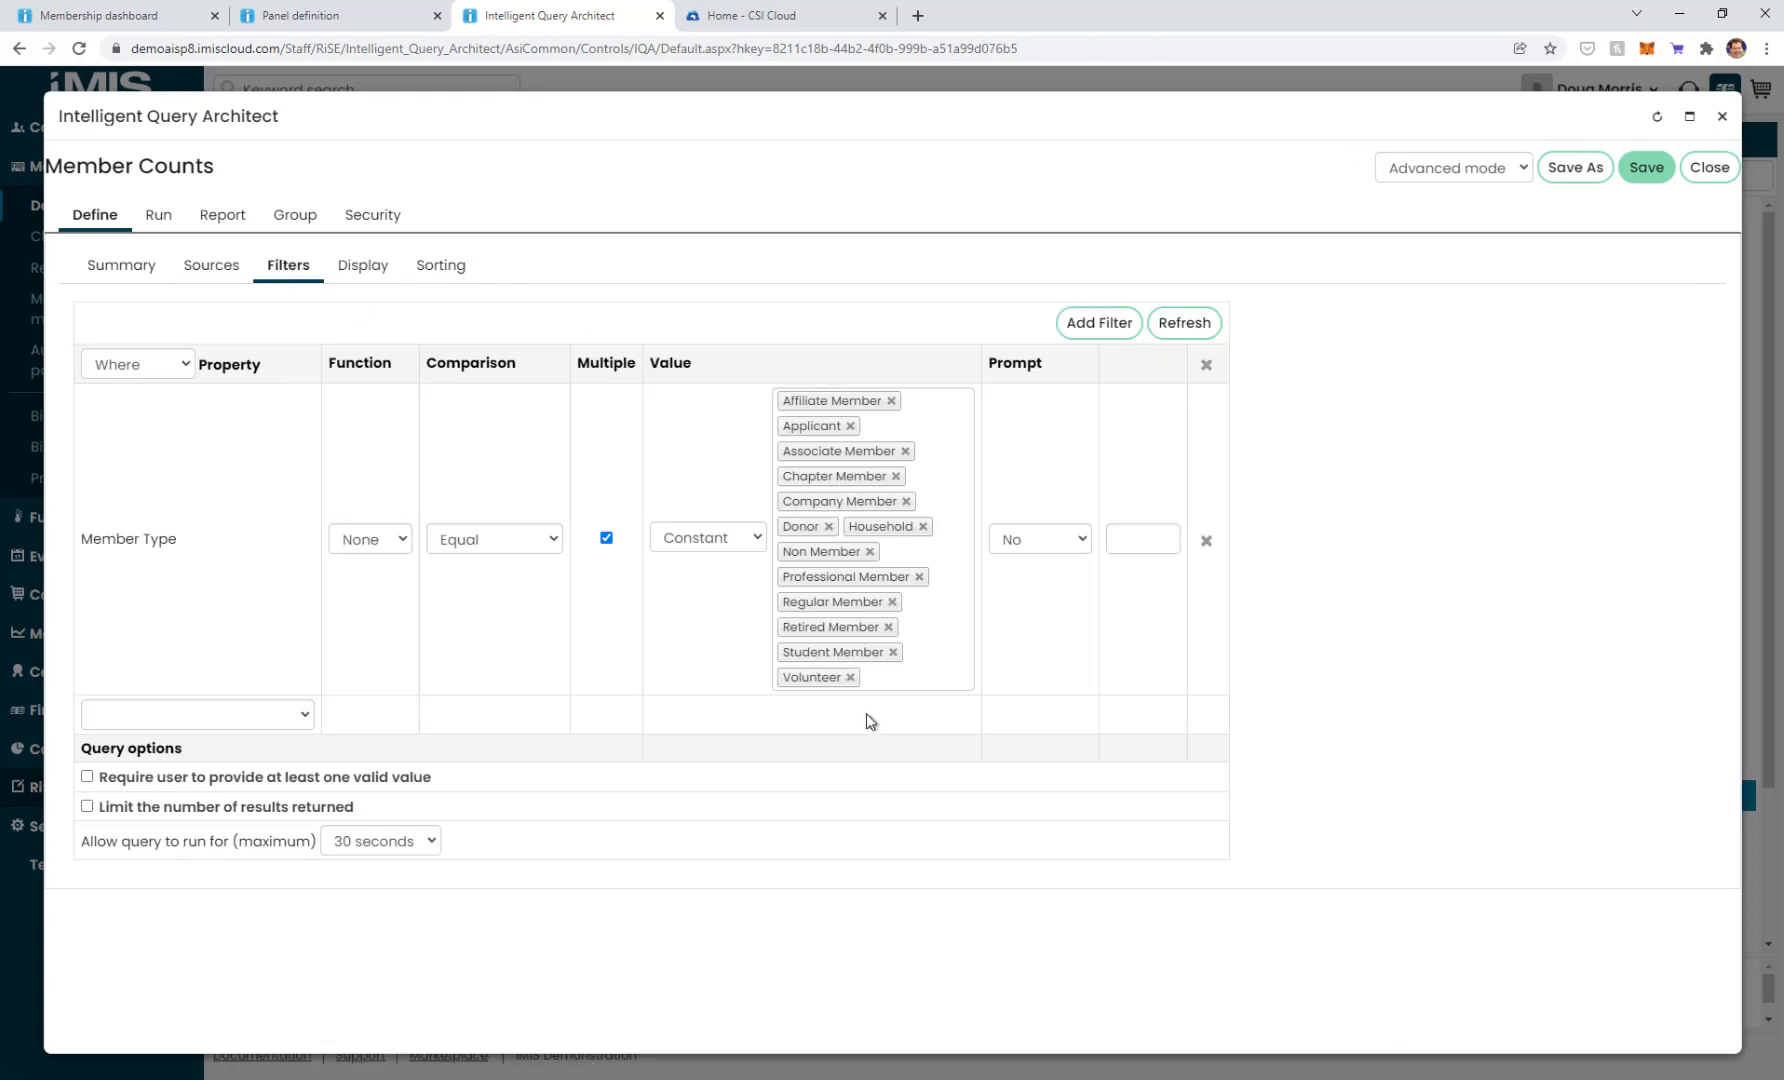
click(352, 266)
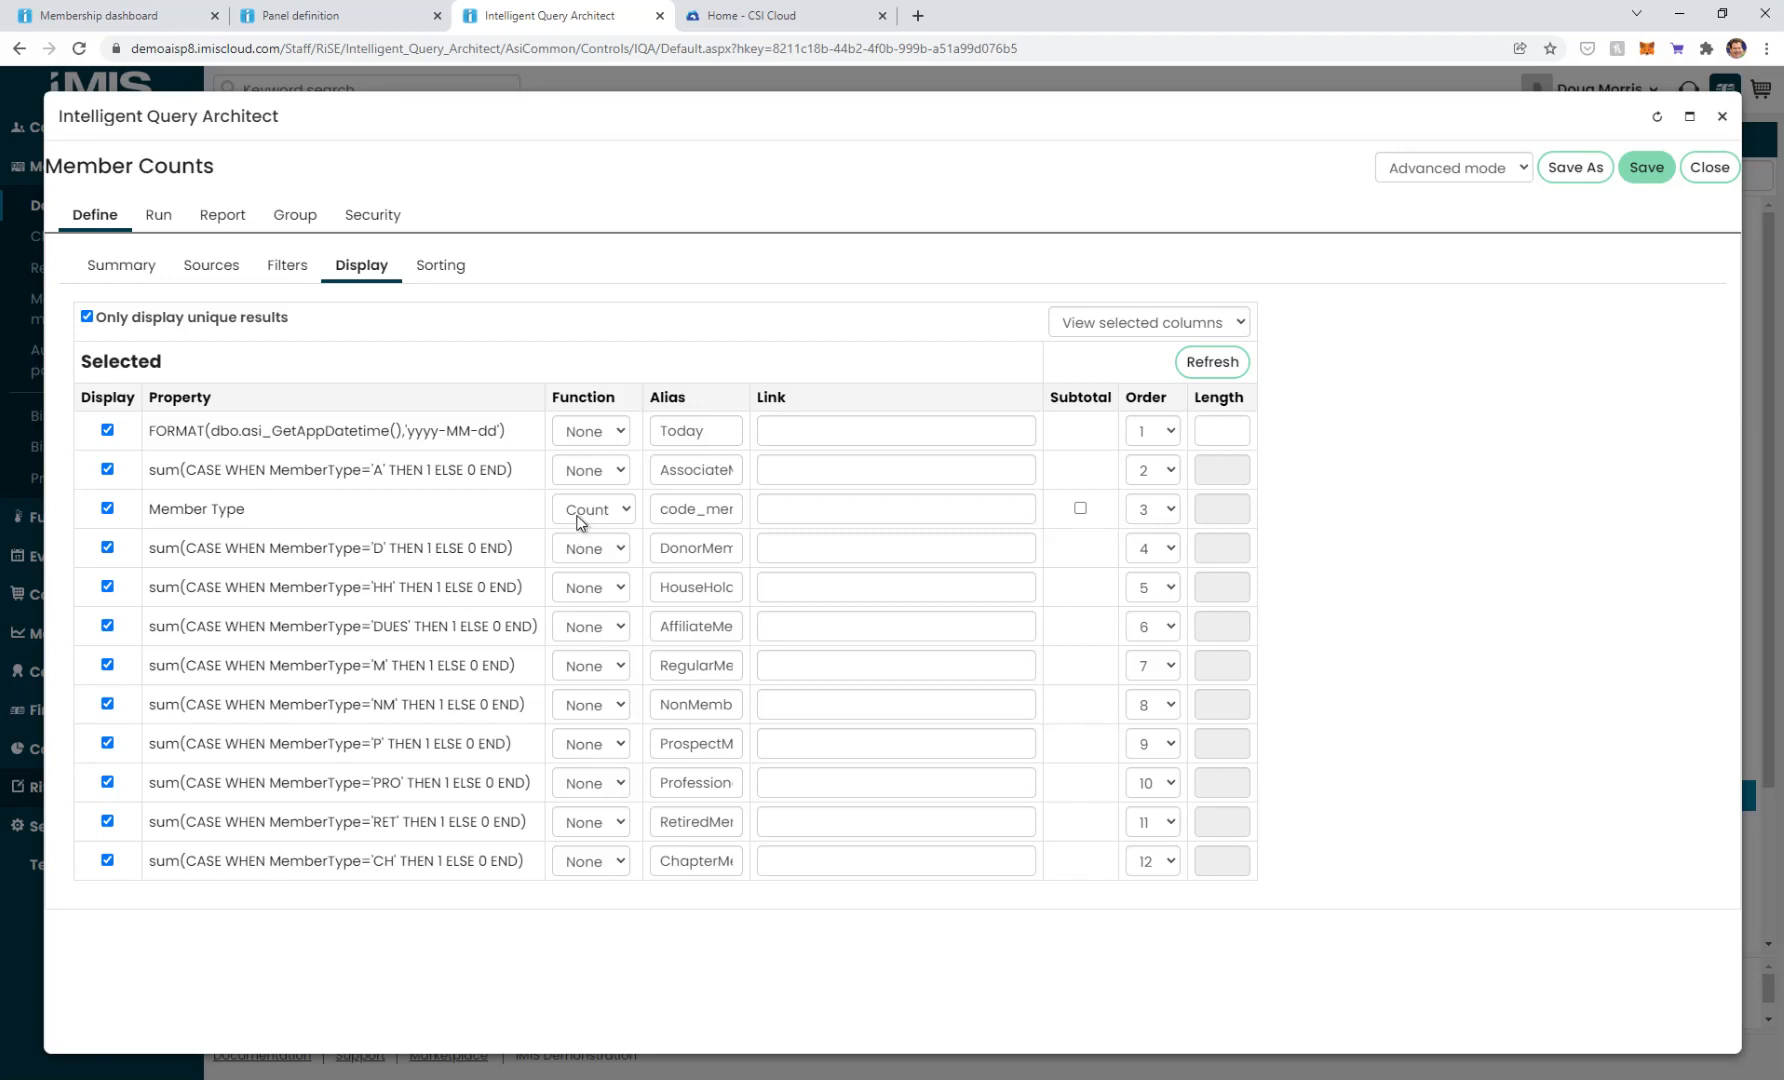
Step: Inspect the full alias of the Member Type count column and the date FORMAT expression in the display columns
click(667, 507)
key(Right)
key(Right)
key(Right)
key(Right)
key(Right)
key(Right)
key(Right)
key(Right)
key(Right)
key(Right)
key(Right)
key(Right)
key(Right)
key(Right)
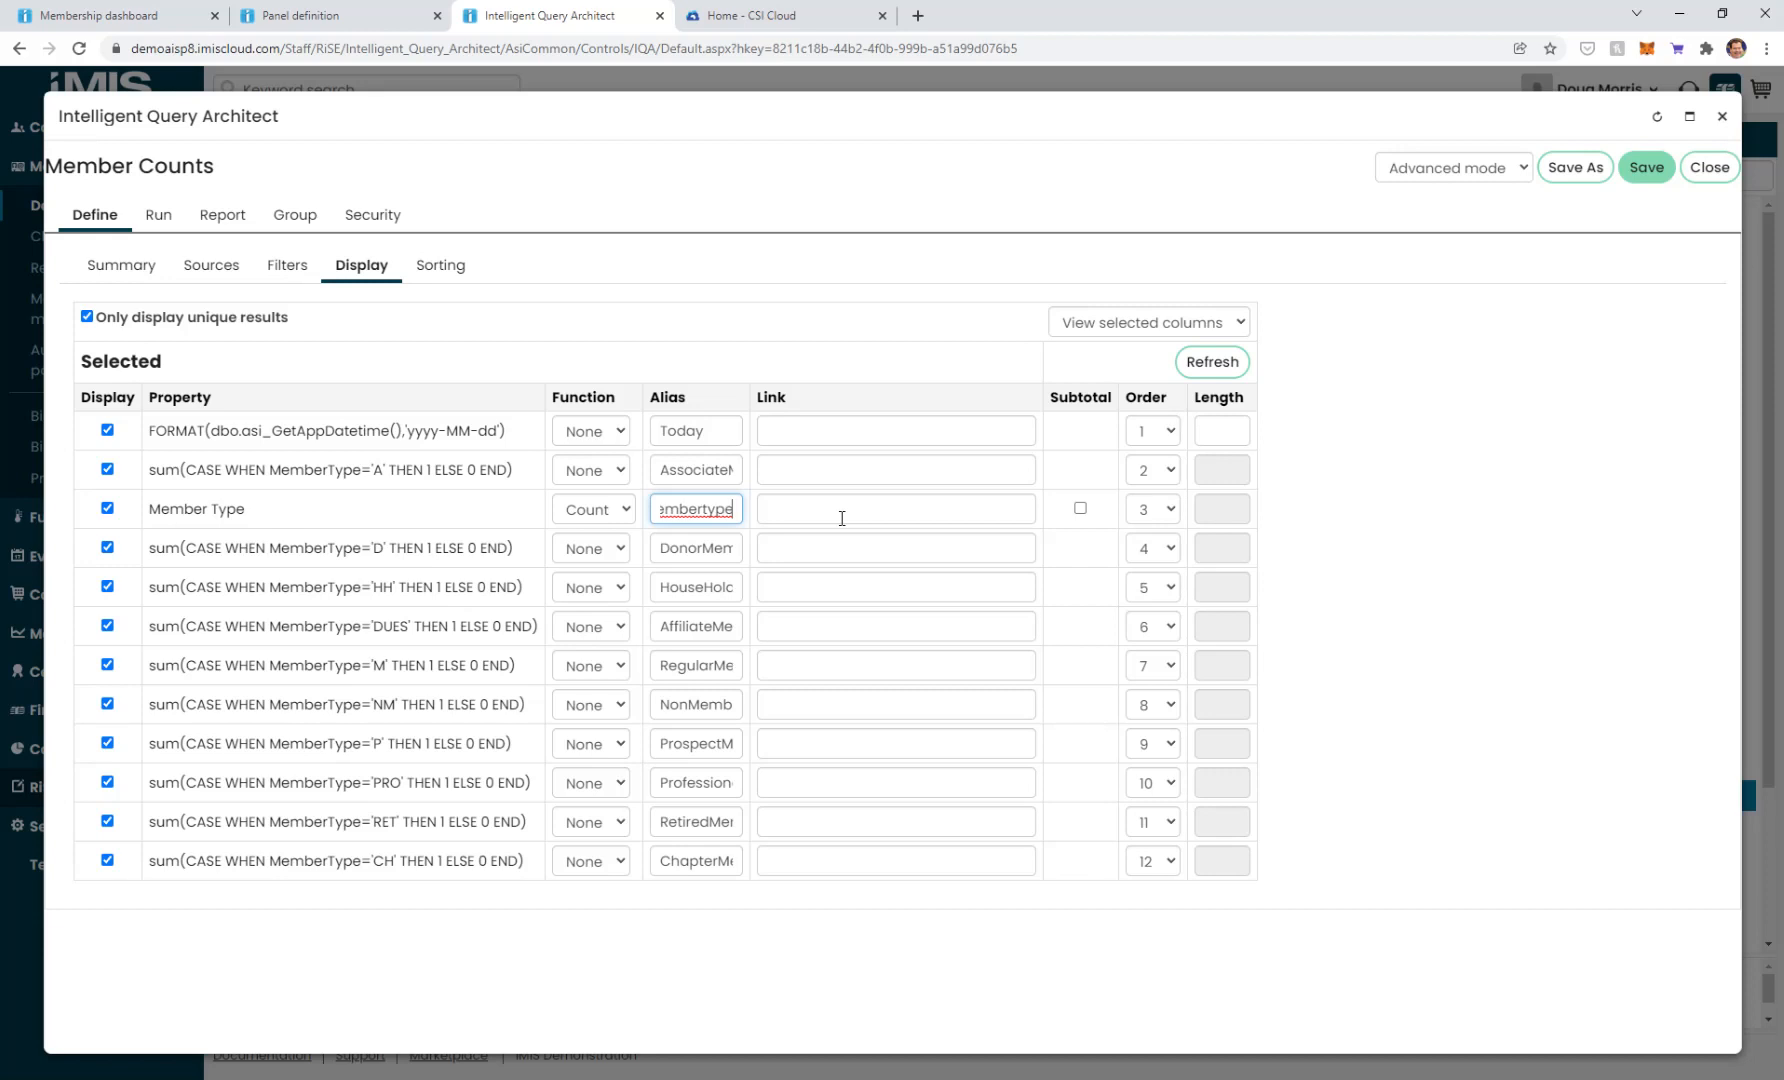
key(Home)
drag(507, 431, 149, 441)
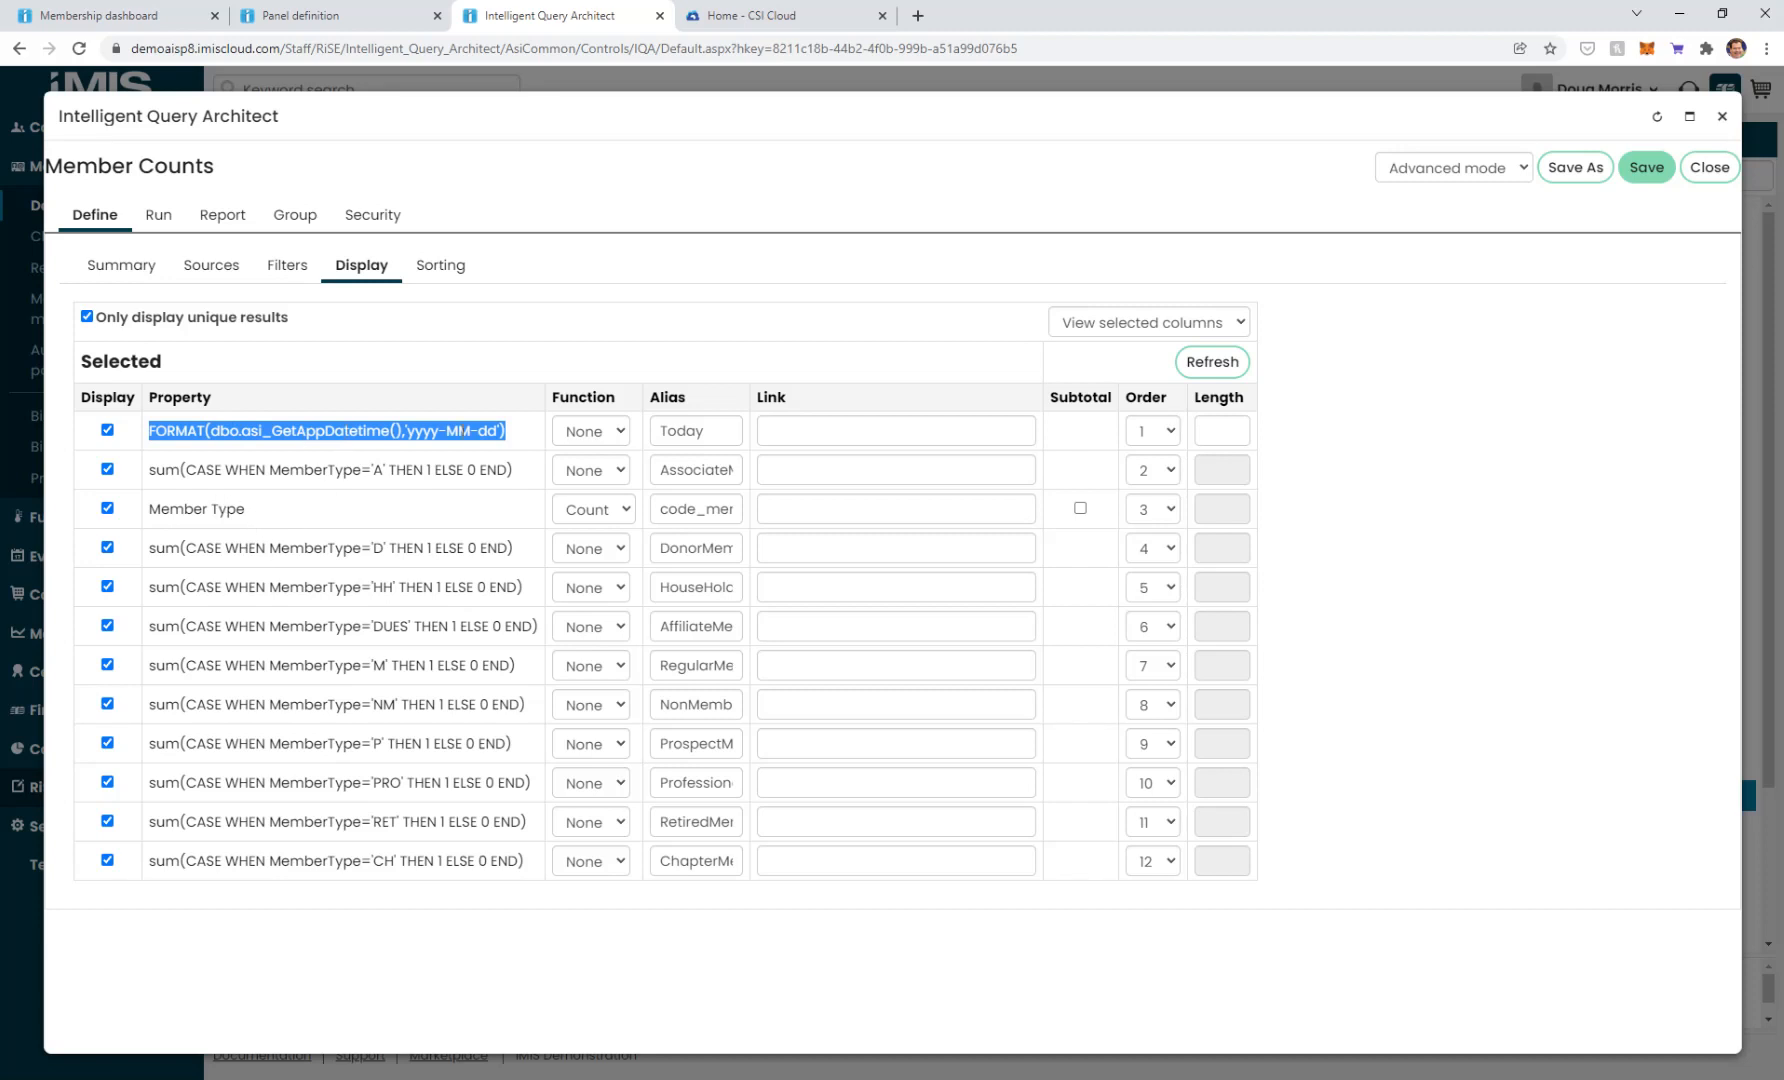
Step: Show all columns of the query and look up the custom SQL expression section
click(1109, 334)
click(1109, 344)
scroll(262, 811, down, 20)
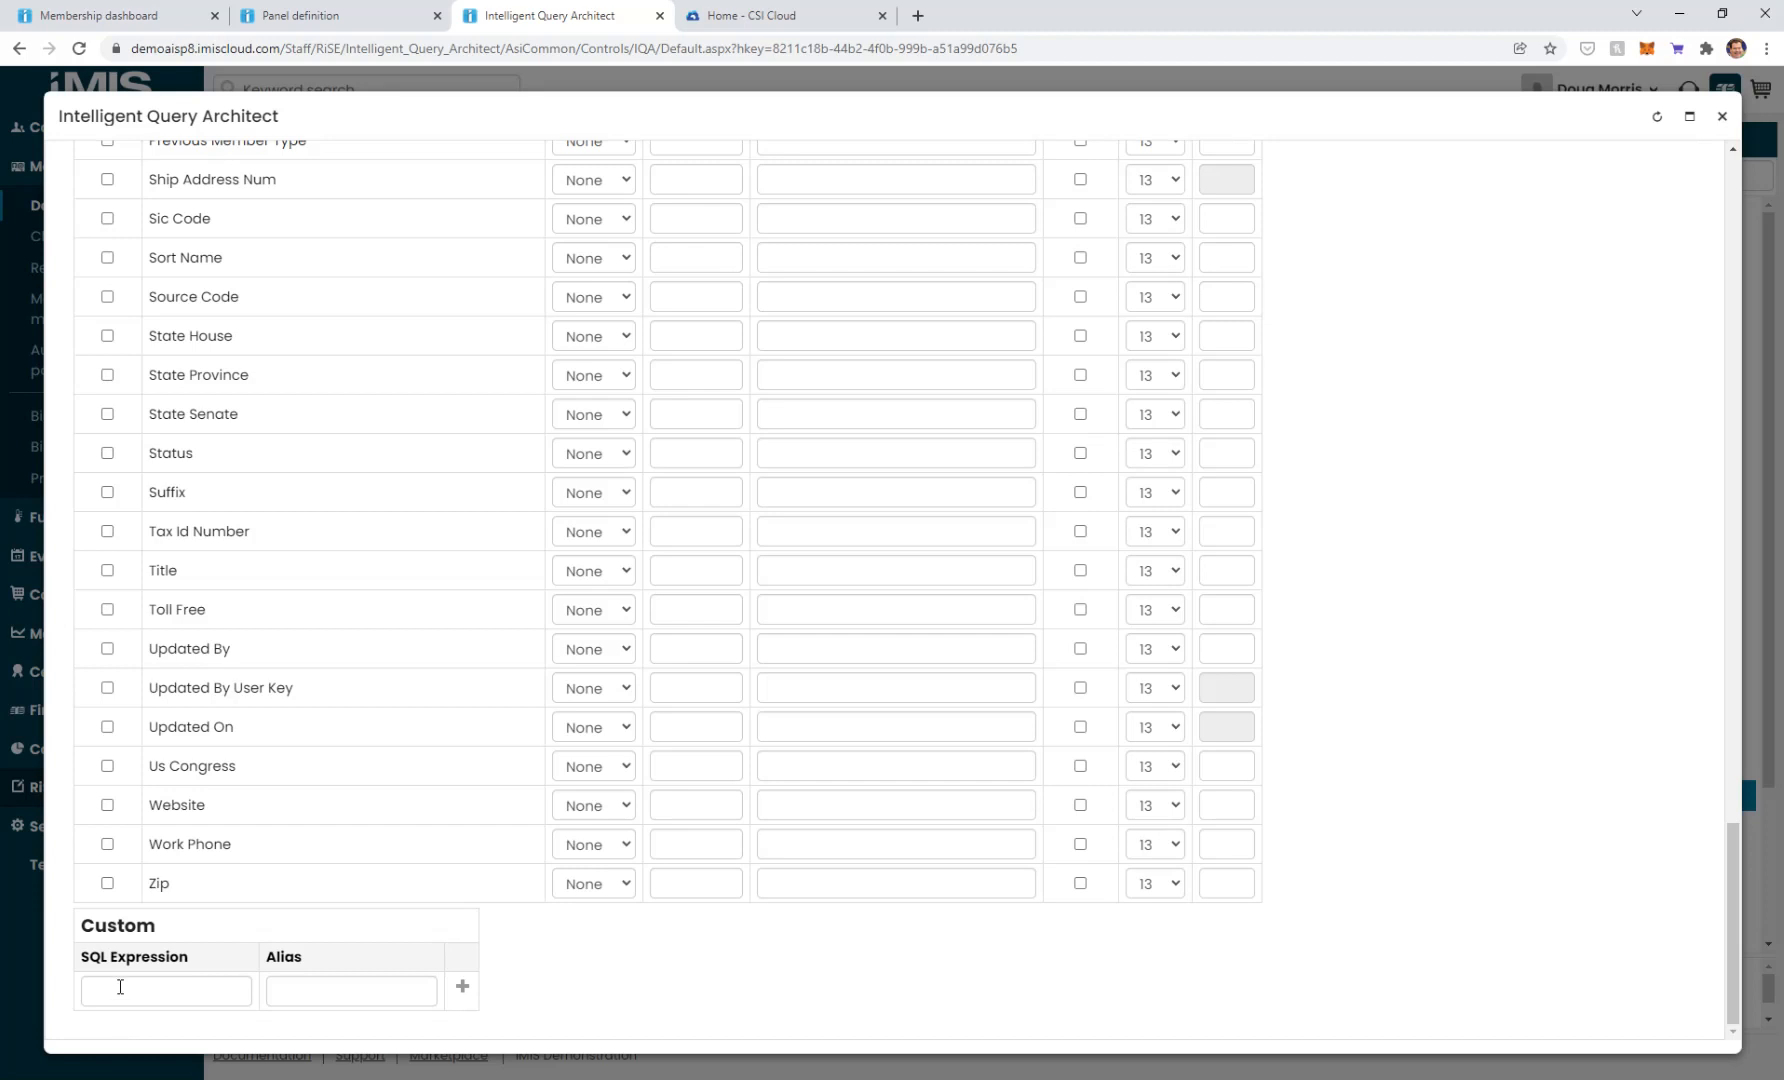
scroll(340, 663, up, 20)
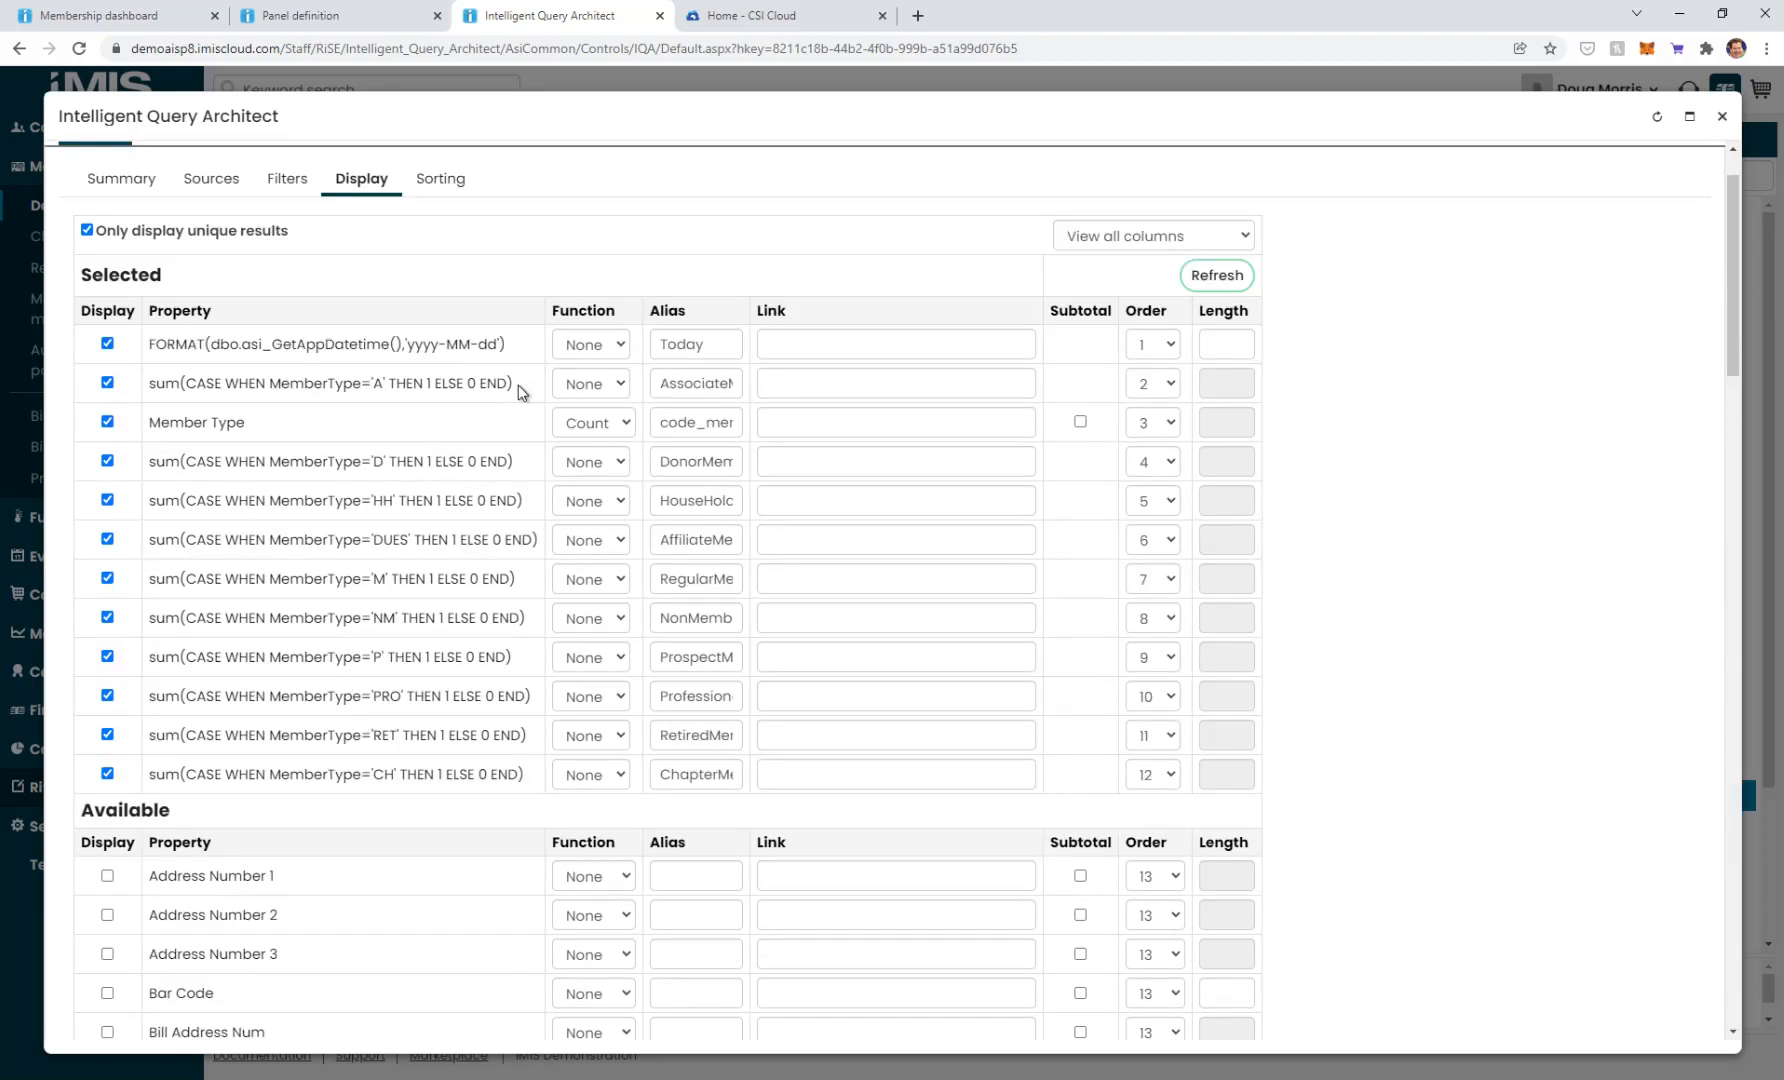
Step: Inspect the alias and the CASE sum expression of the column that counts member type A
drag(662, 384, 755, 392)
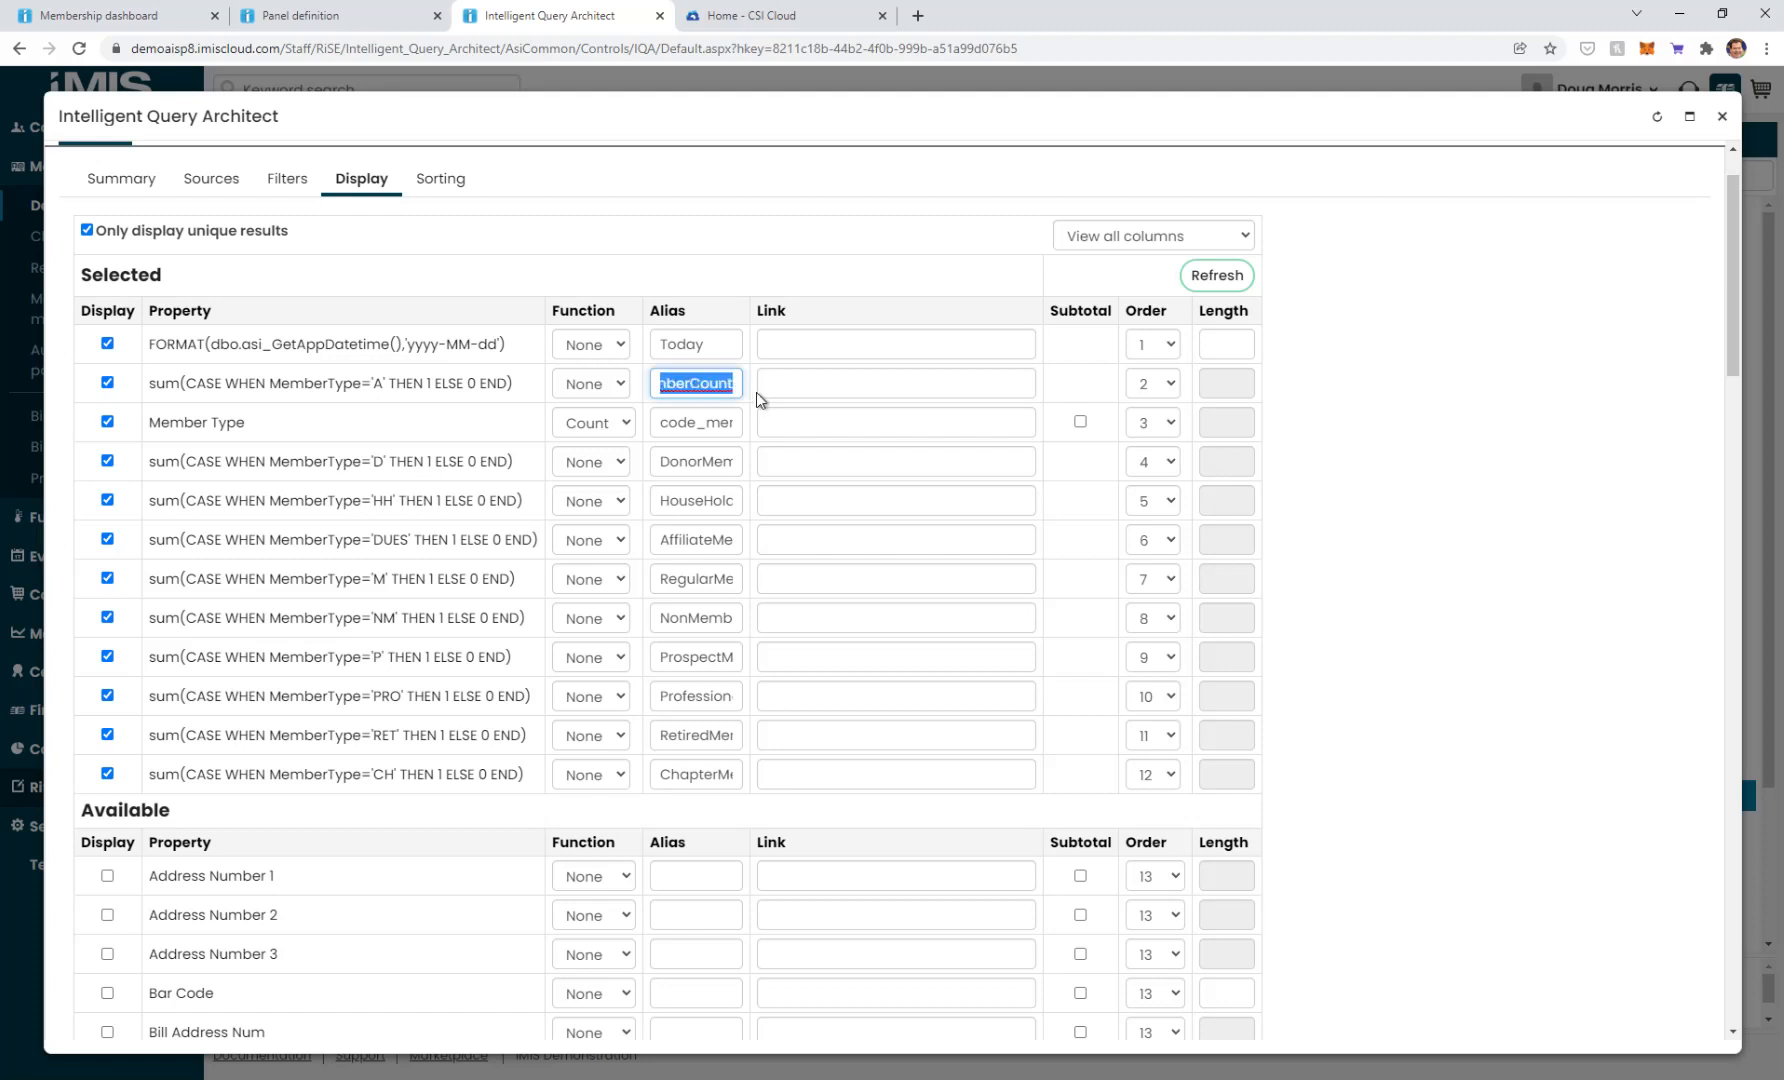
click(519, 382)
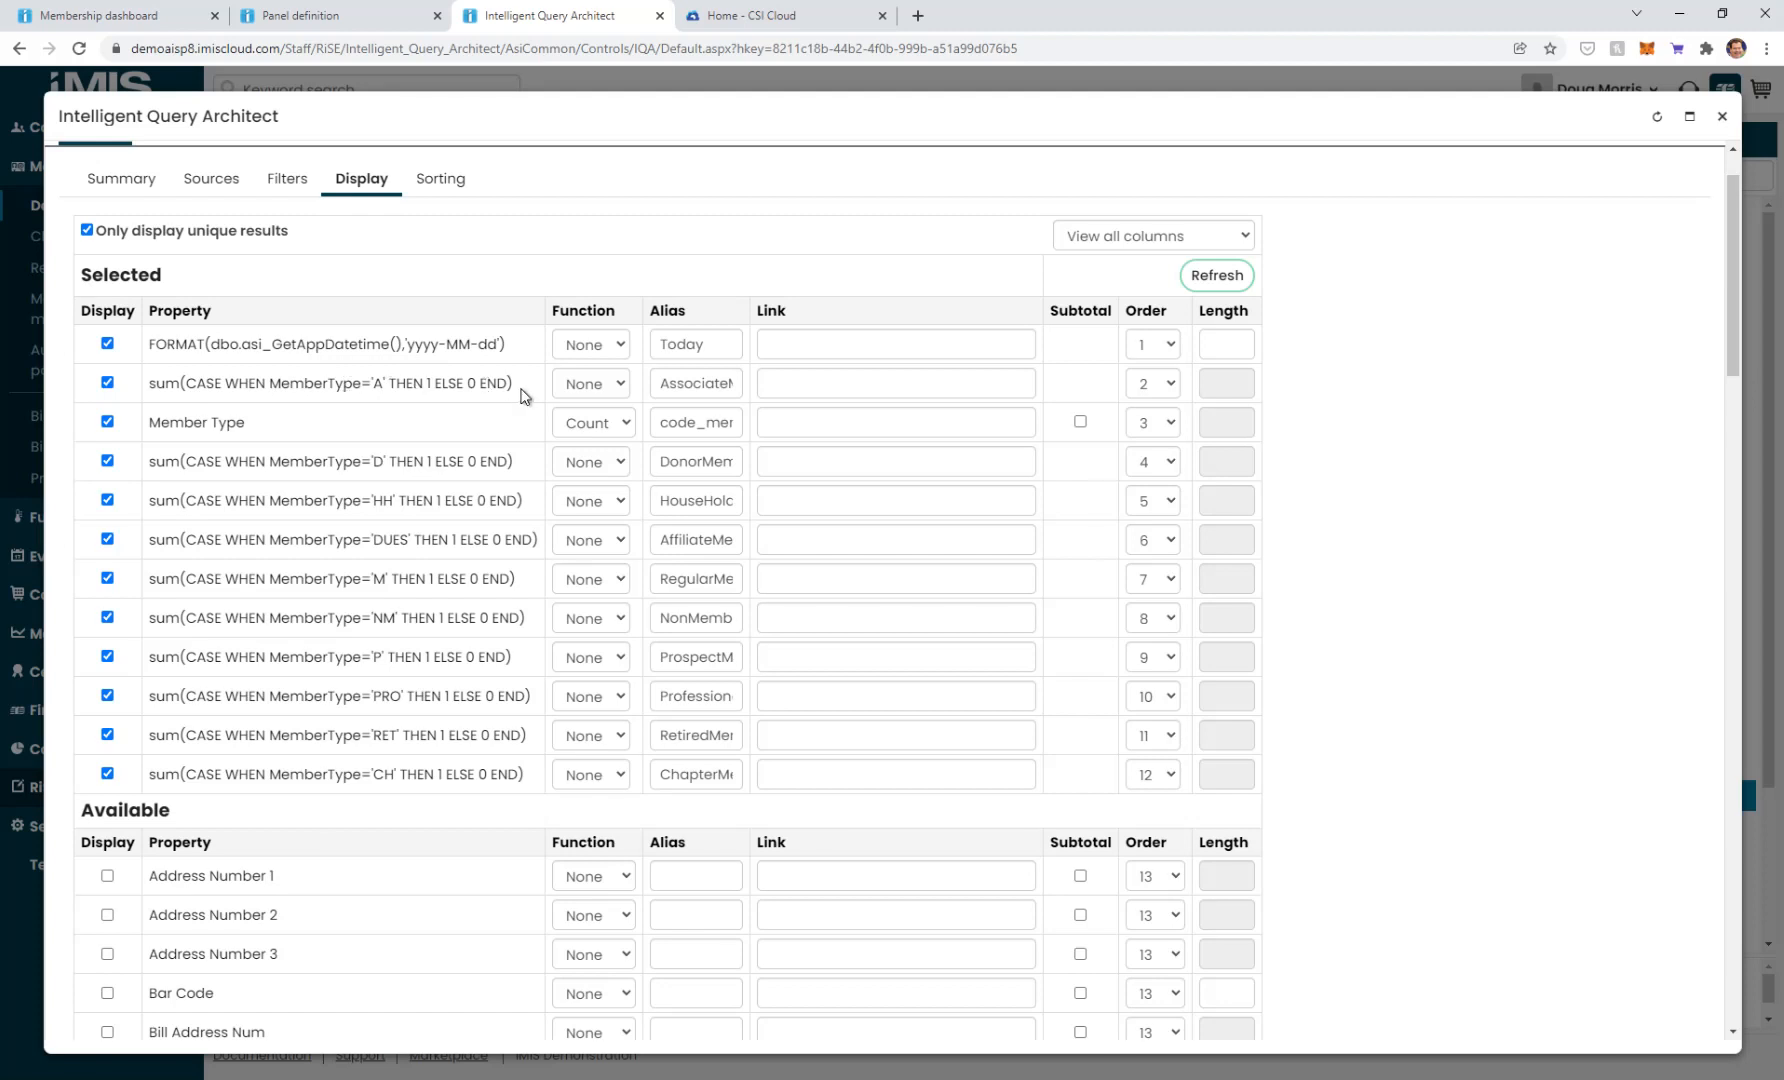
drag(517, 385, 133, 388)
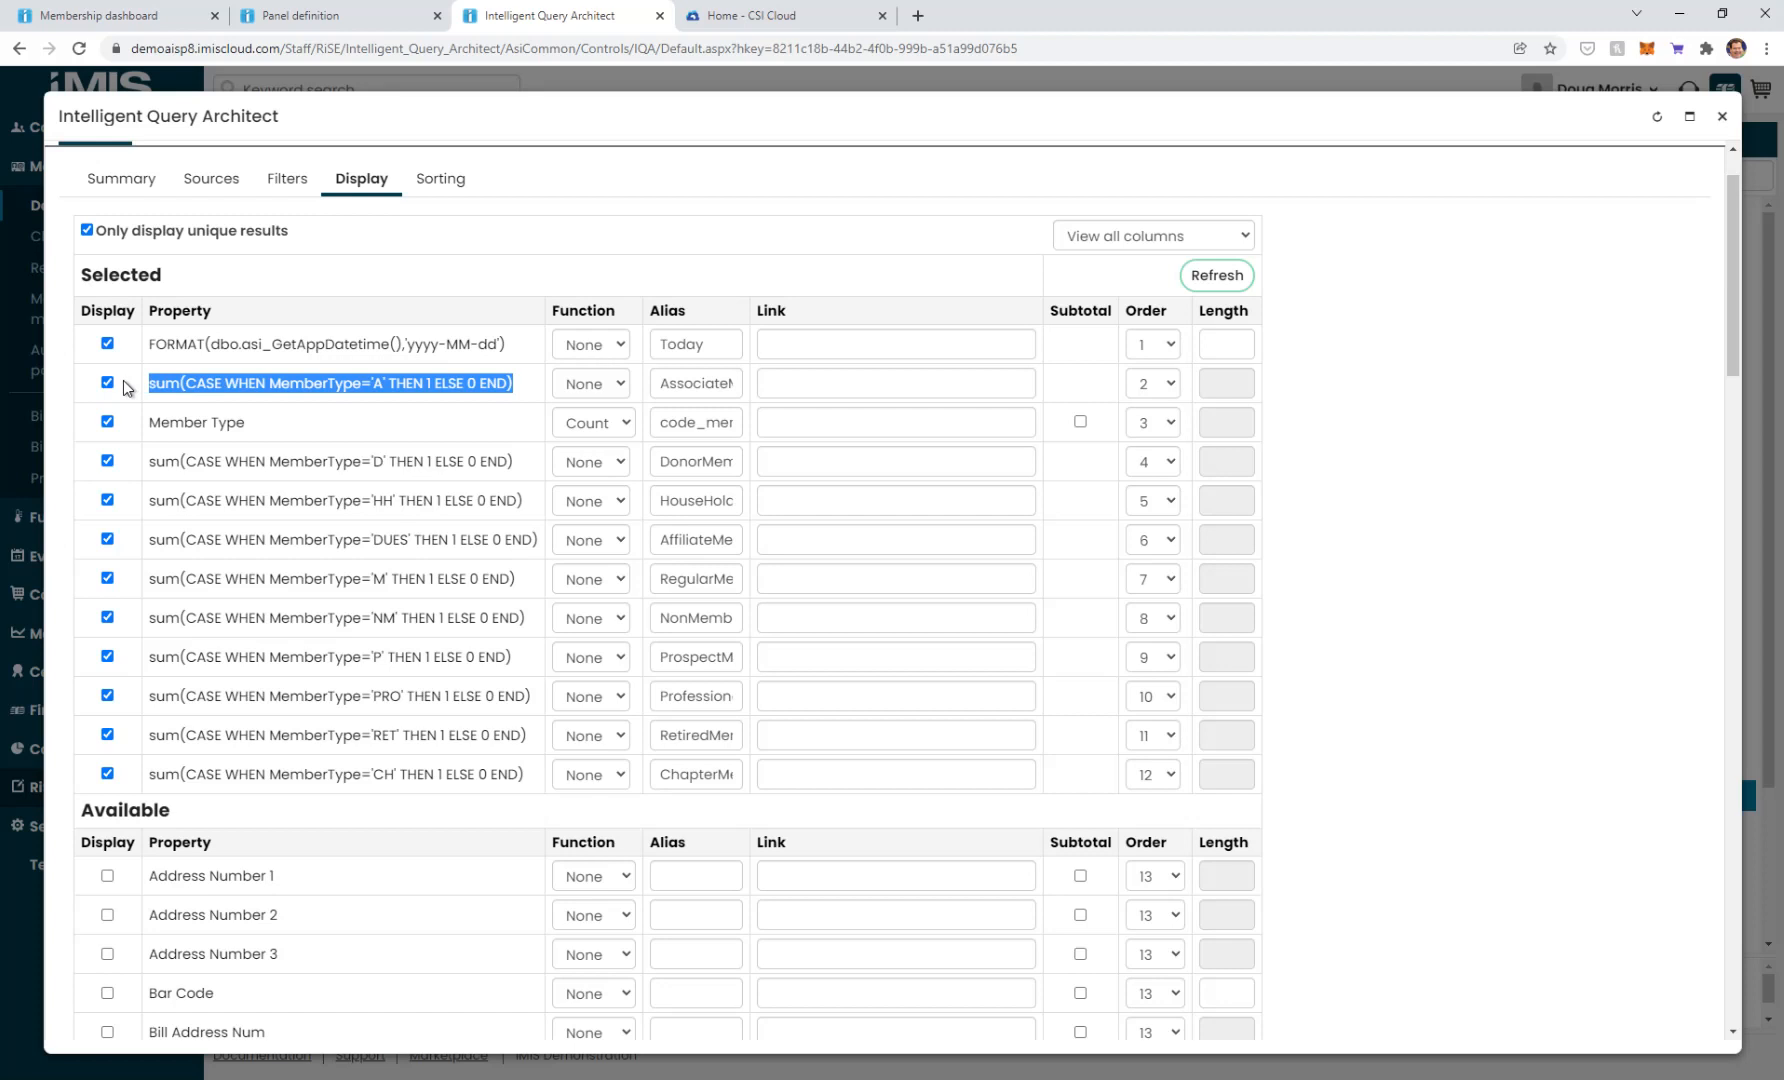
drag(661, 381, 732, 393)
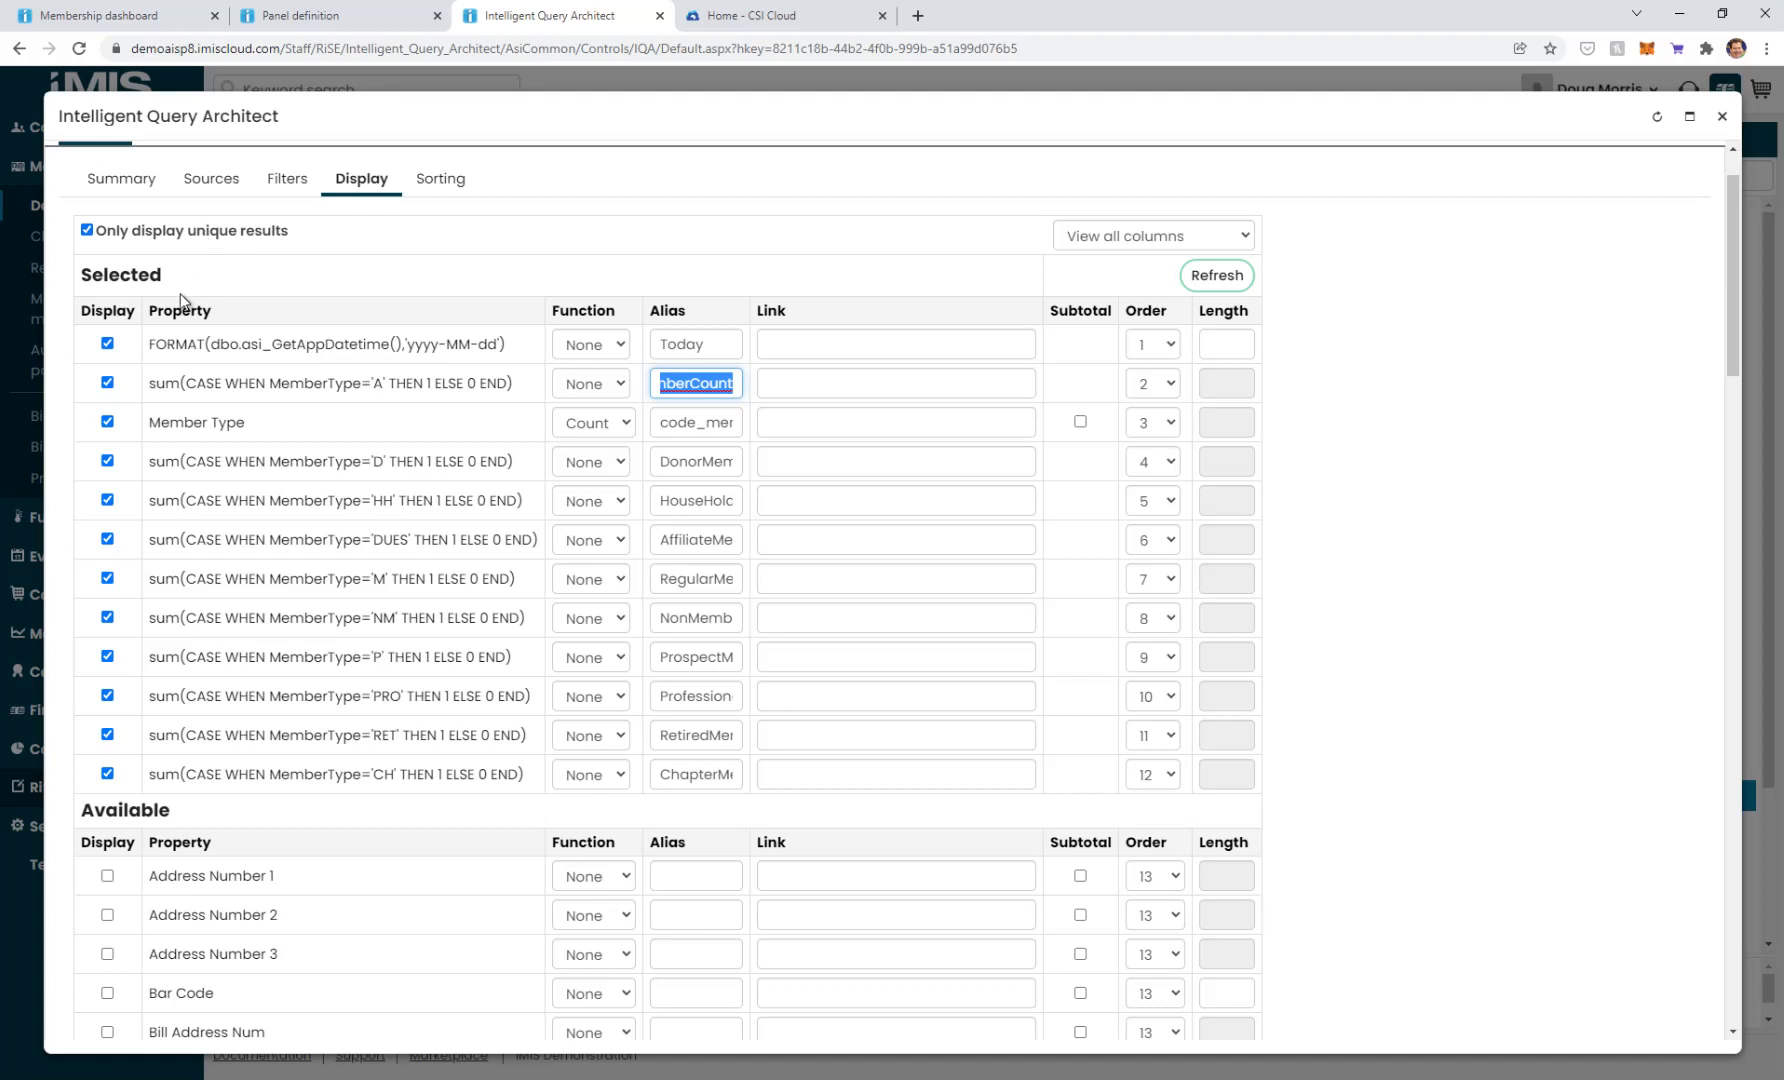
scroll(181, 305, up, 1)
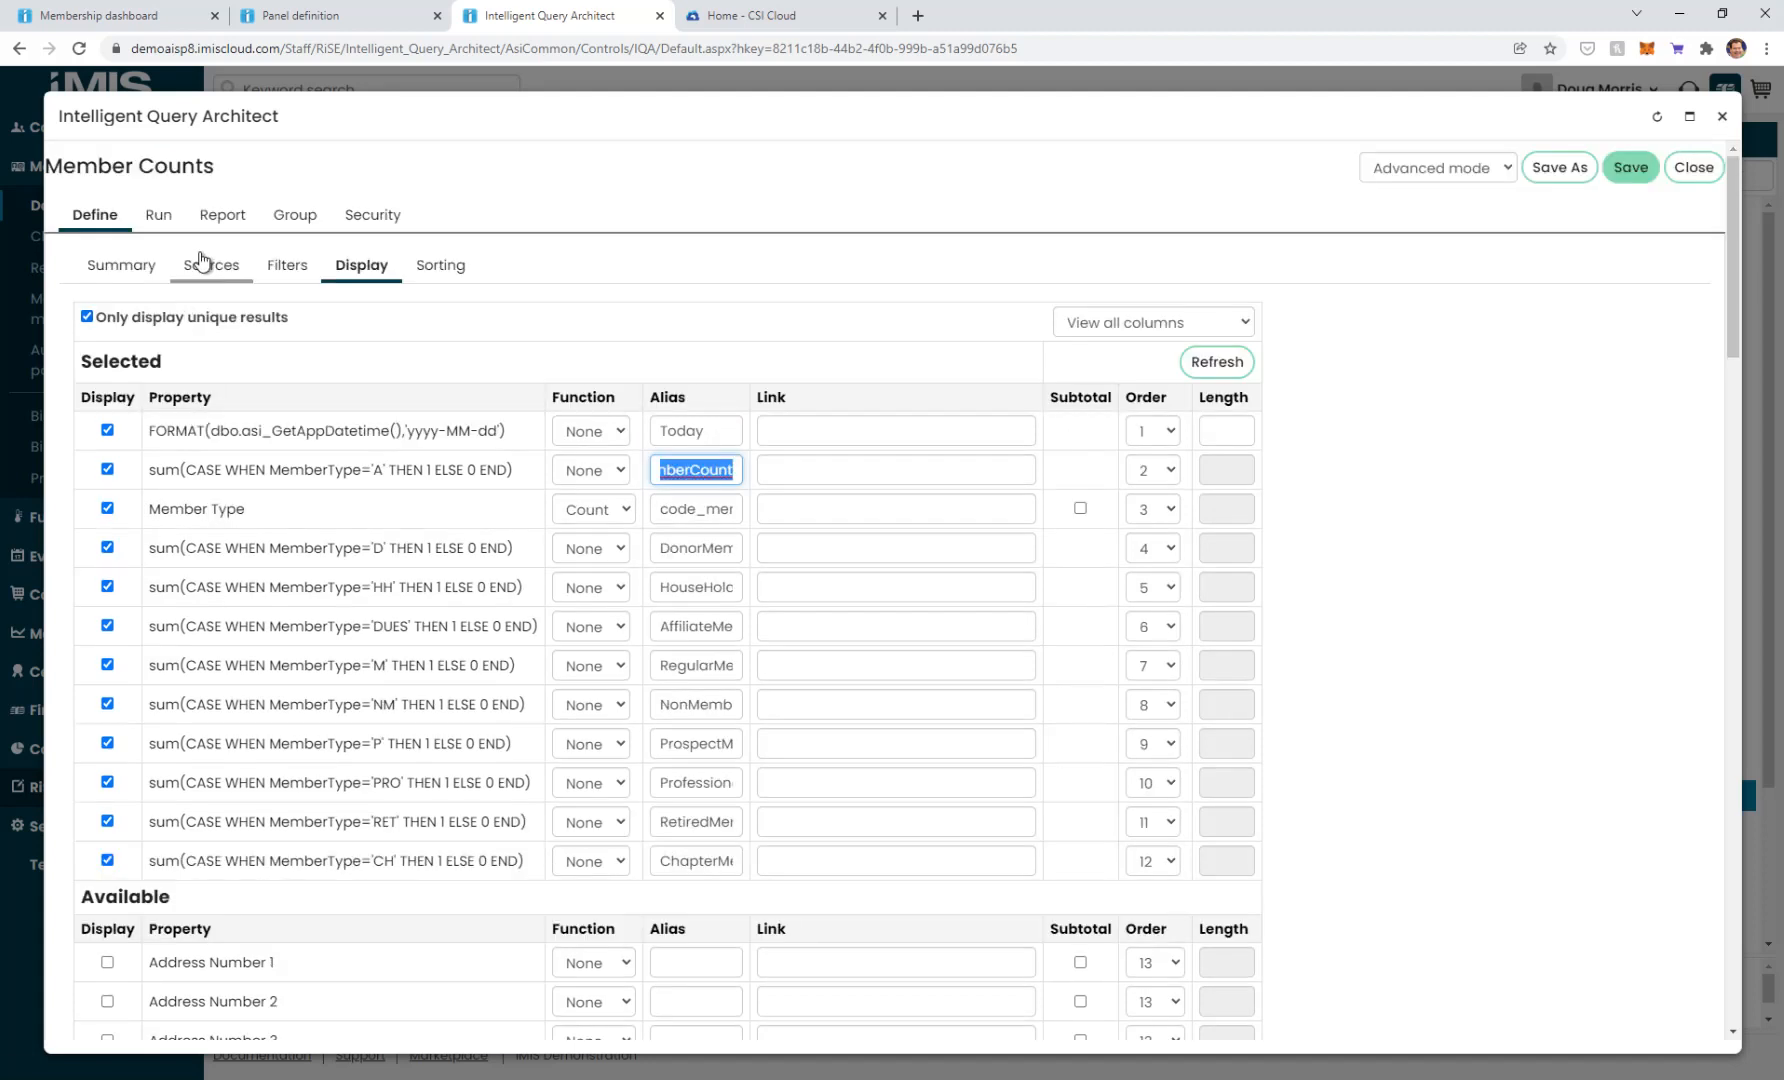
Step: Run the Member Counts query, review all its result columns and close the query without saving
click(165, 218)
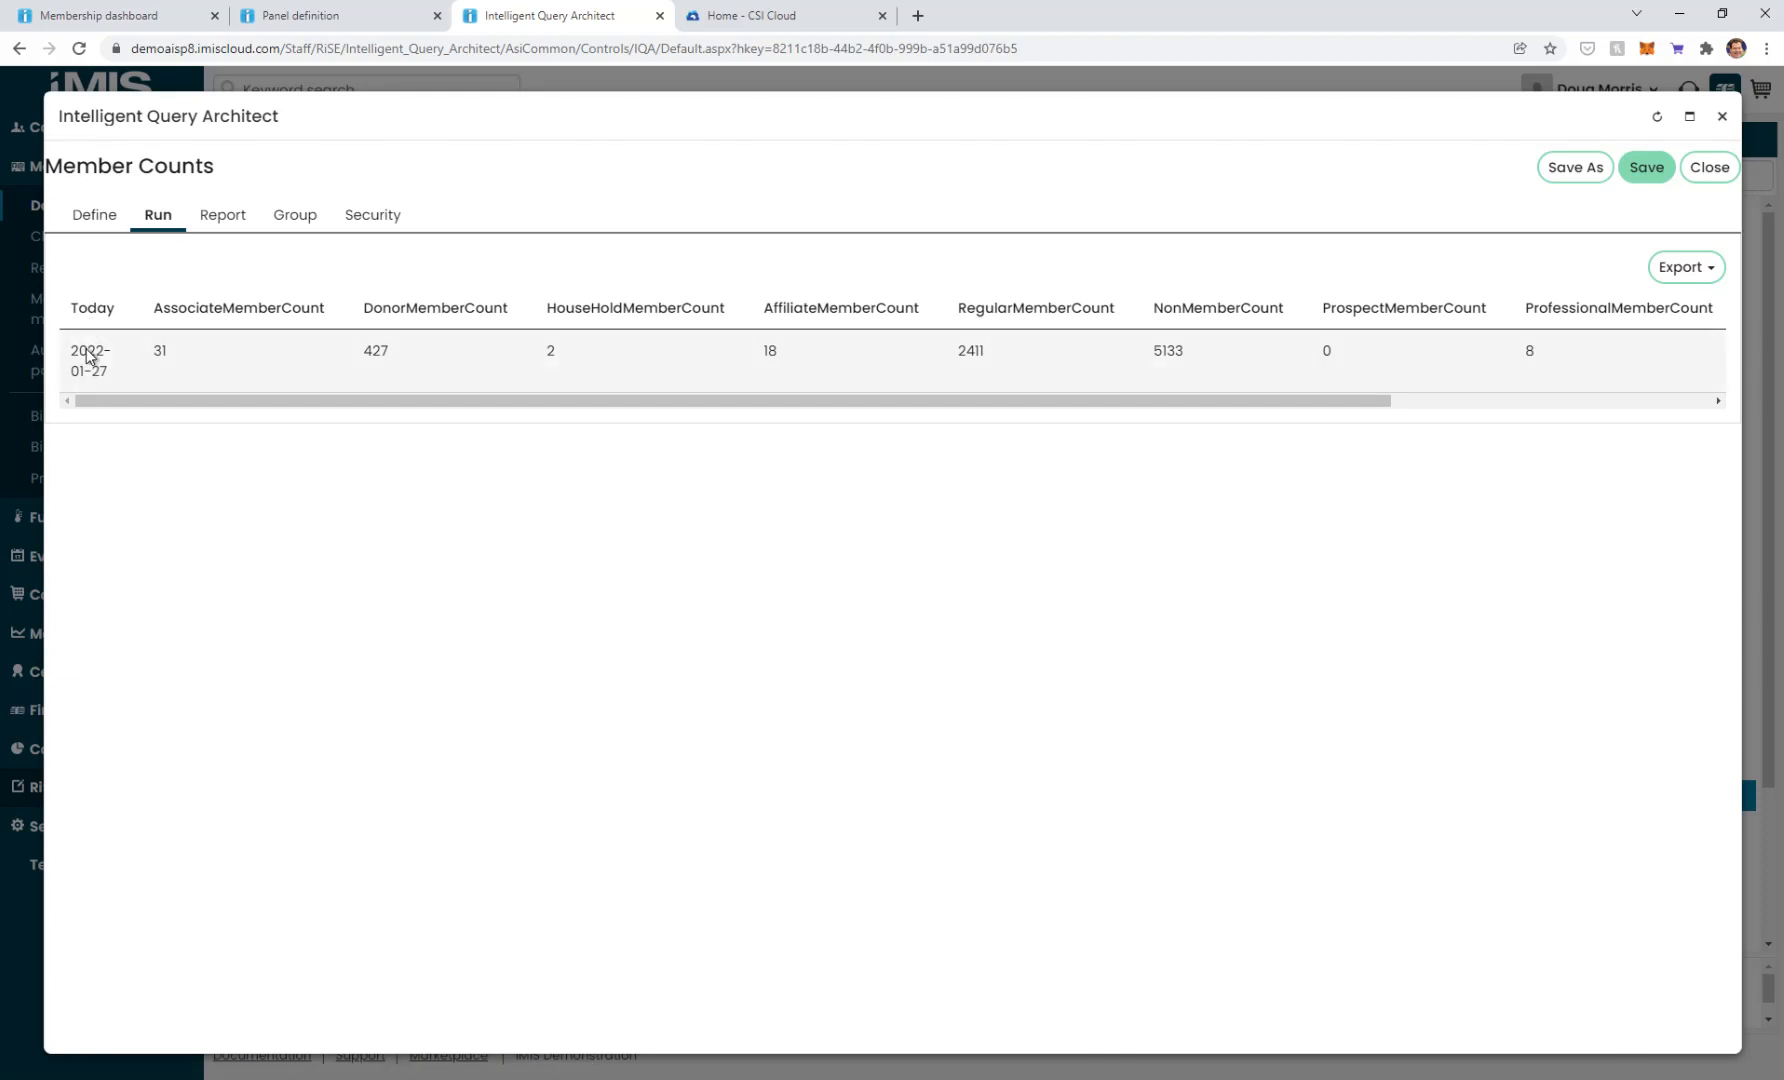
drag(1334, 402, 842, 392)
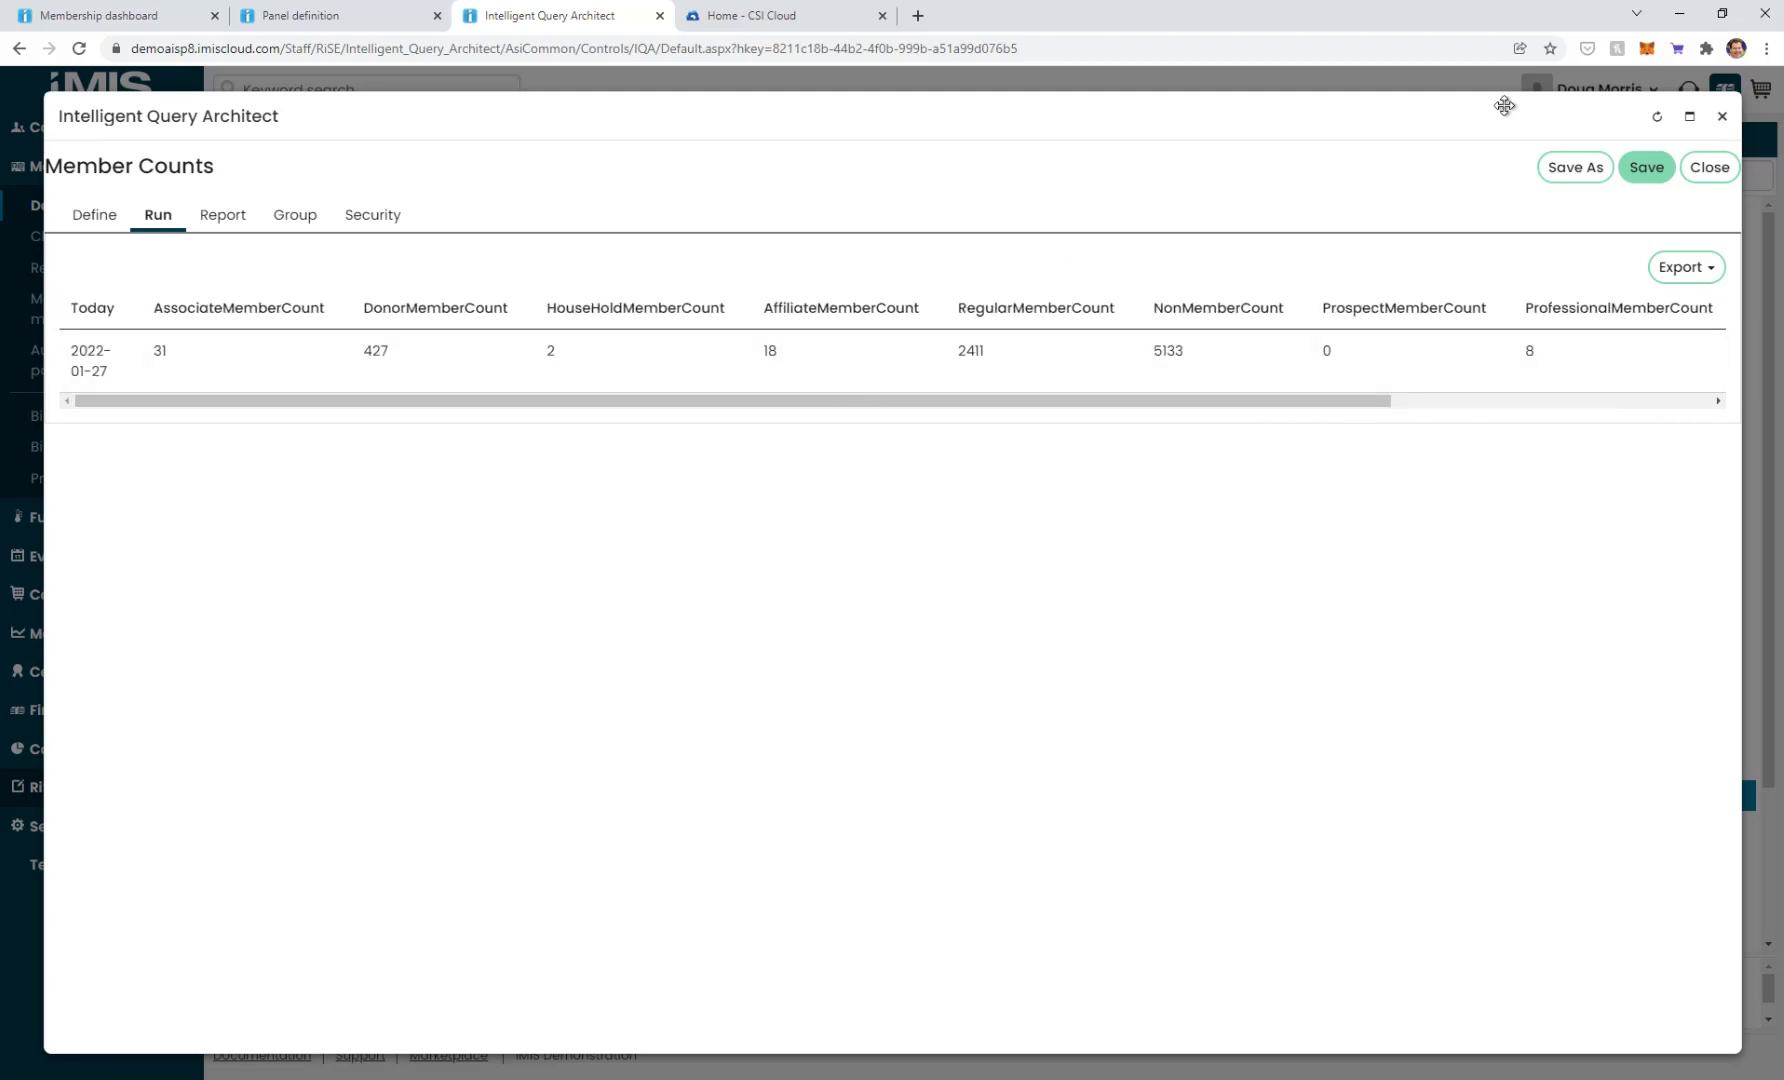
click(1714, 163)
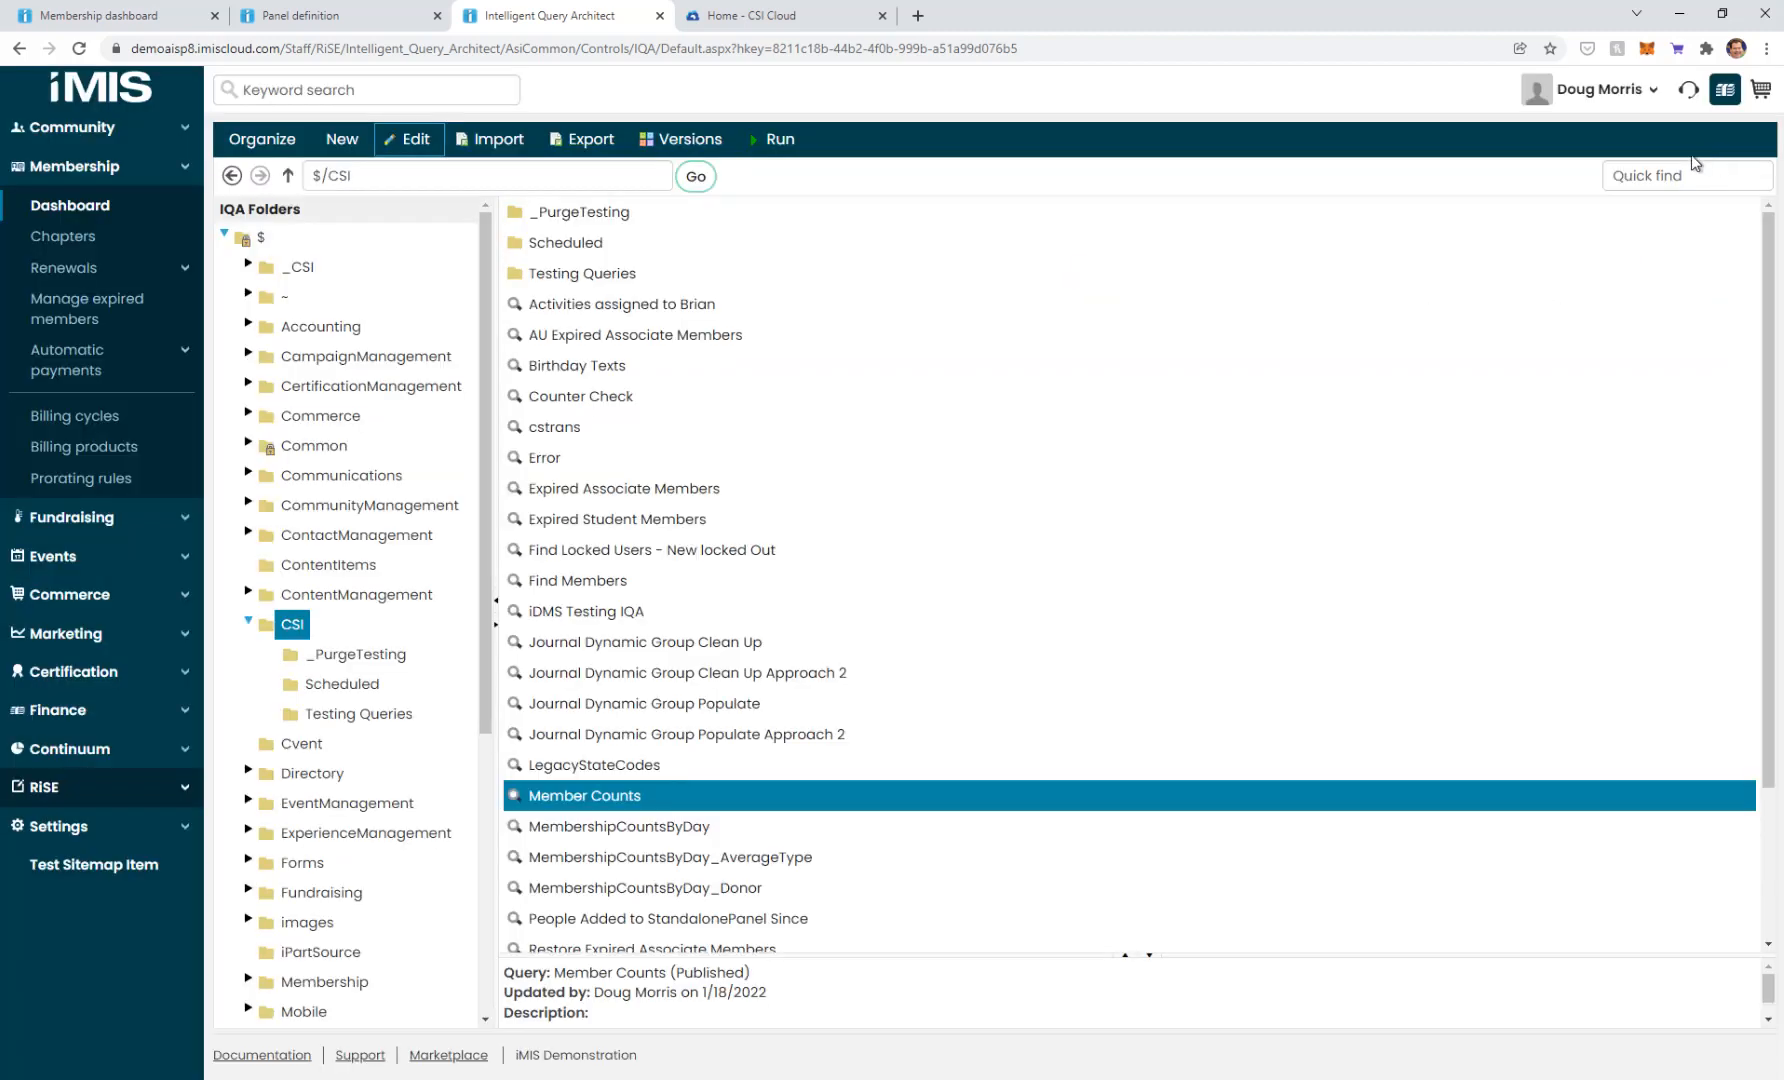
Step: Switch to CSI Cloud and select the $/CSI/Member Counts query as the source for an iUpdate import
click(729, 18)
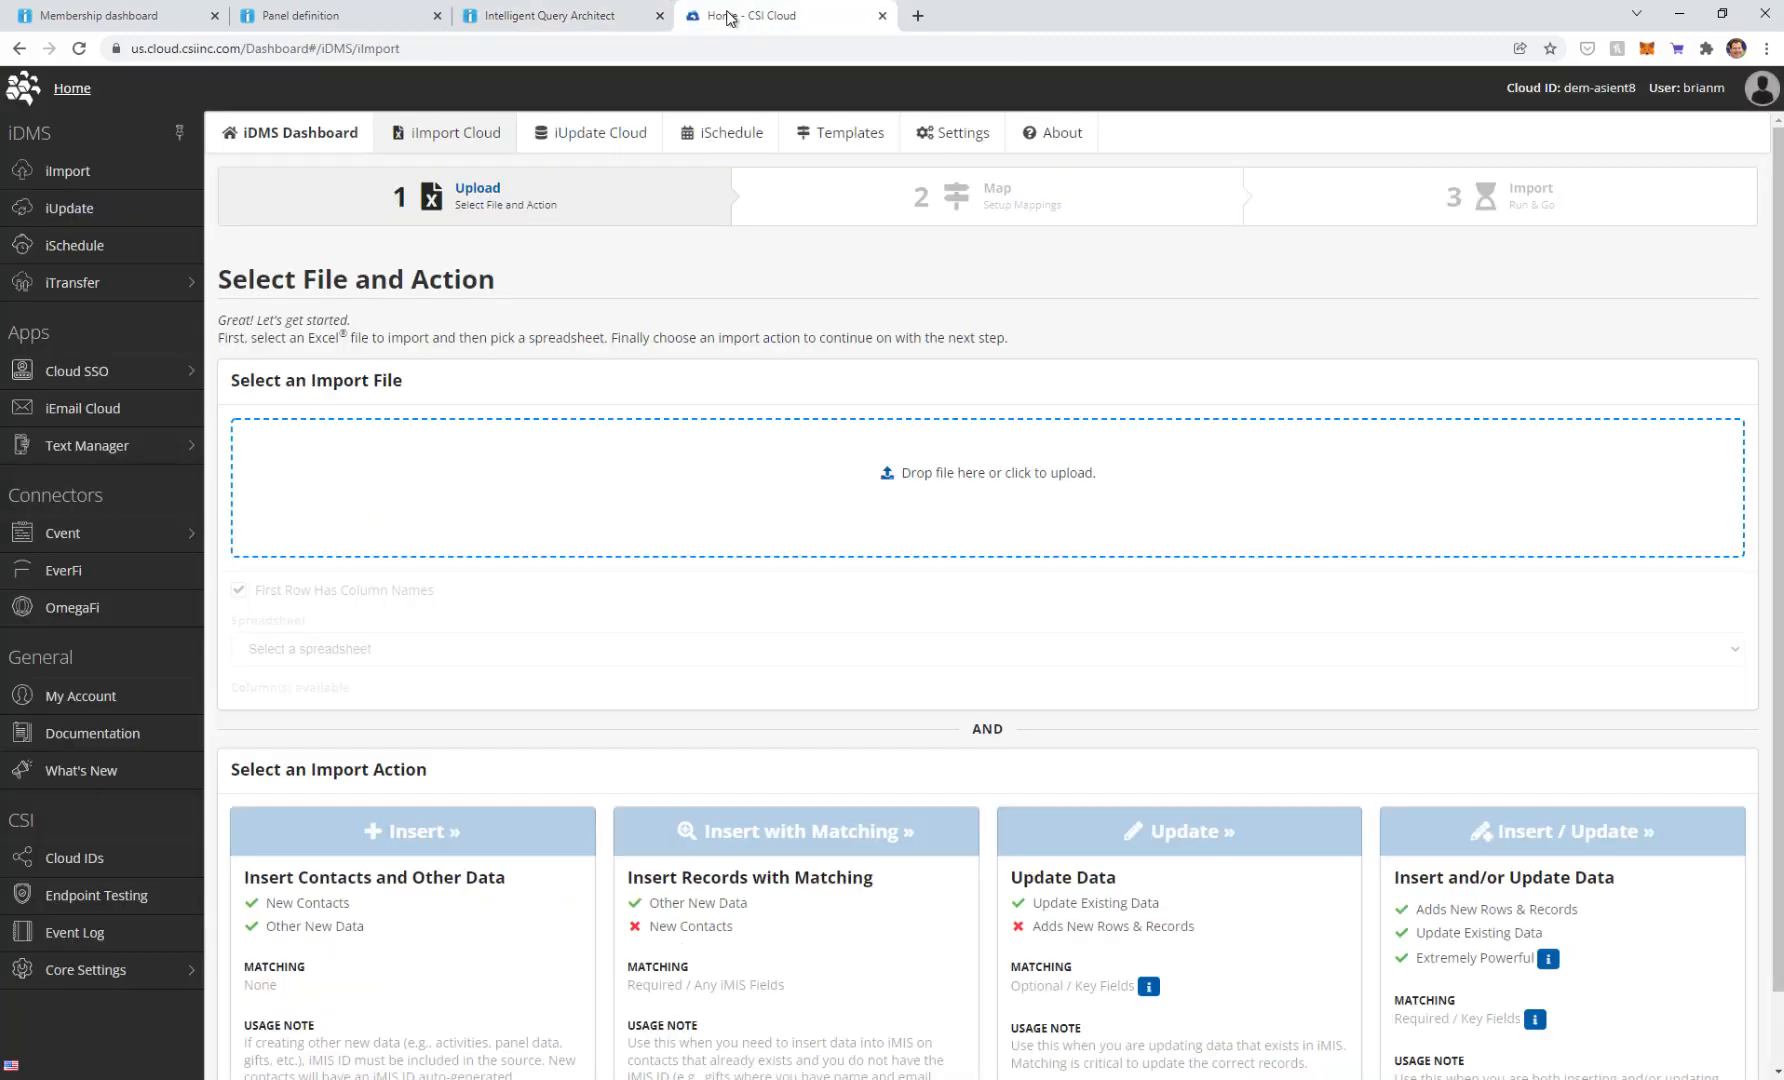
click(55, 208)
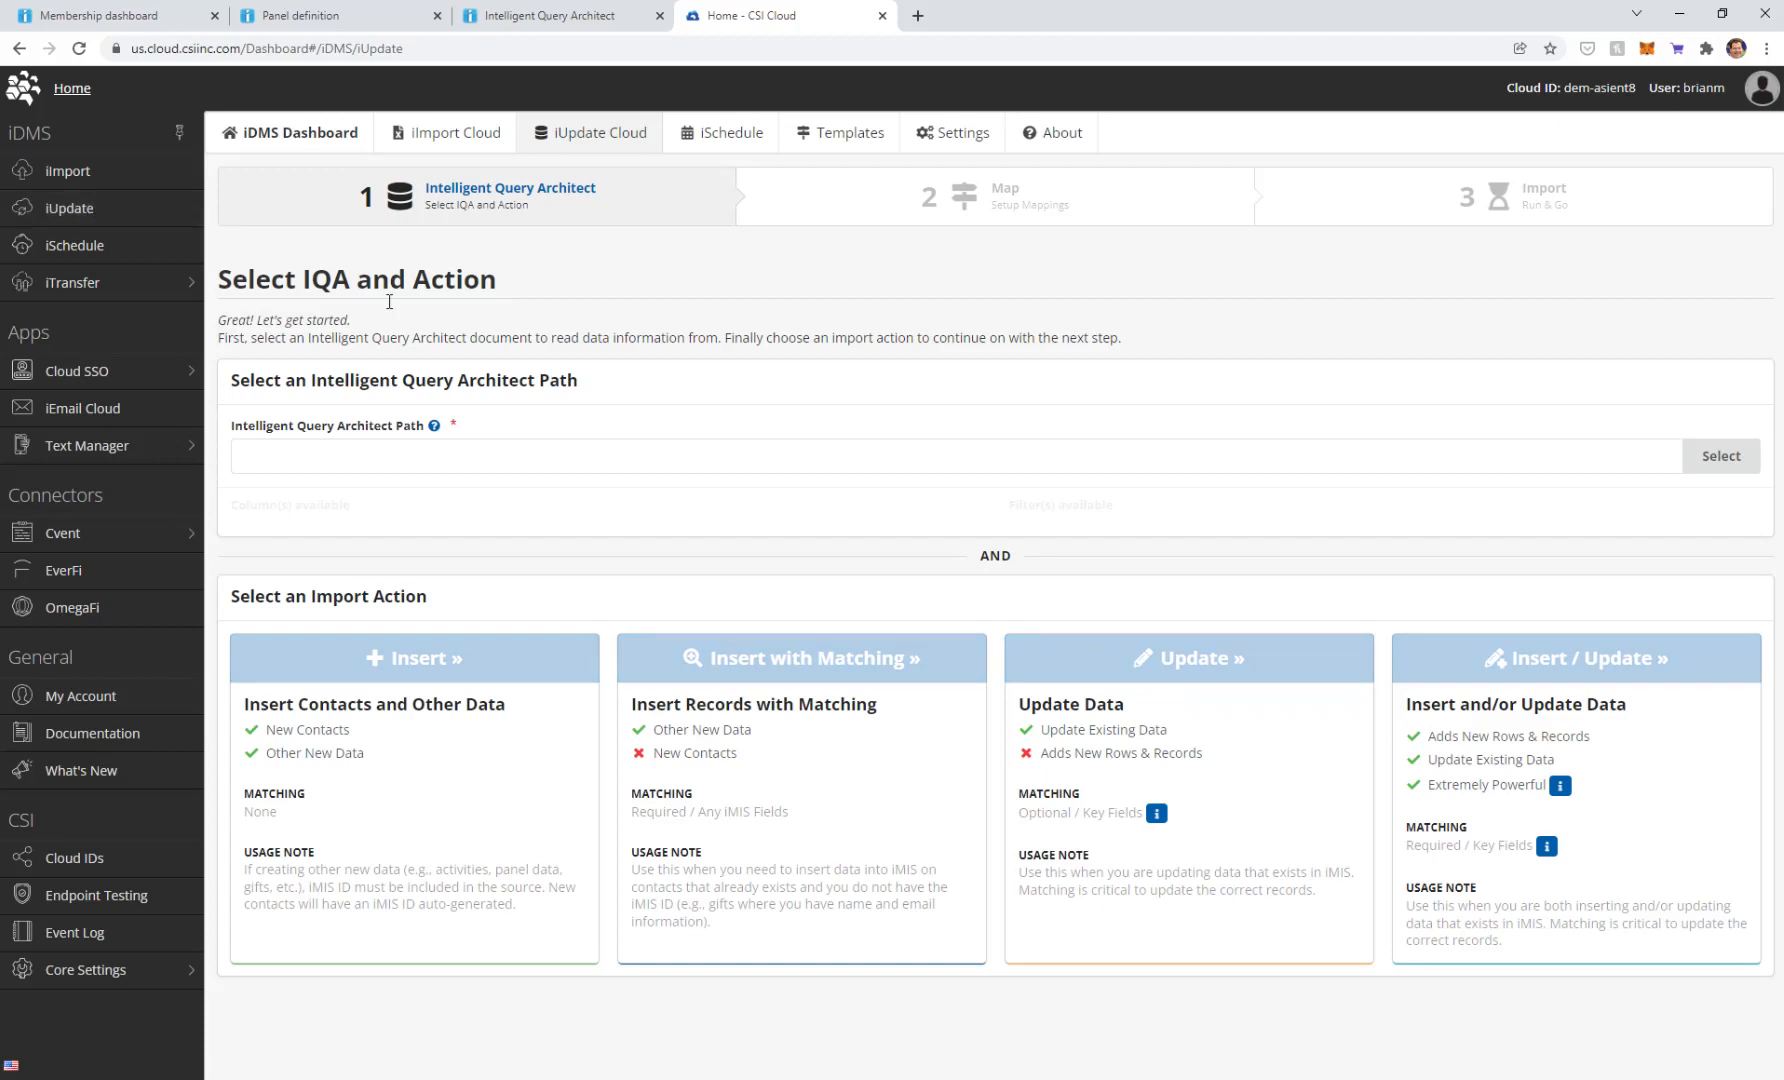
click(1717, 455)
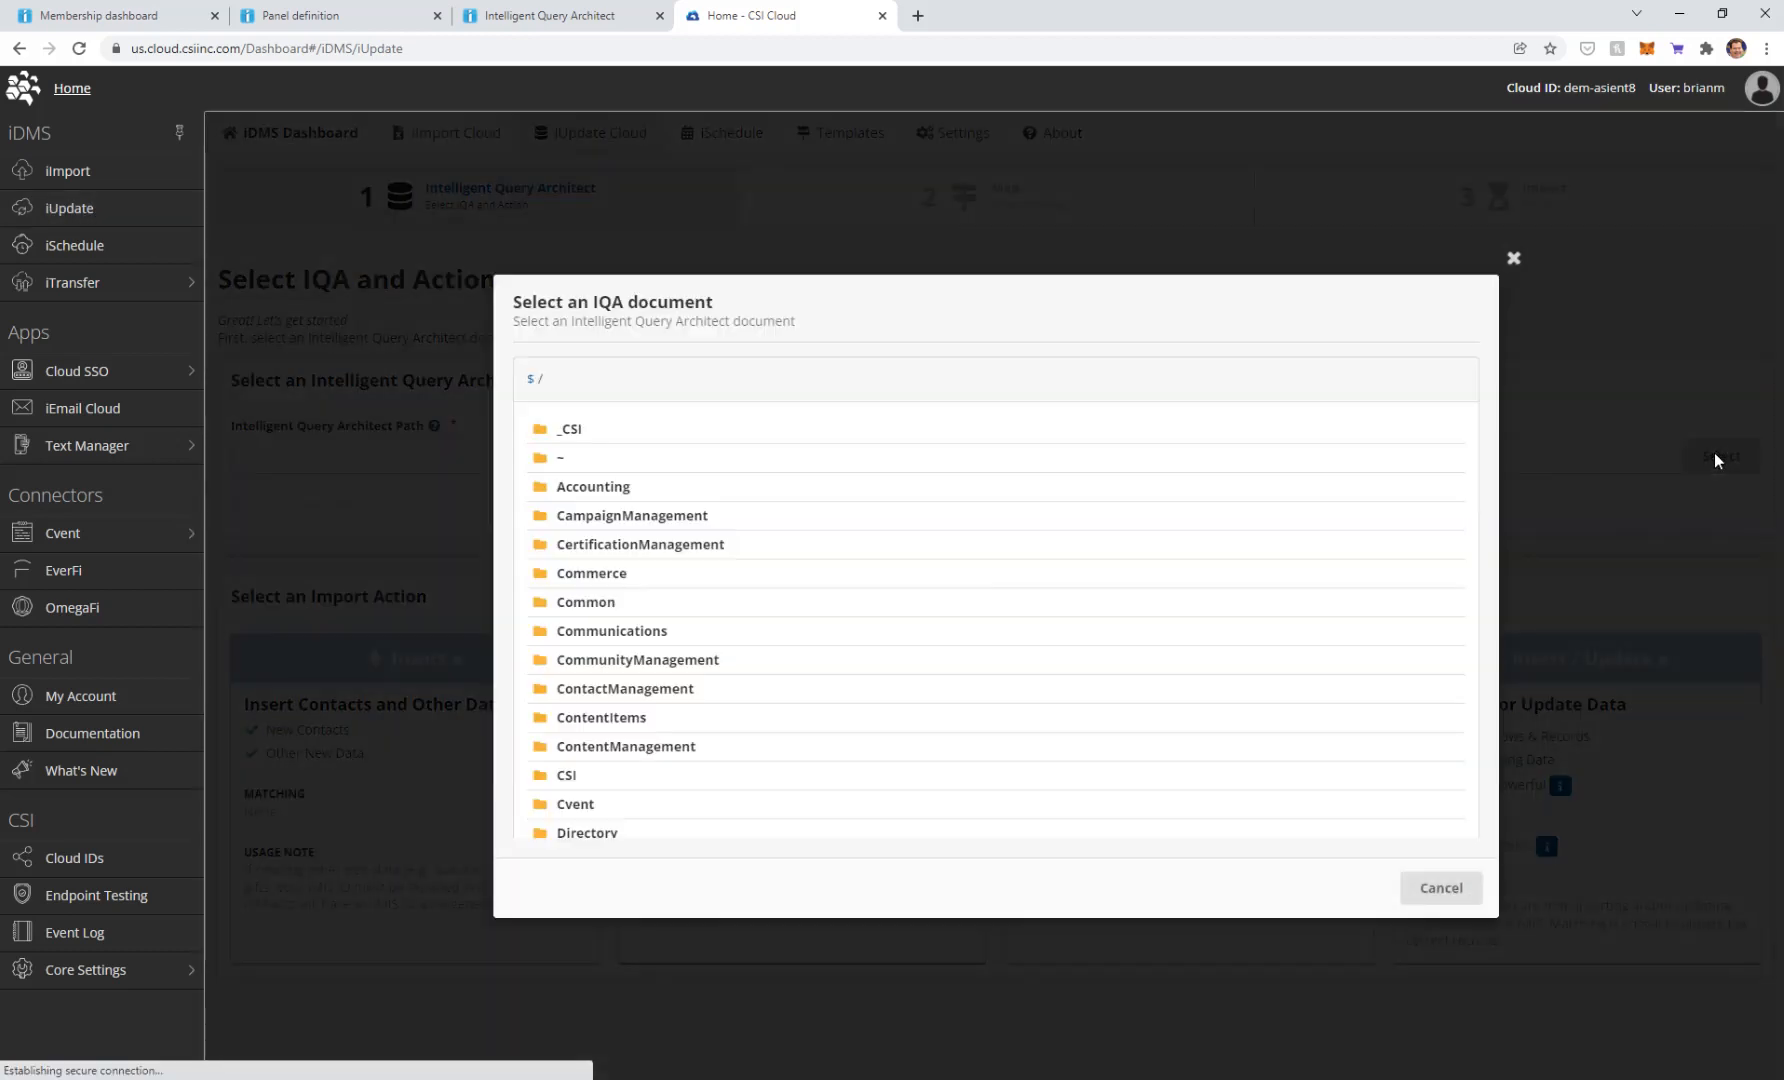
click(562, 639)
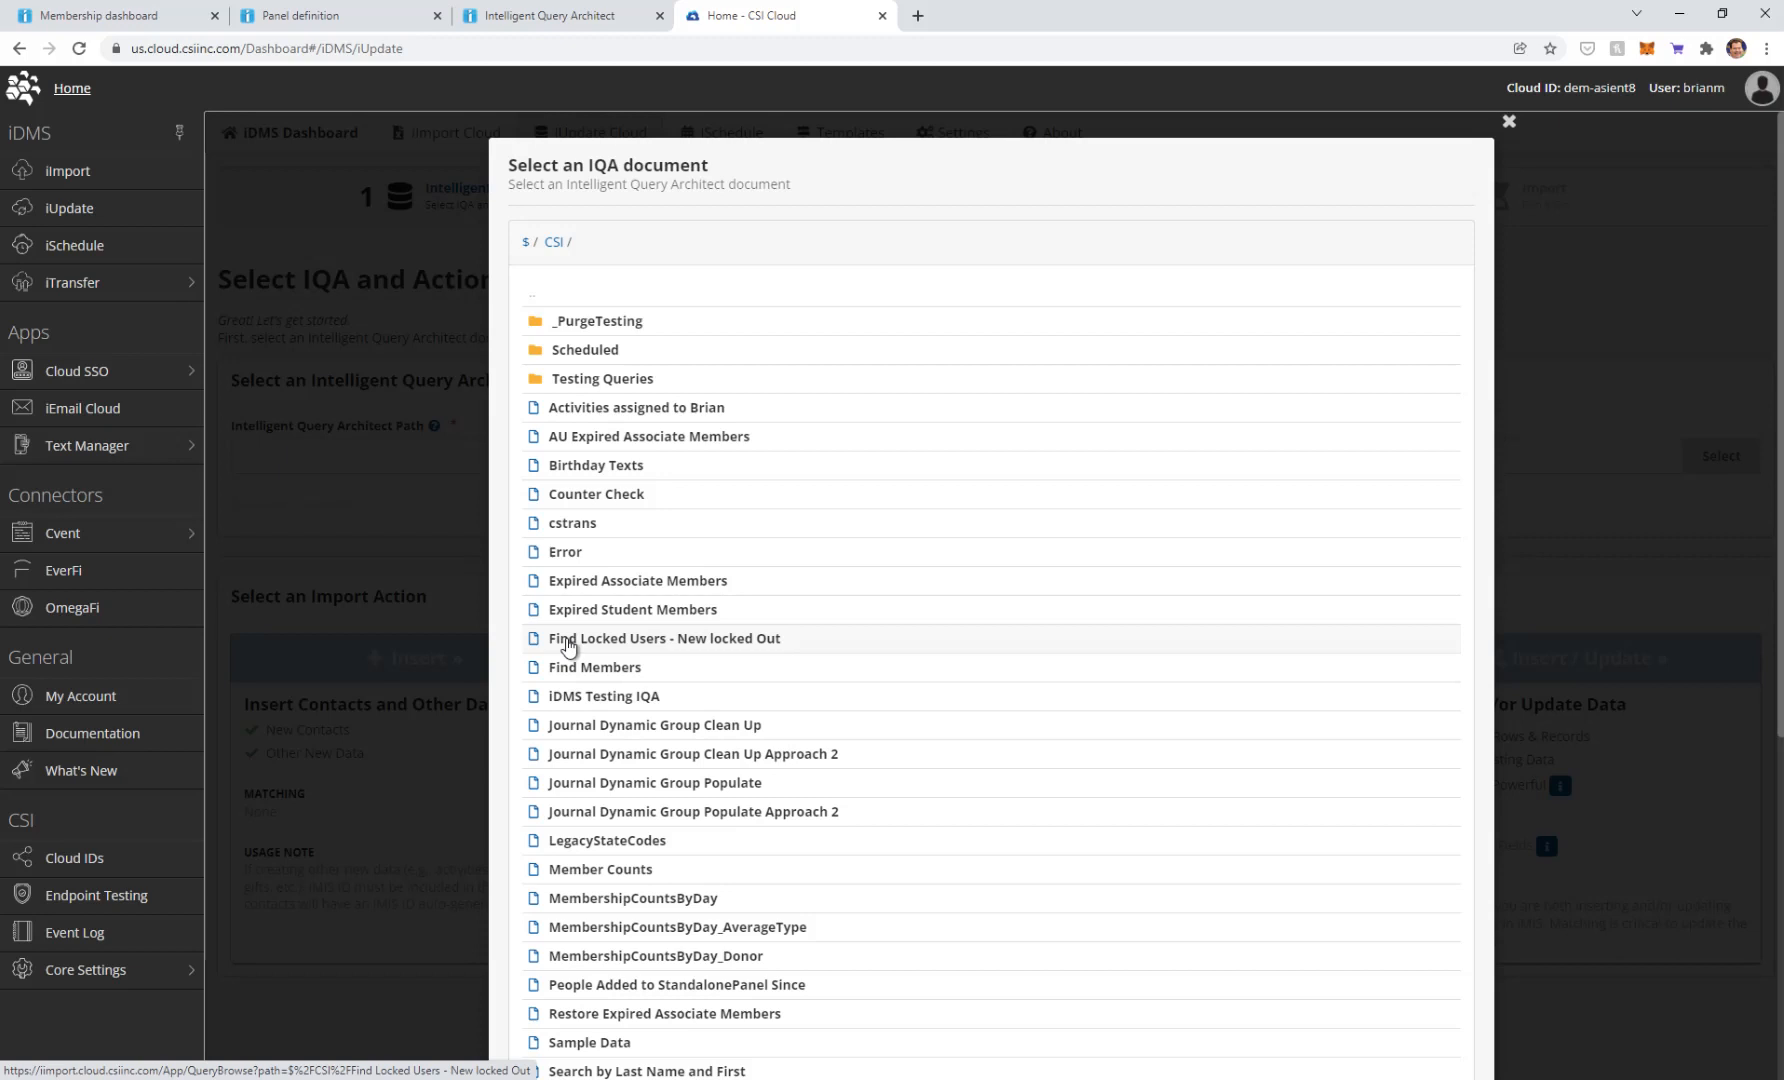
click(578, 870)
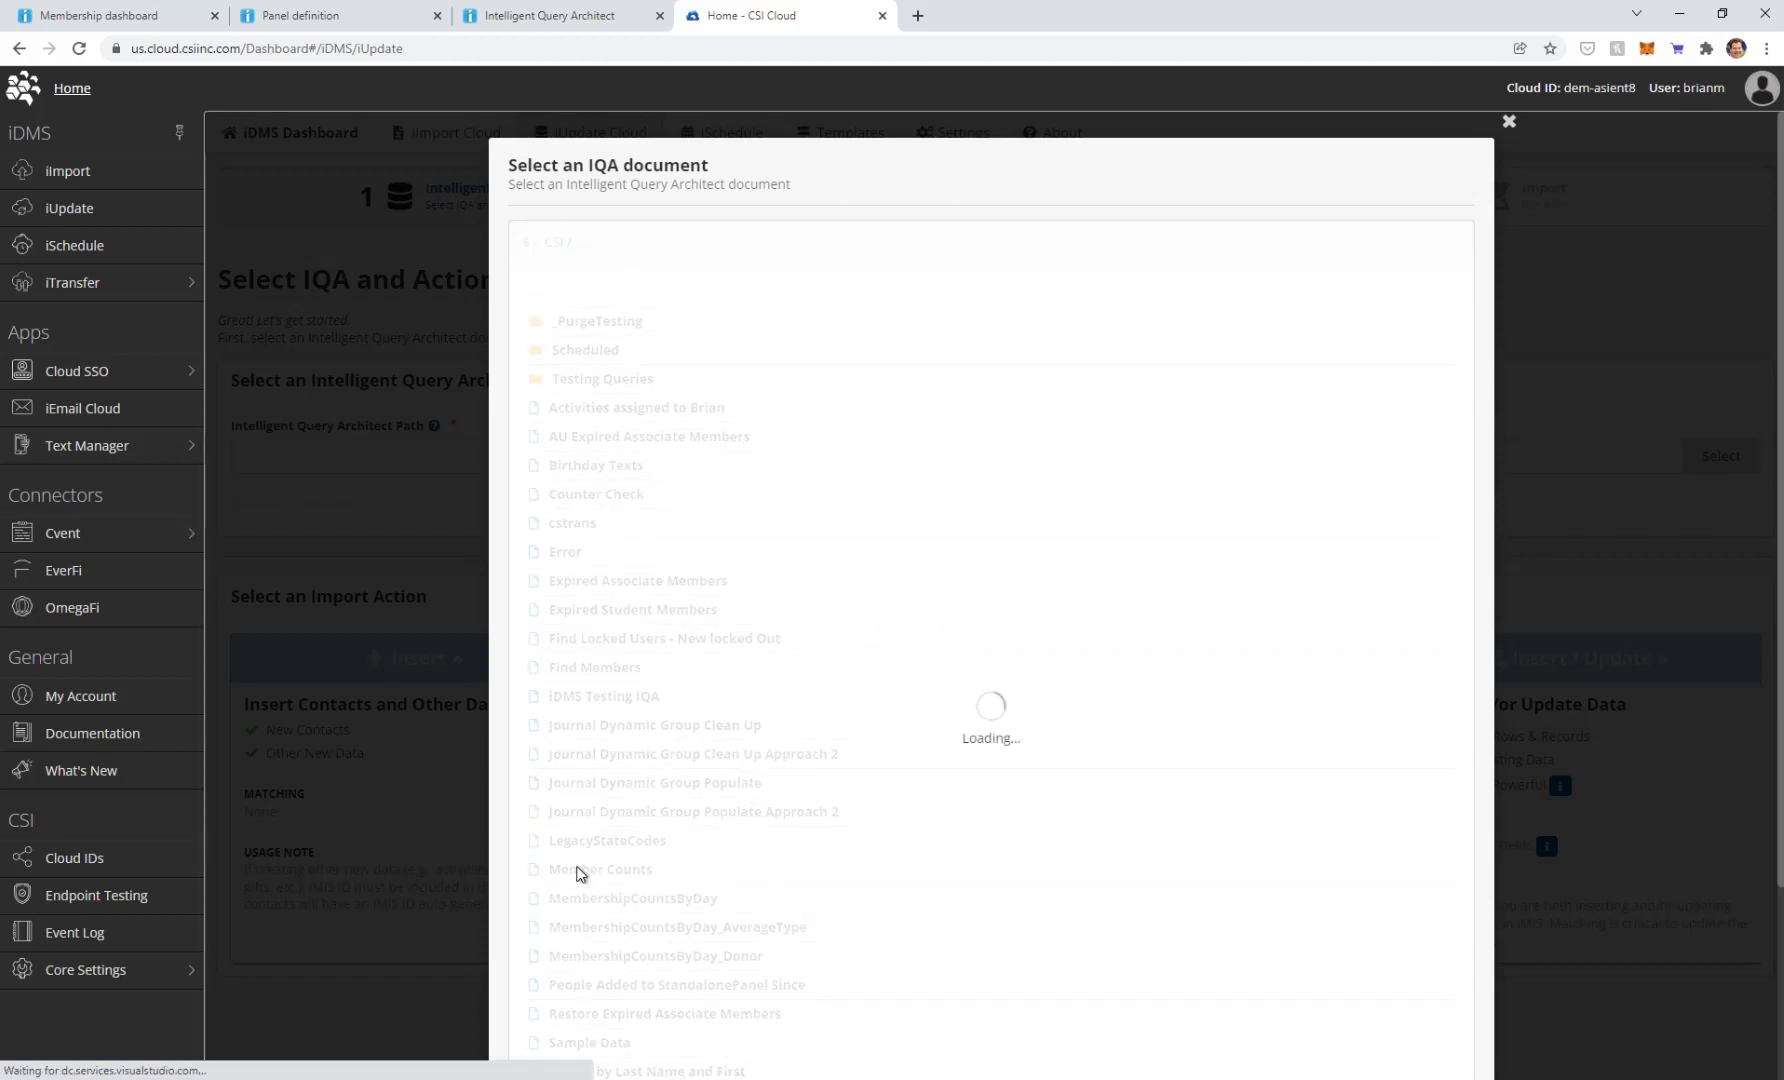
click(557, 488)
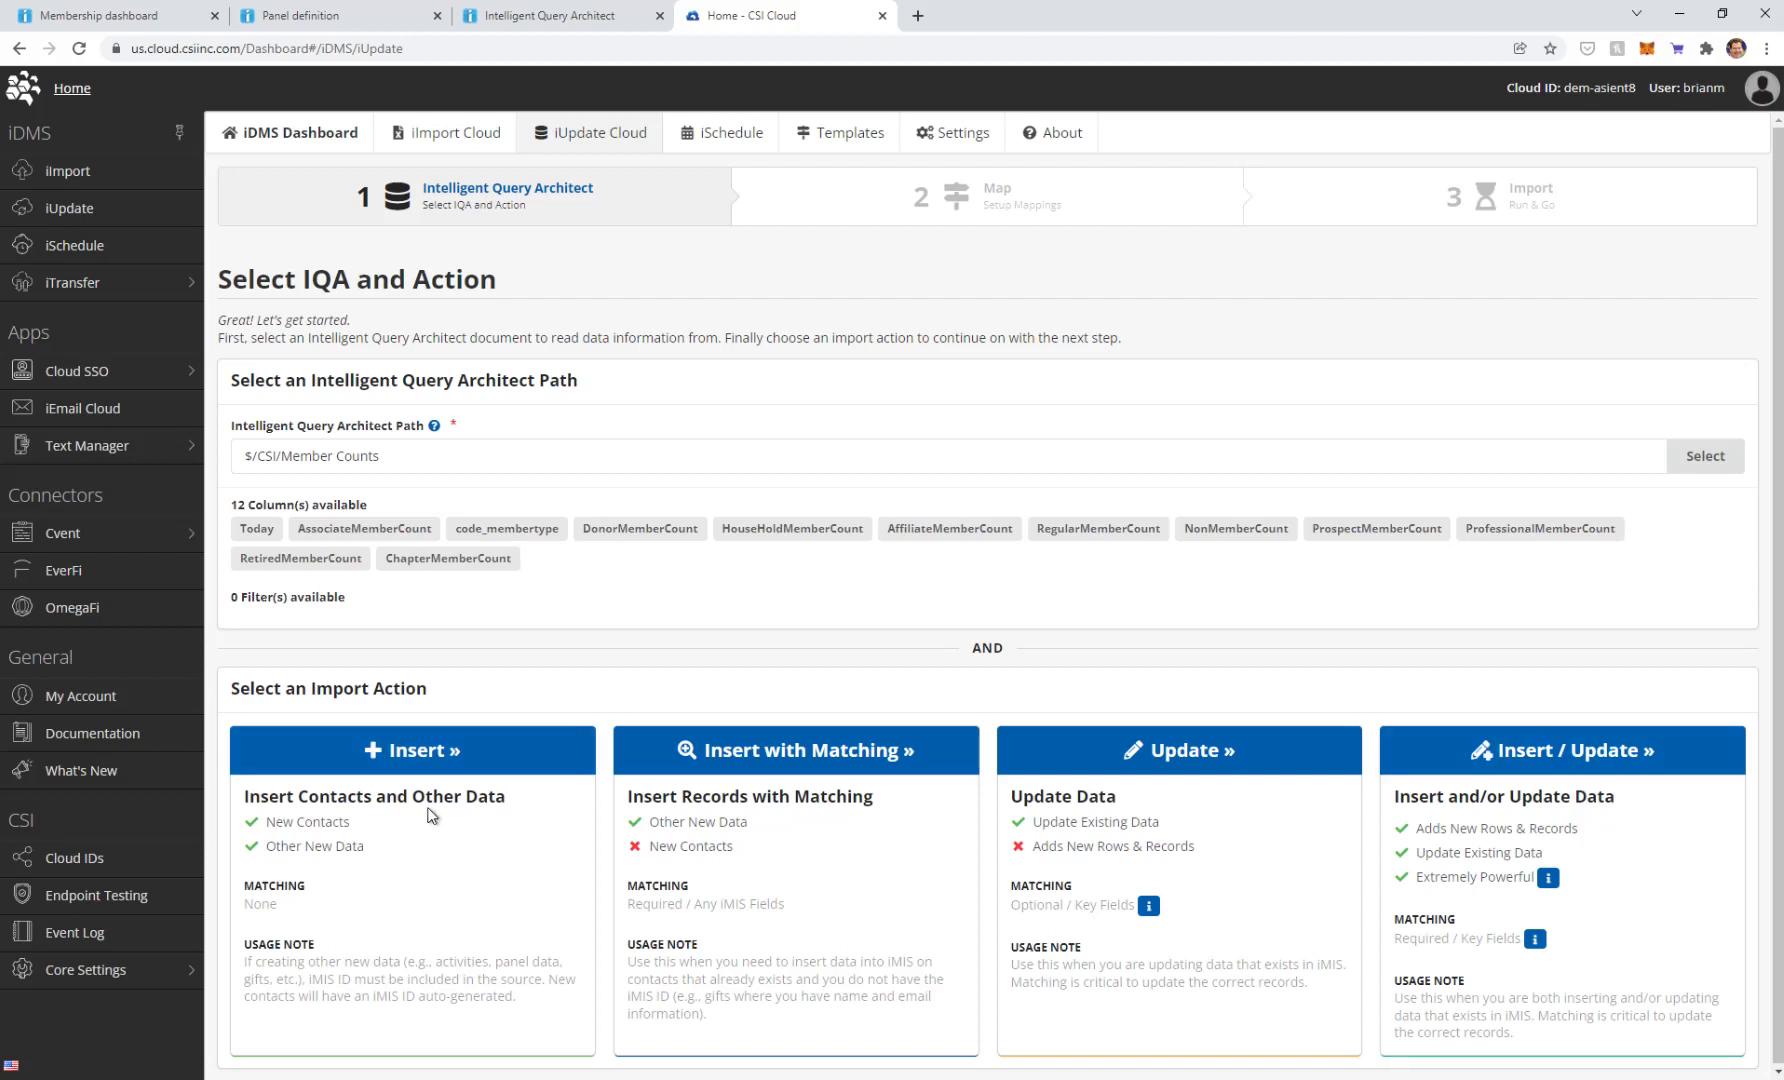
Step: Choose the Insert import action and load the saved "Member Count Update" mappings
click(396, 746)
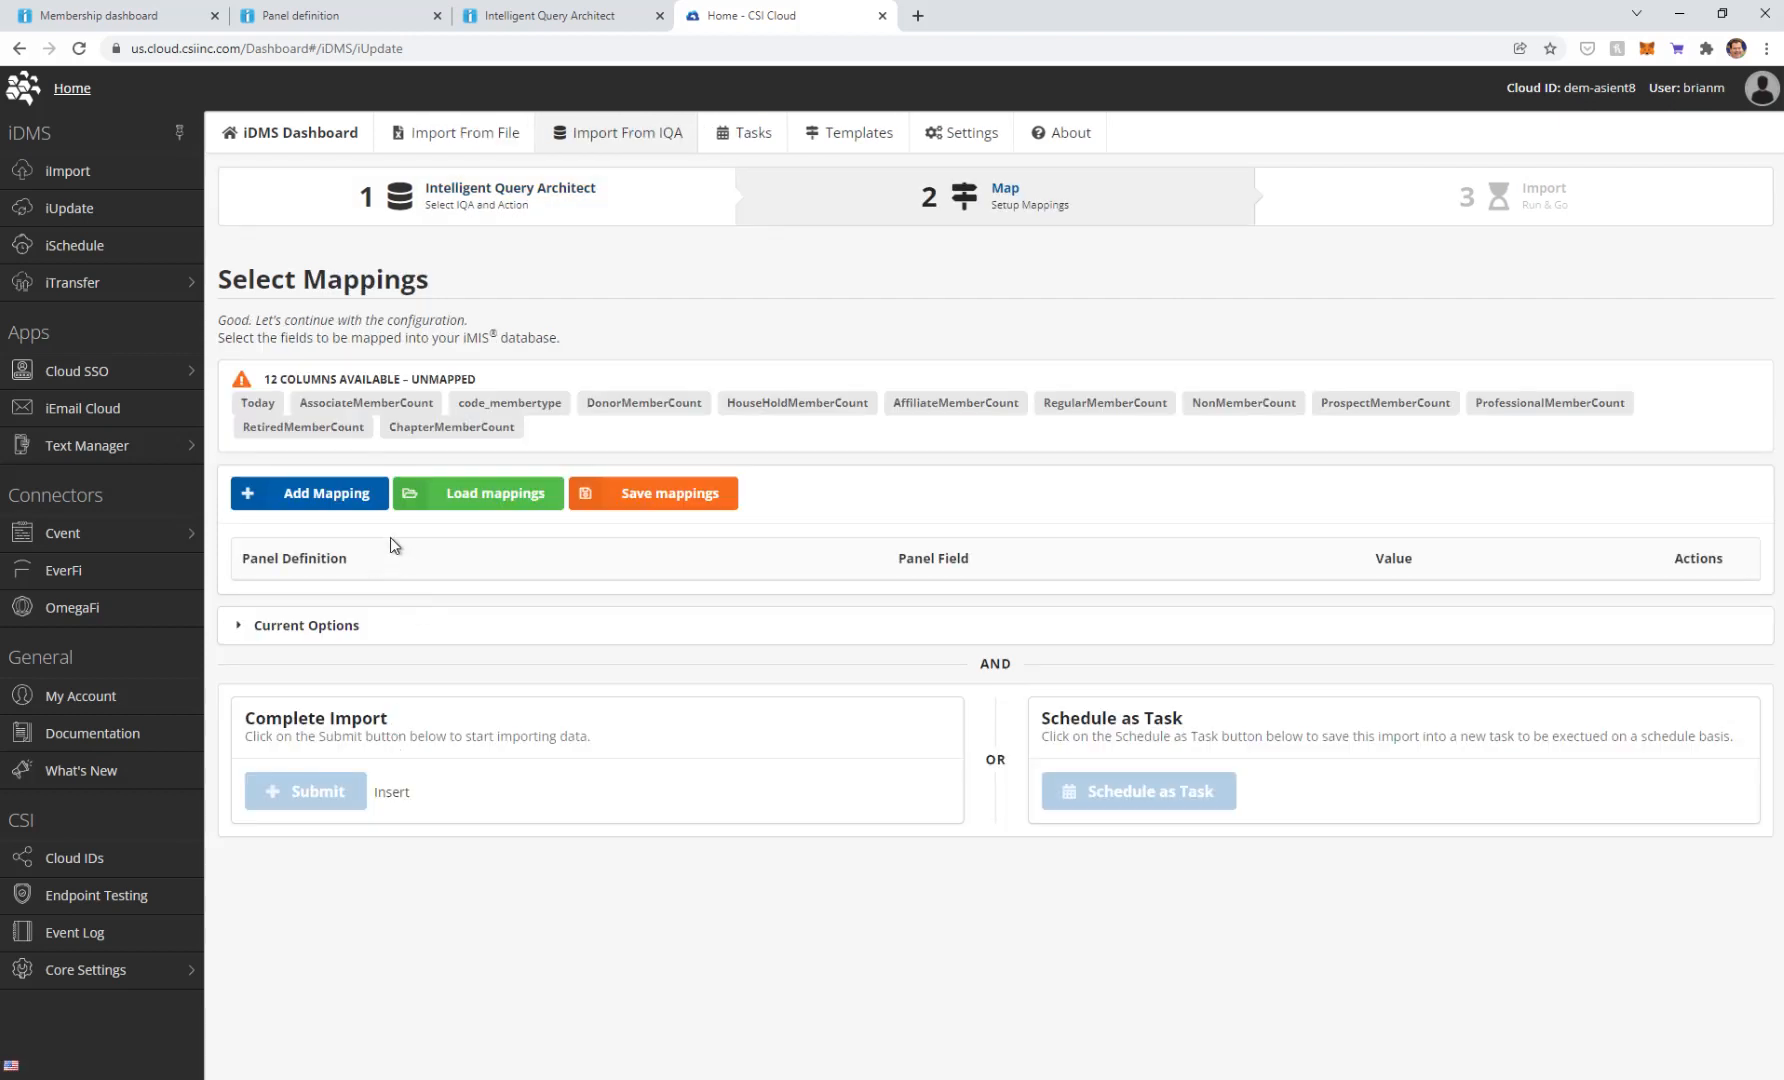
click(491, 491)
scroll(515, 563, down, 15)
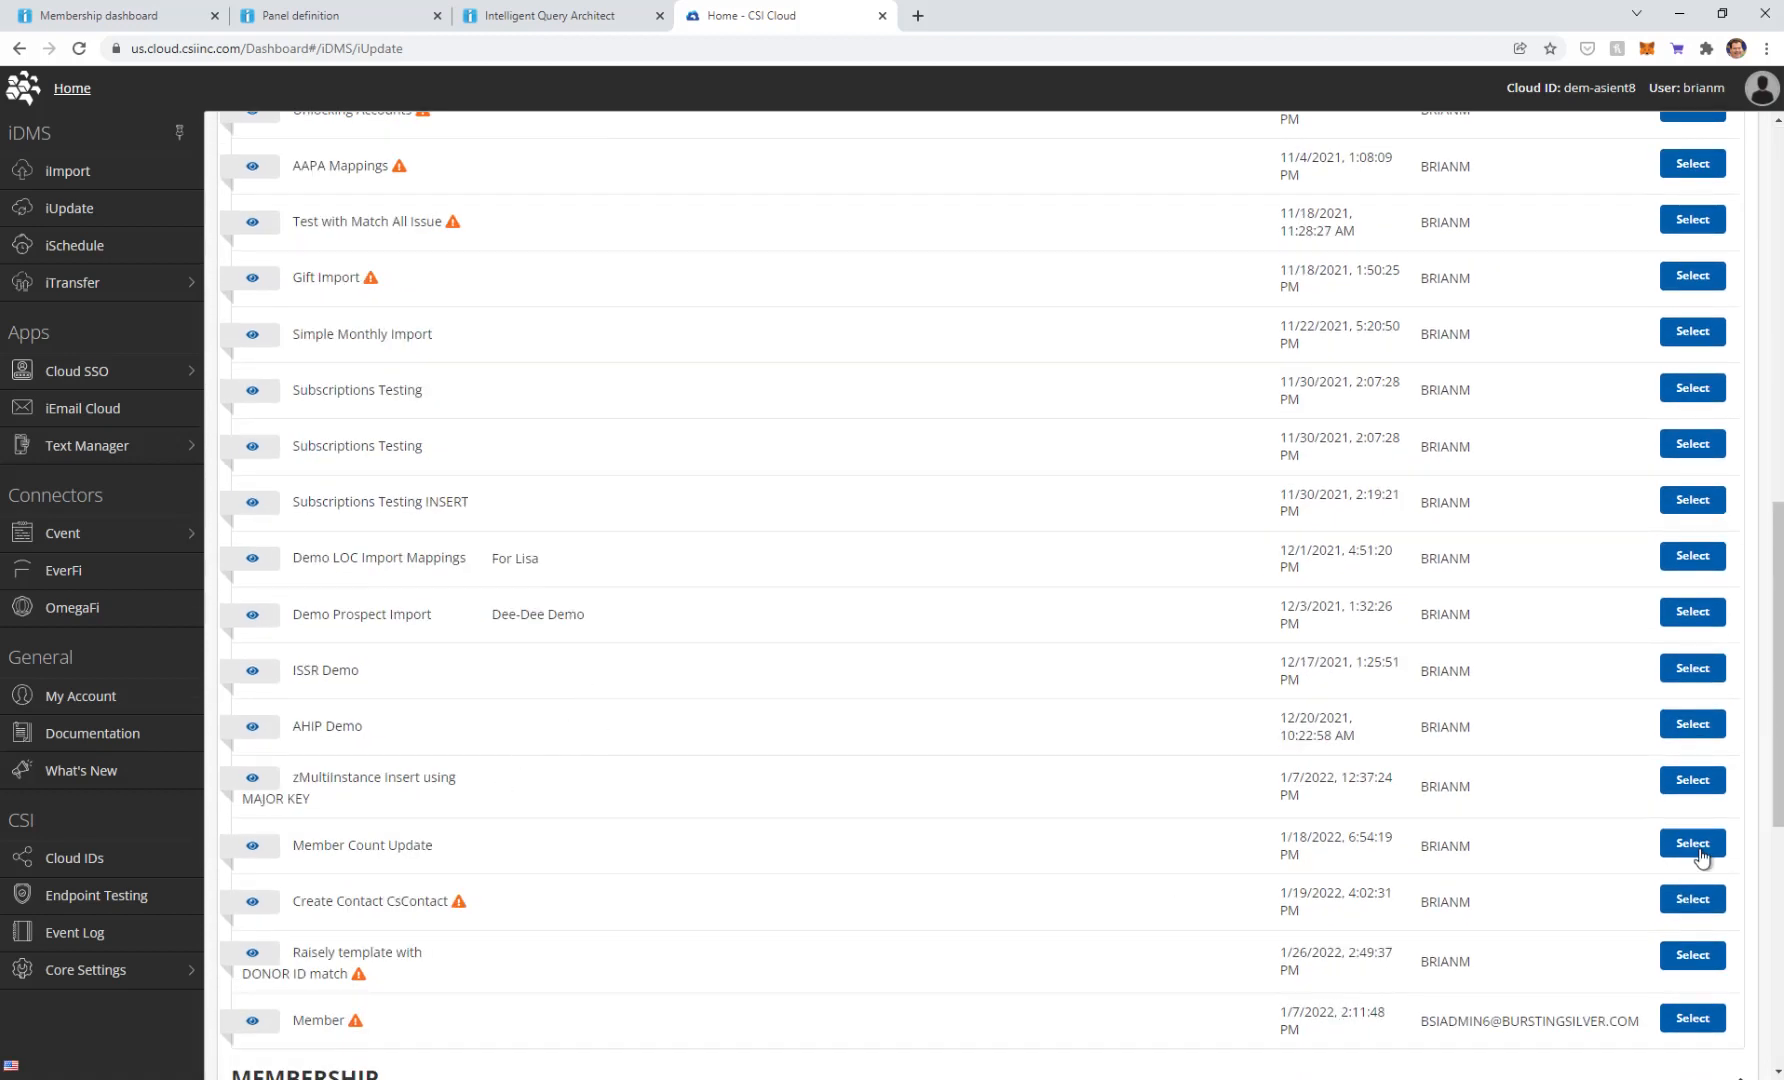
click(1675, 846)
scroll(1107, 741, down, 1)
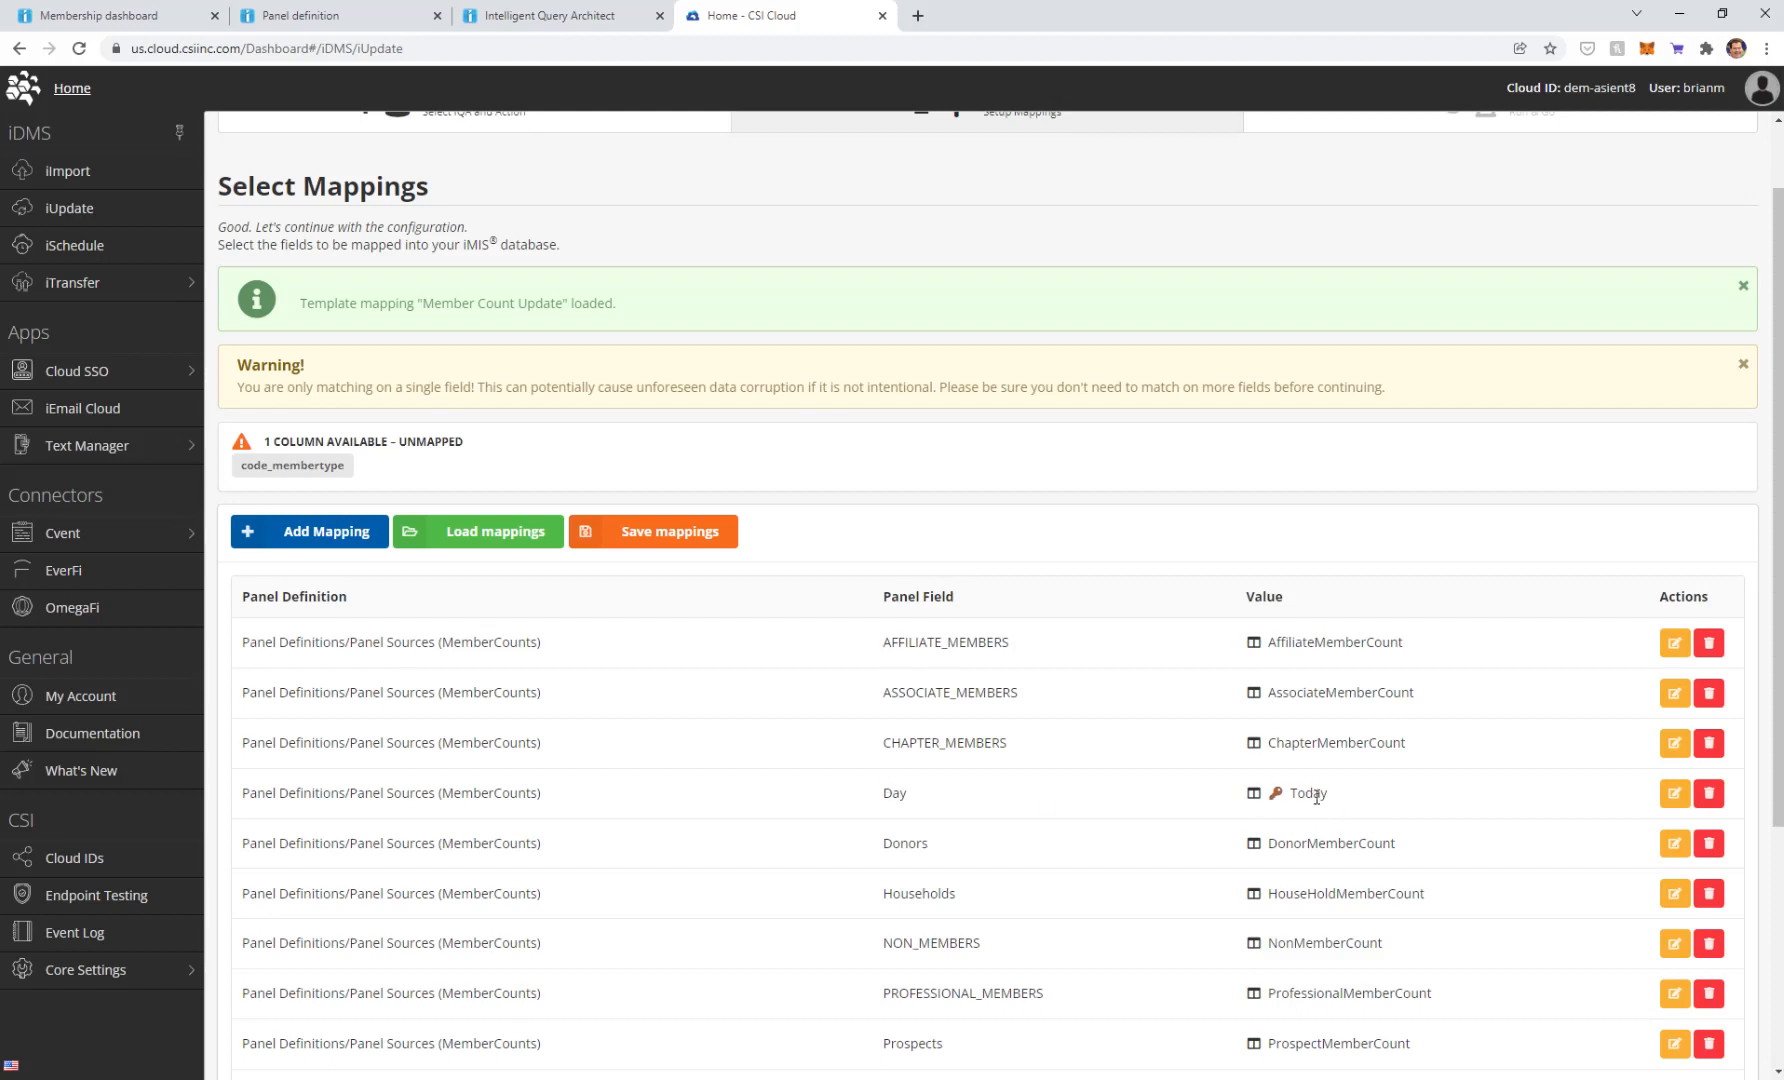
Step: Compare the Today key mapped to the Day field with the Today column in the Member Counts query output
drag(1329, 791, 1293, 790)
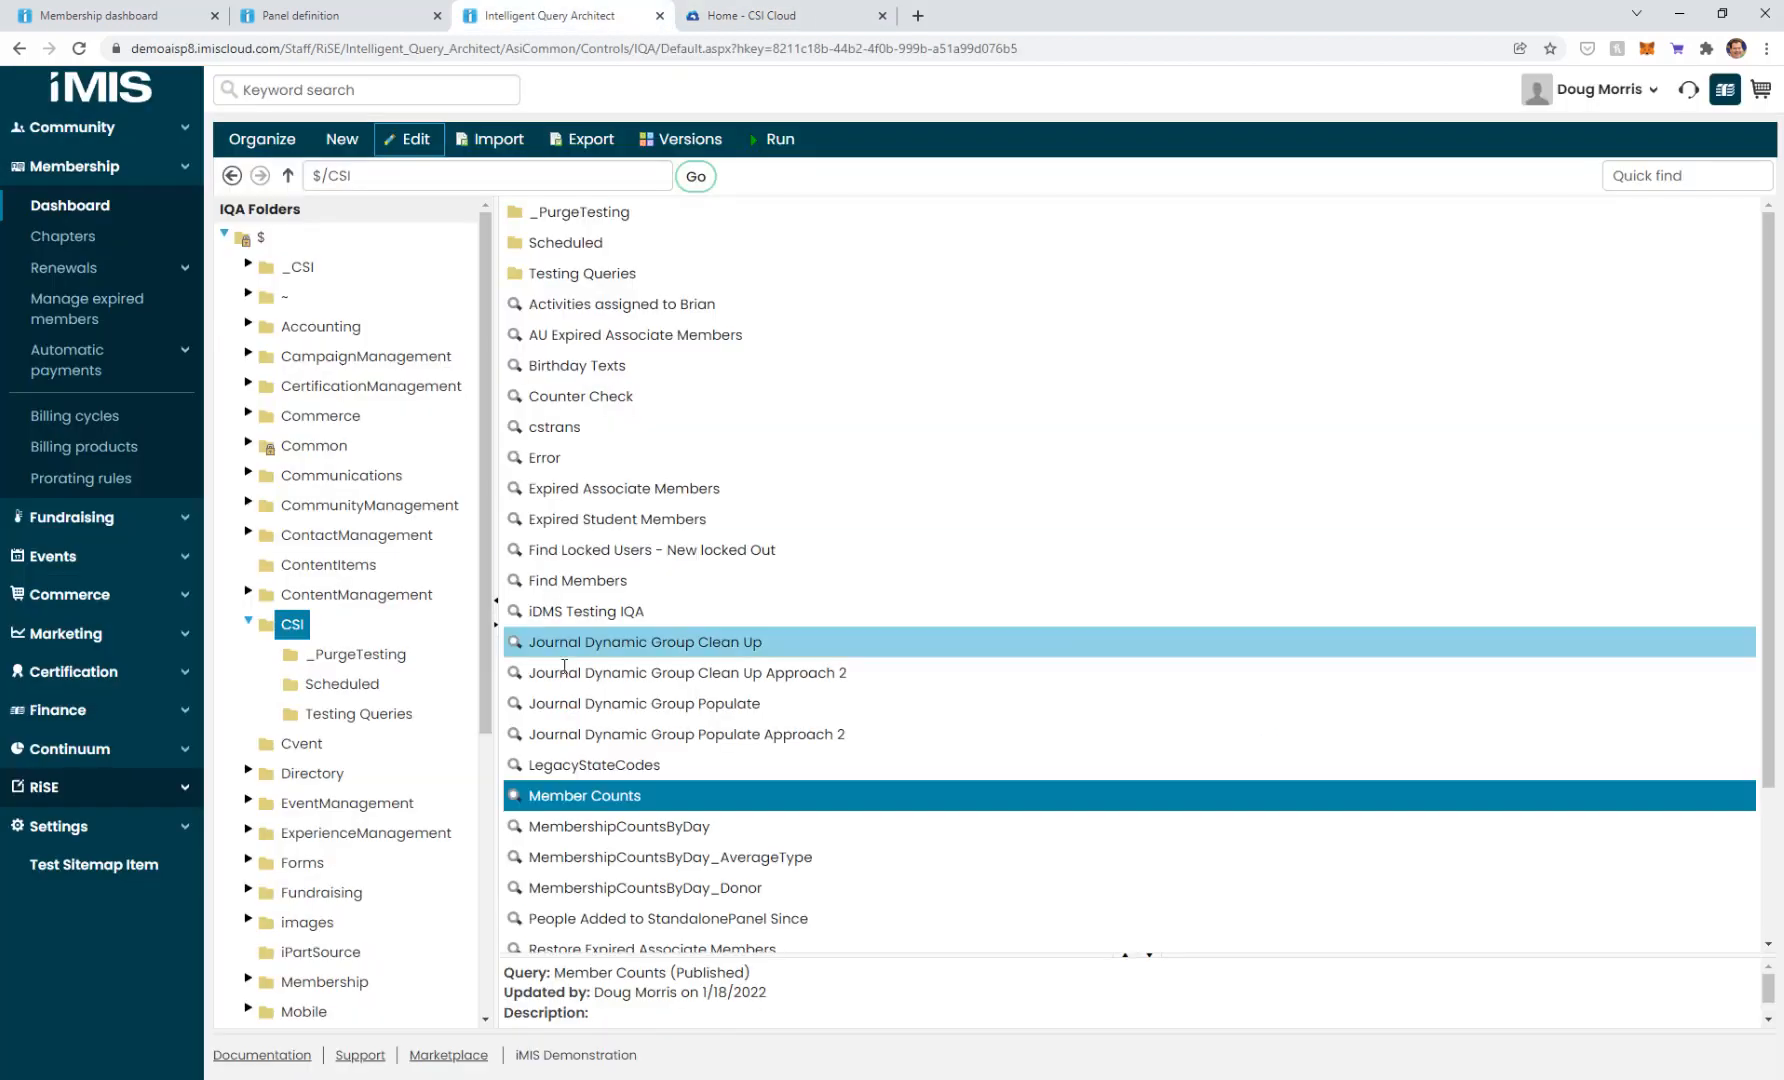
click(772, 139)
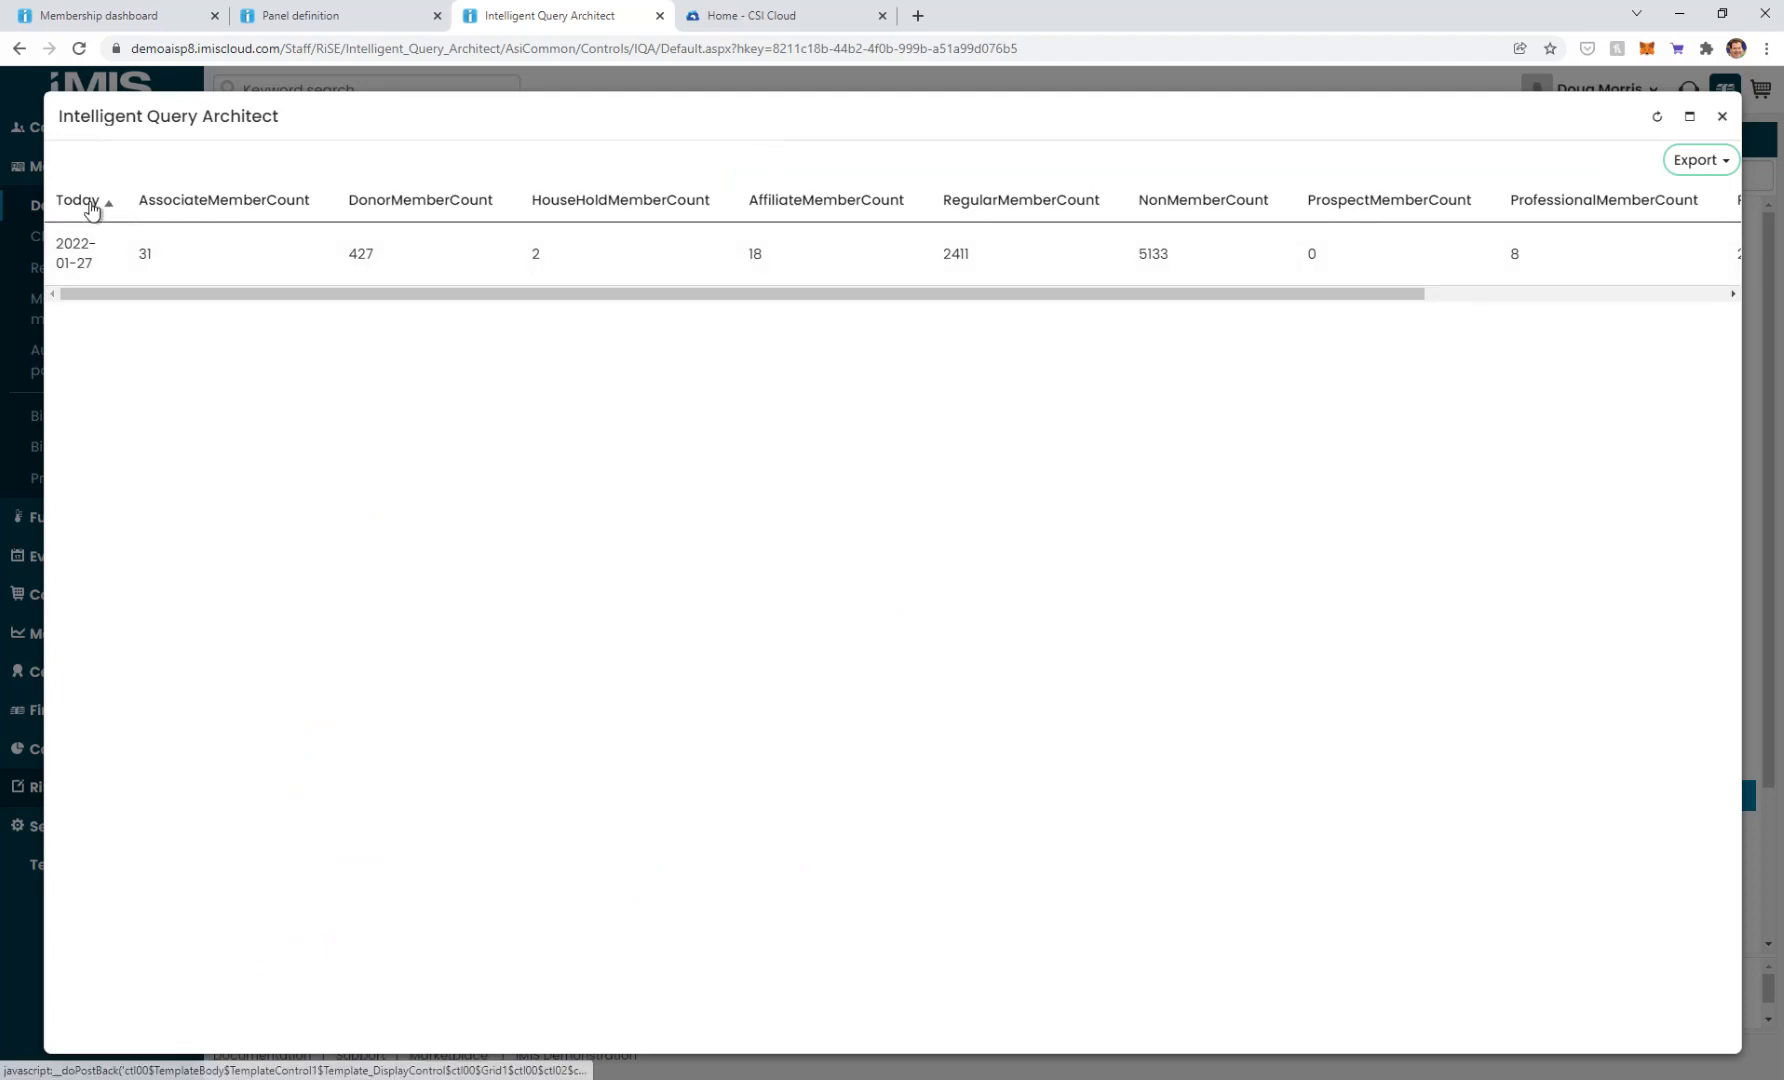
click(808, 18)
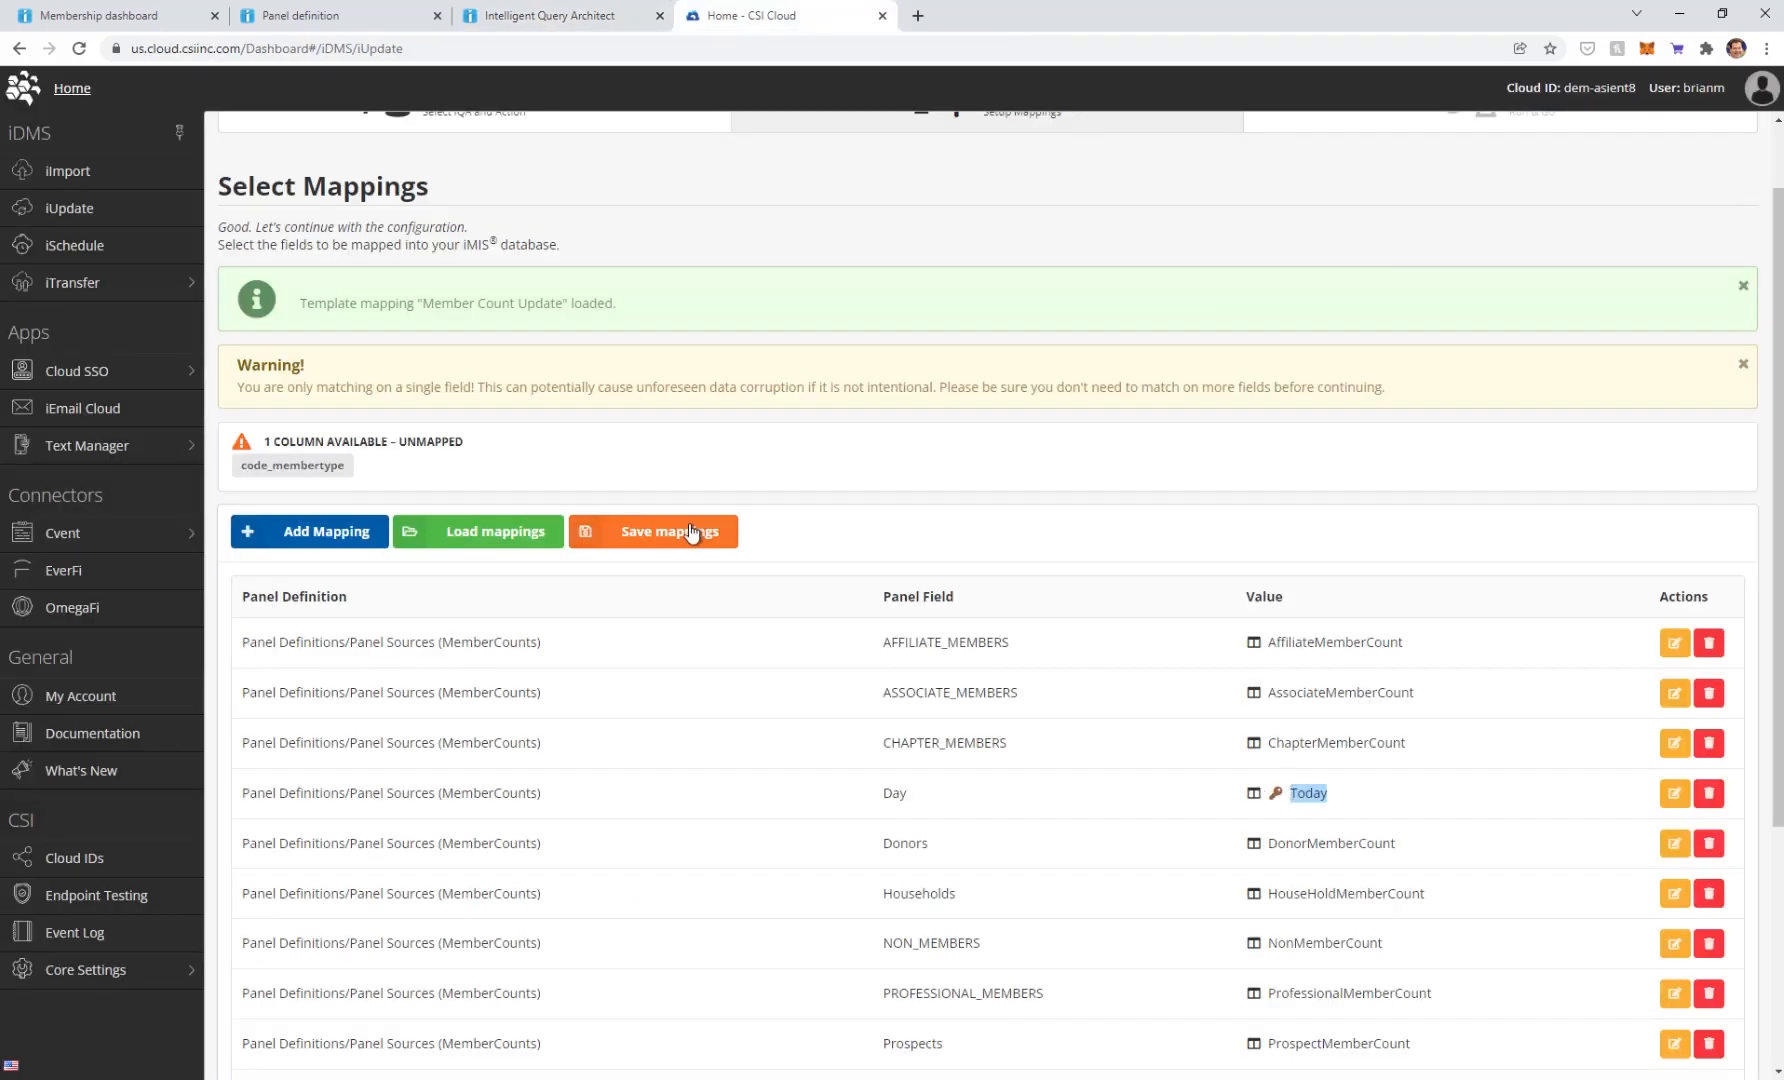
Step: Start a new iUpdate import with the $/CSI/Member Counts query as its source and choose the Insert action
click(58, 209)
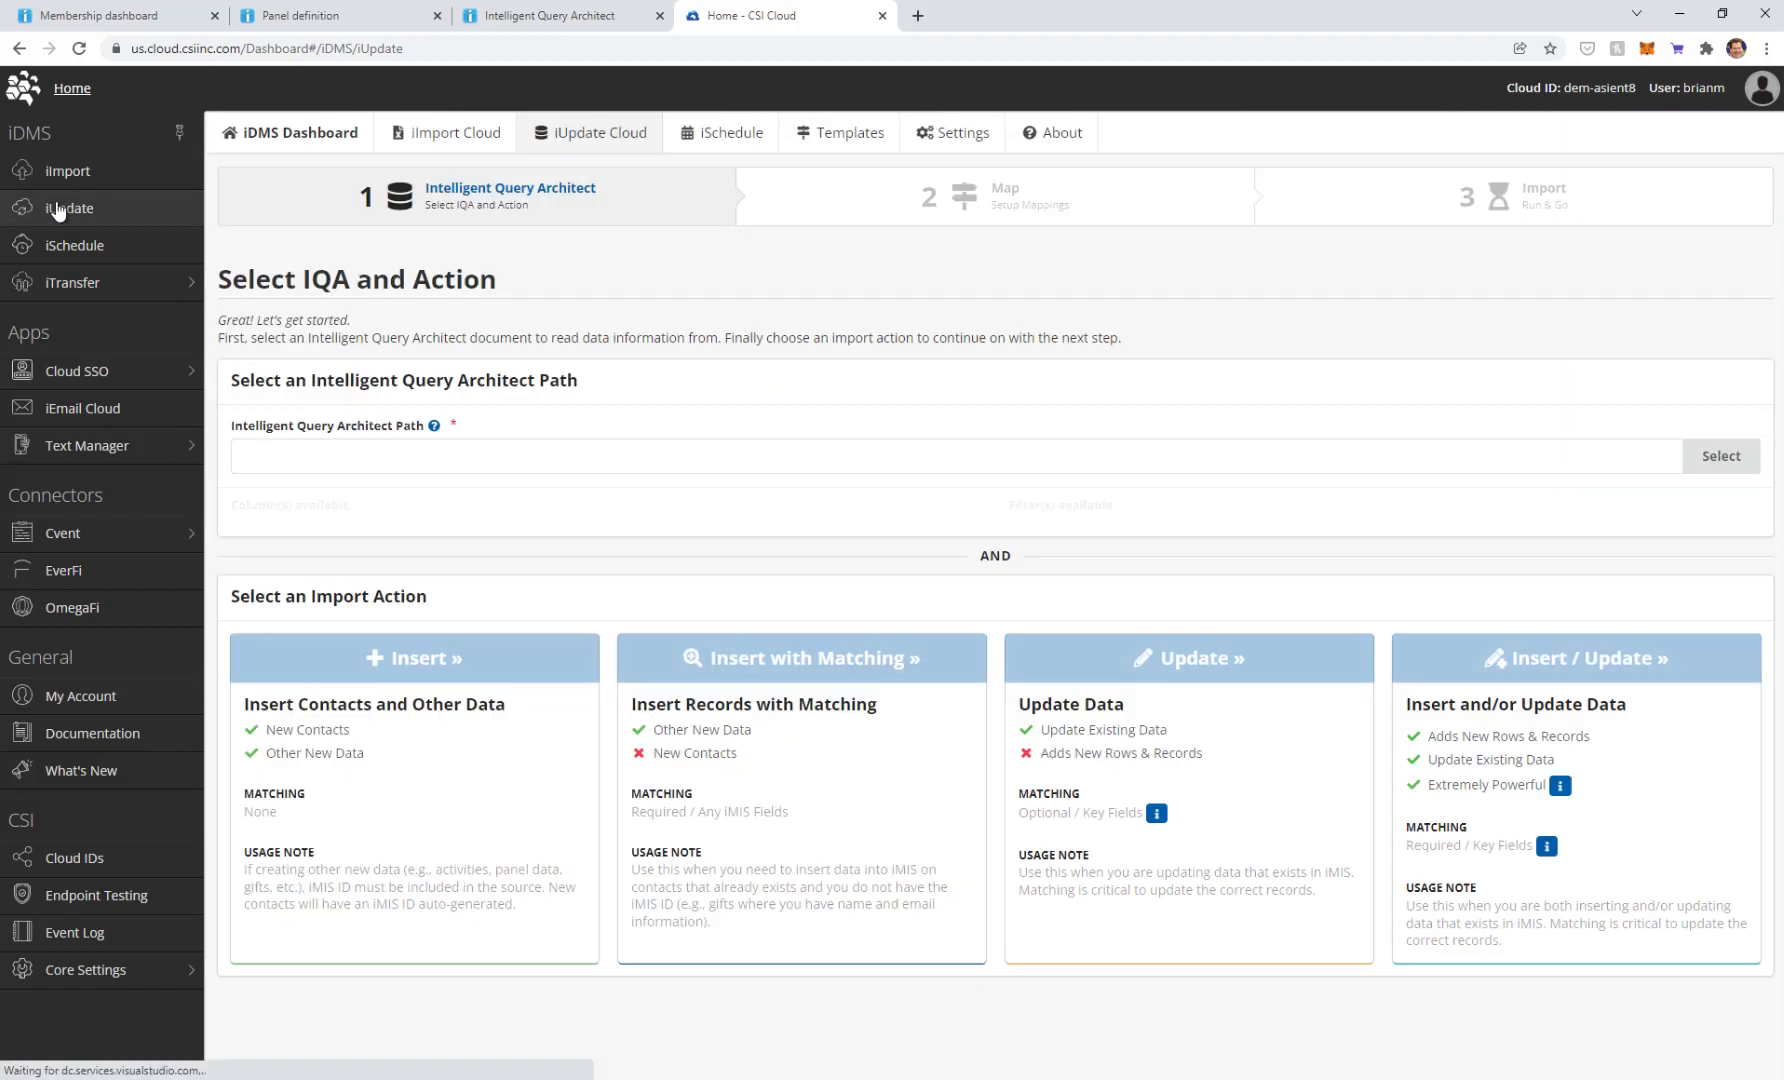
click(1720, 456)
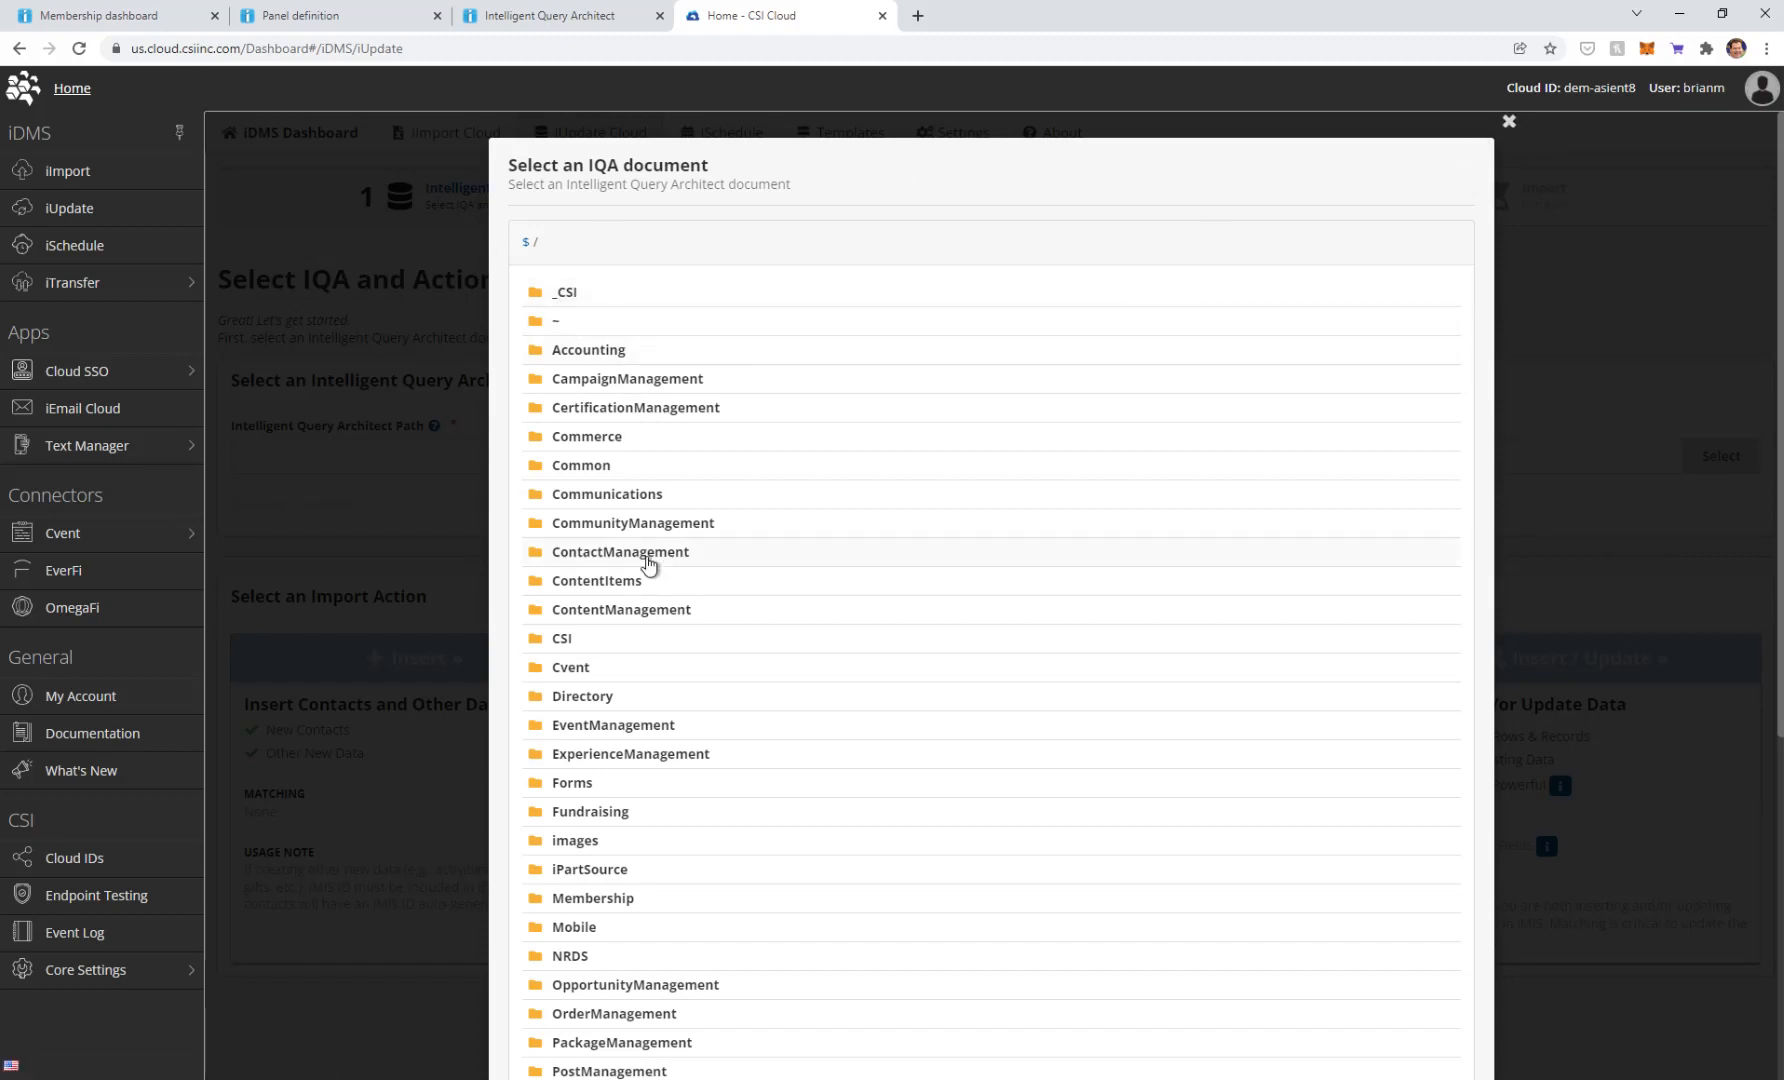
click(581, 637)
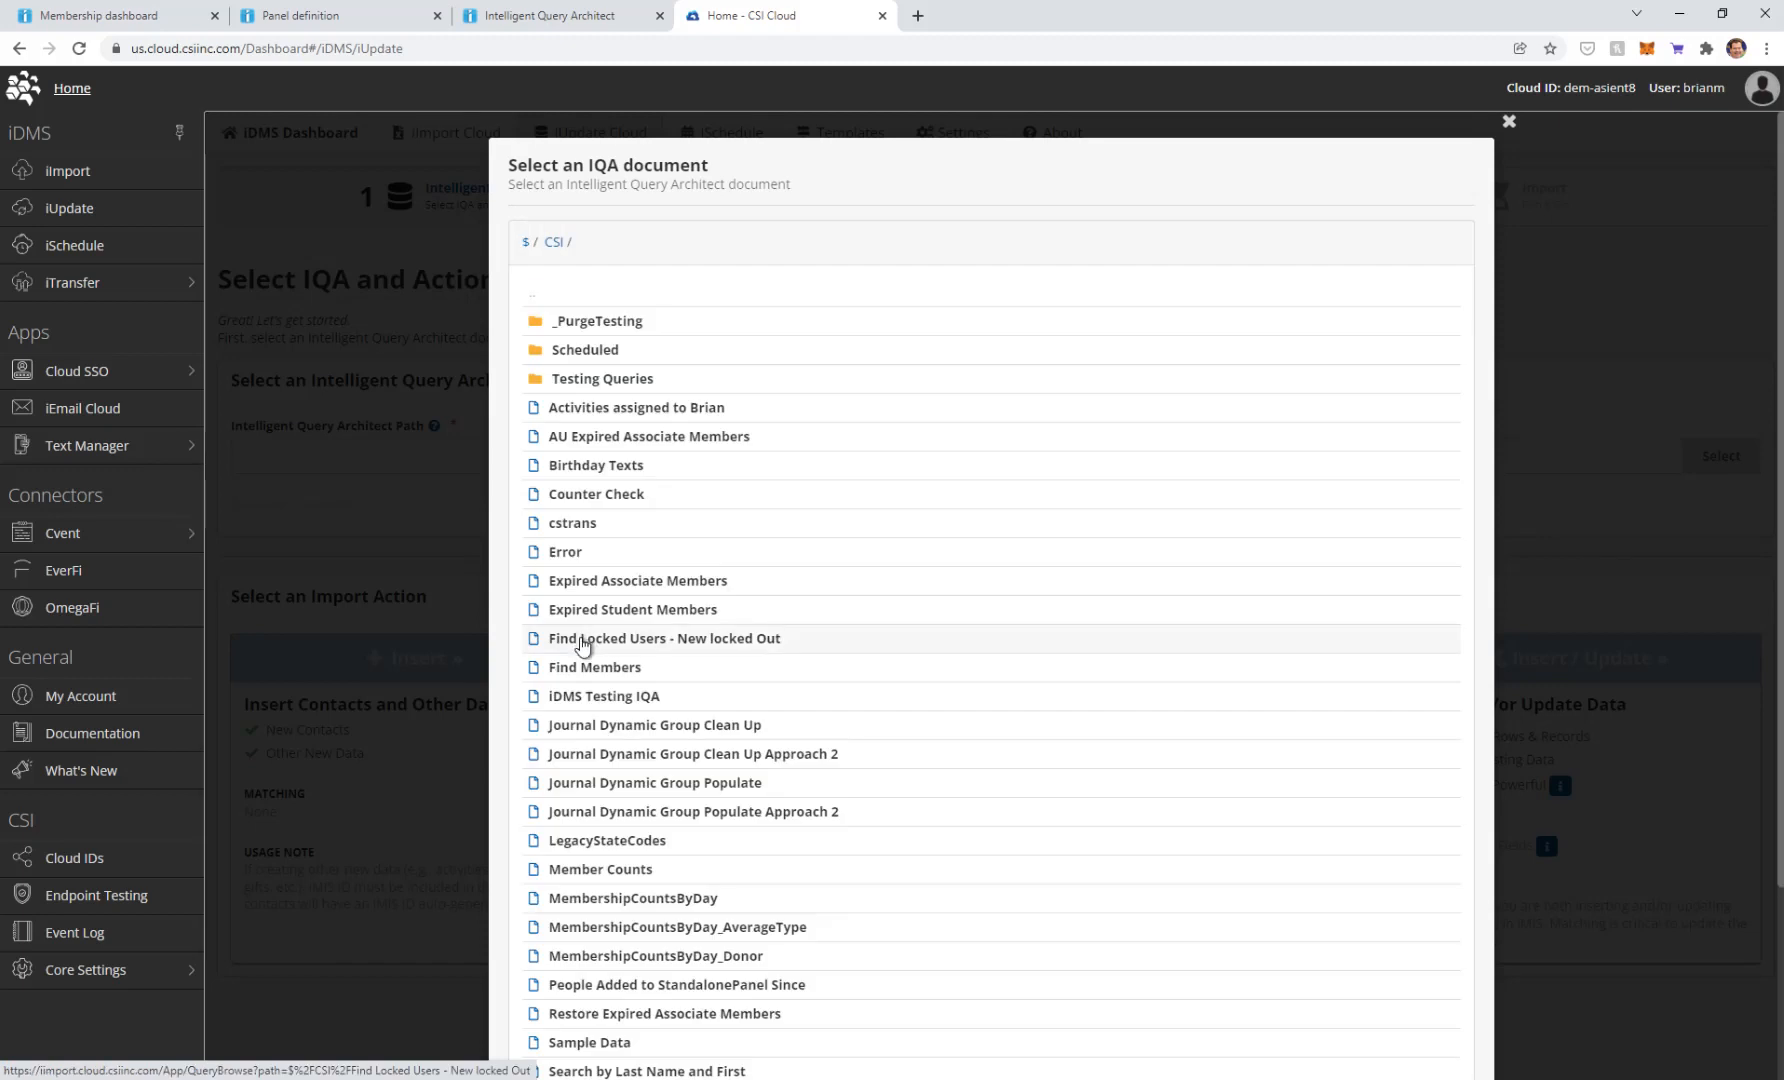
click(601, 869)
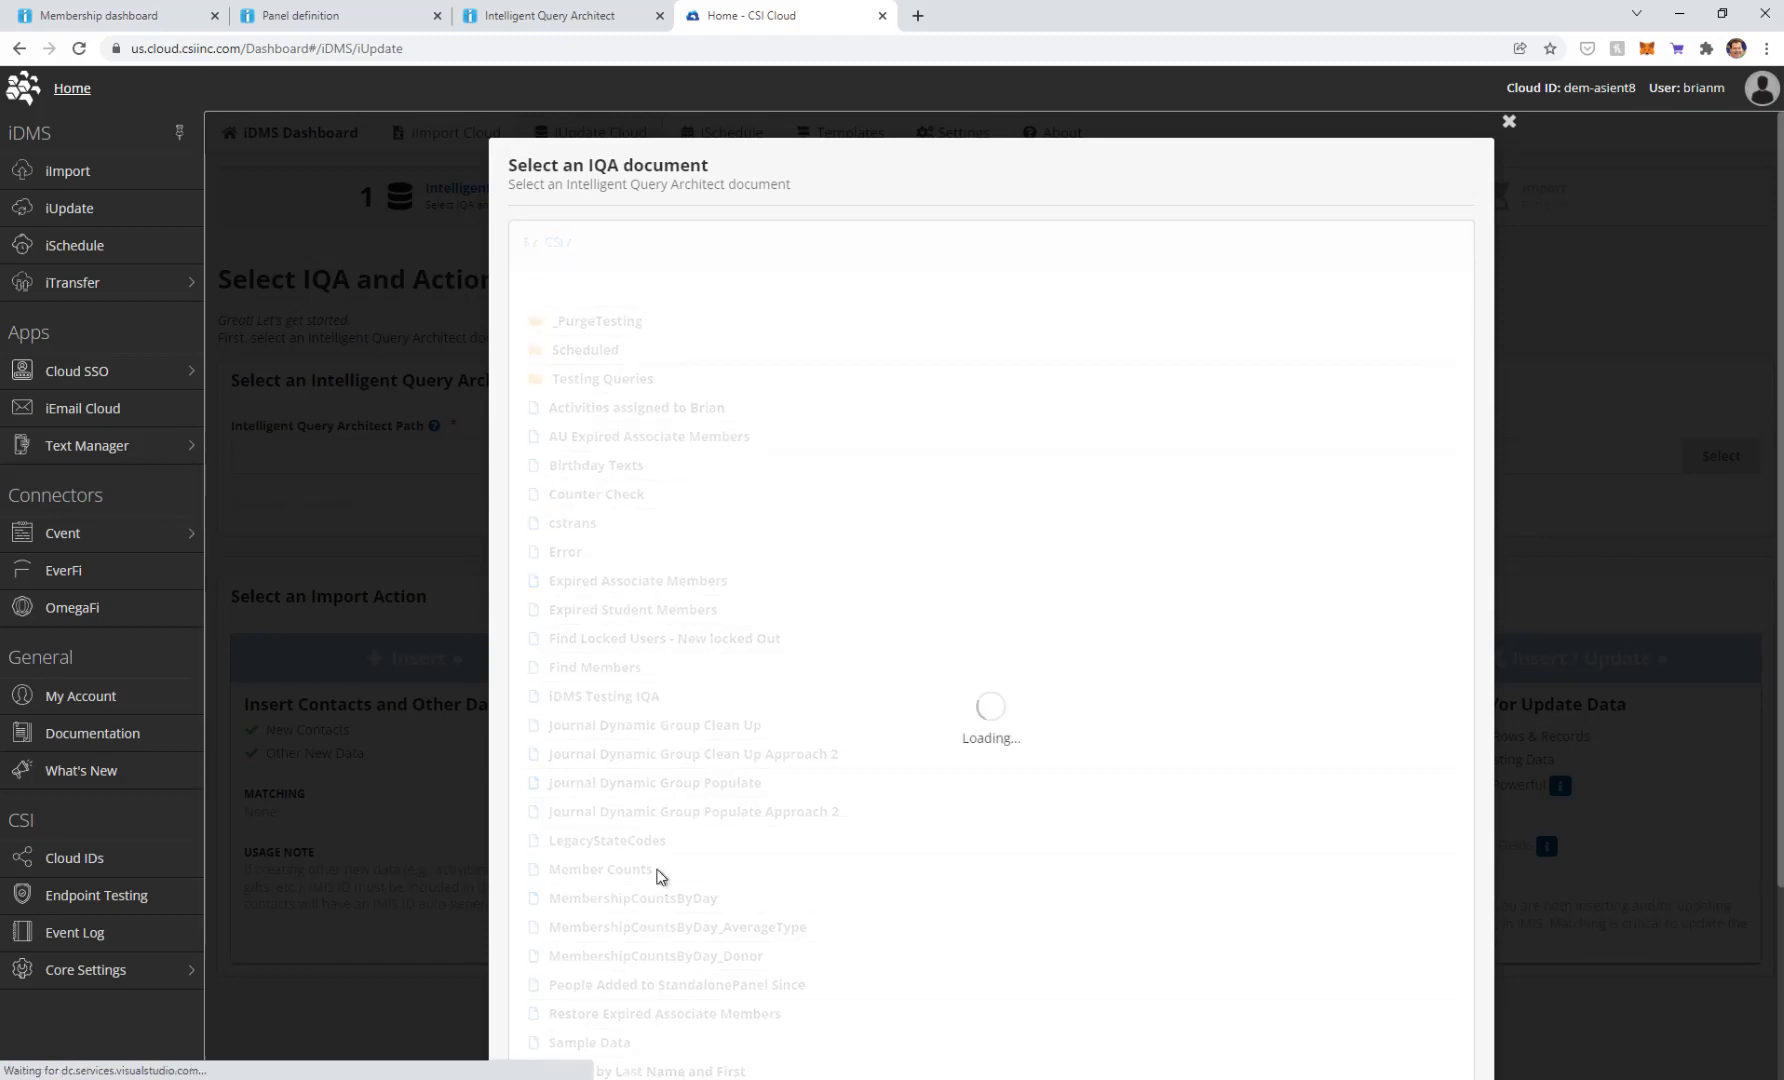
click(570, 480)
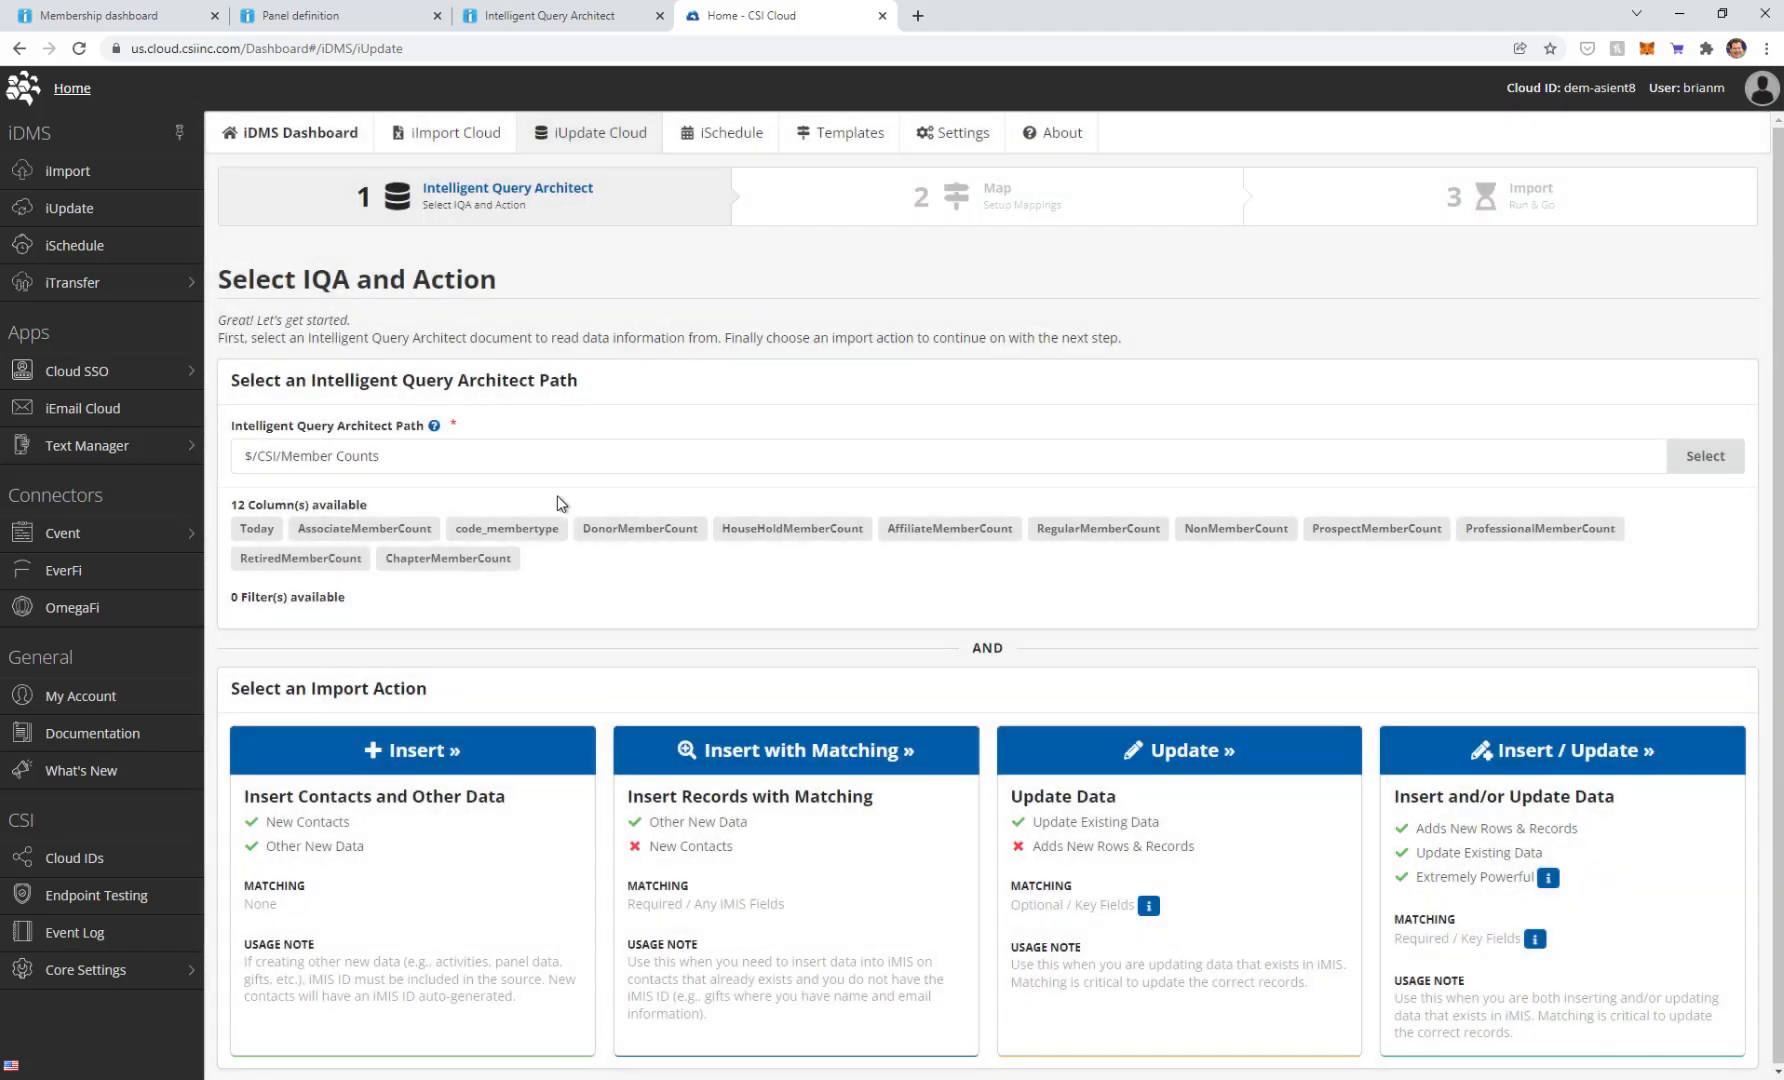
click(396, 750)
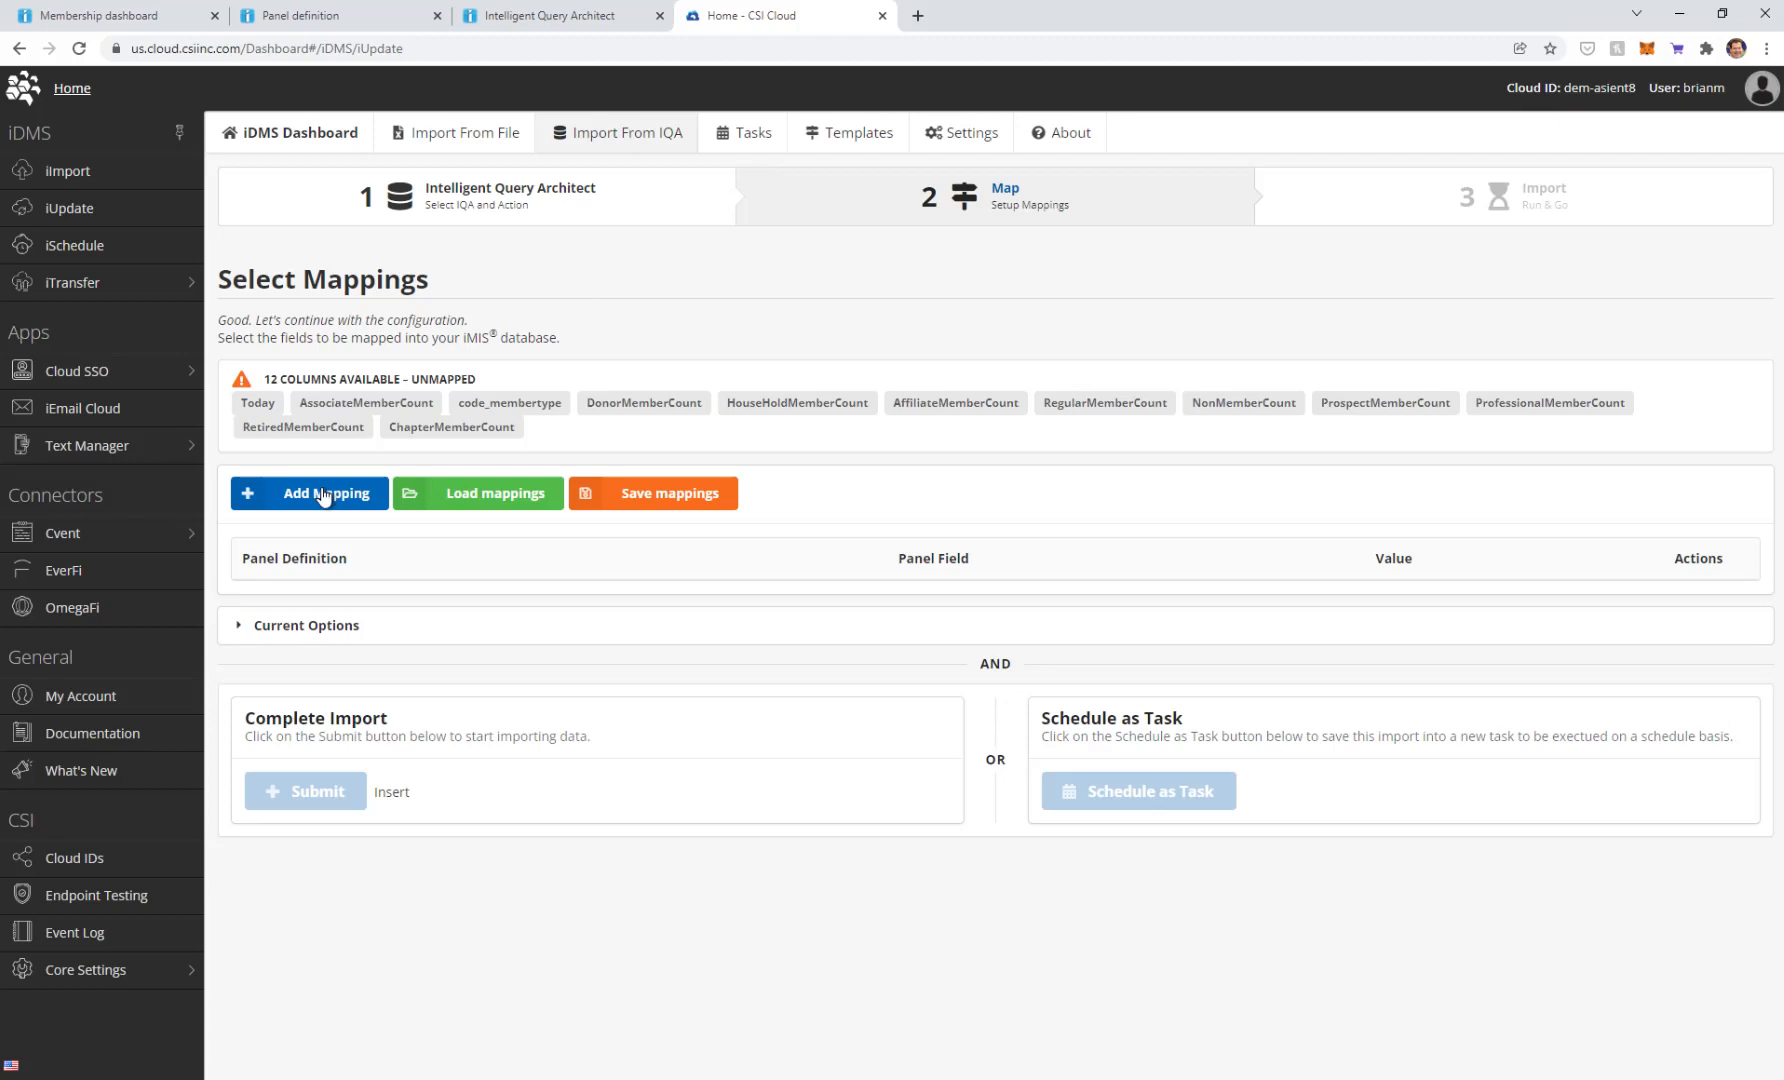
Step: Add a mapping from the Today column to the Day field of the MemberCounts panel source under Panel Definitions/Panel Sources
click(250, 403)
click(301, 316)
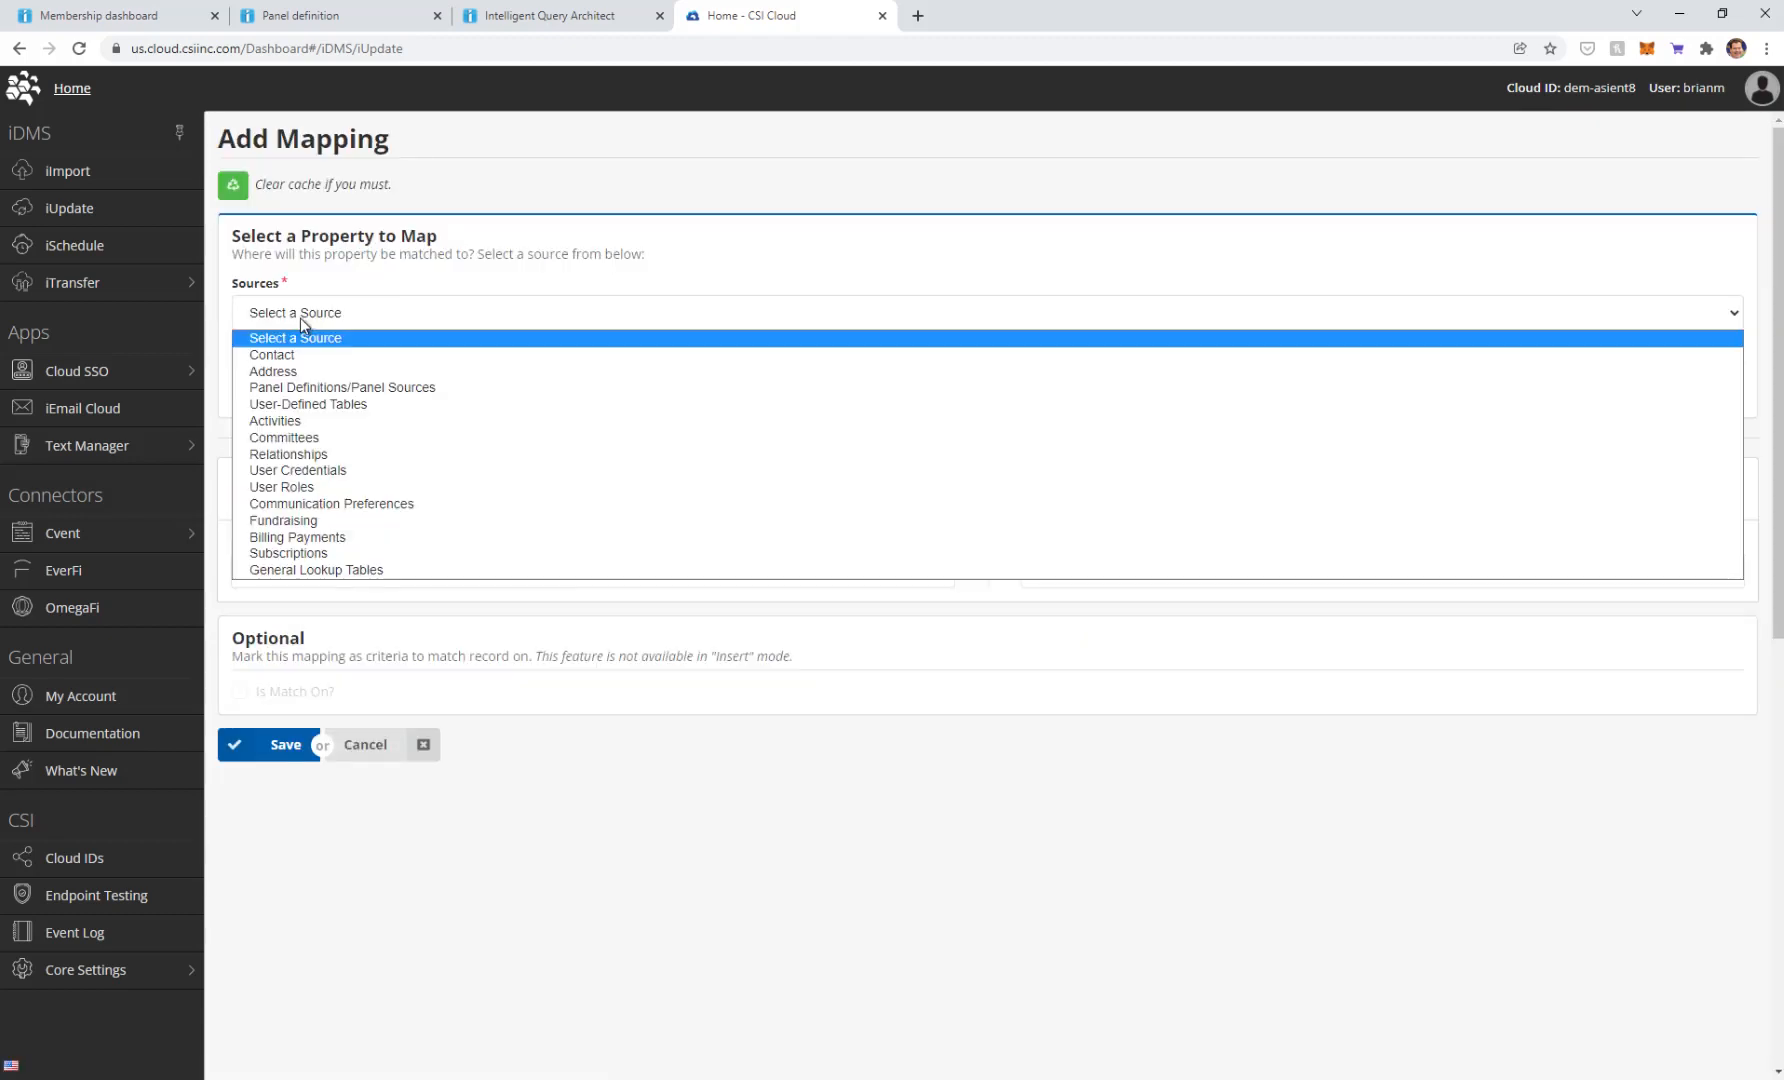
click(378, 389)
click(378, 389)
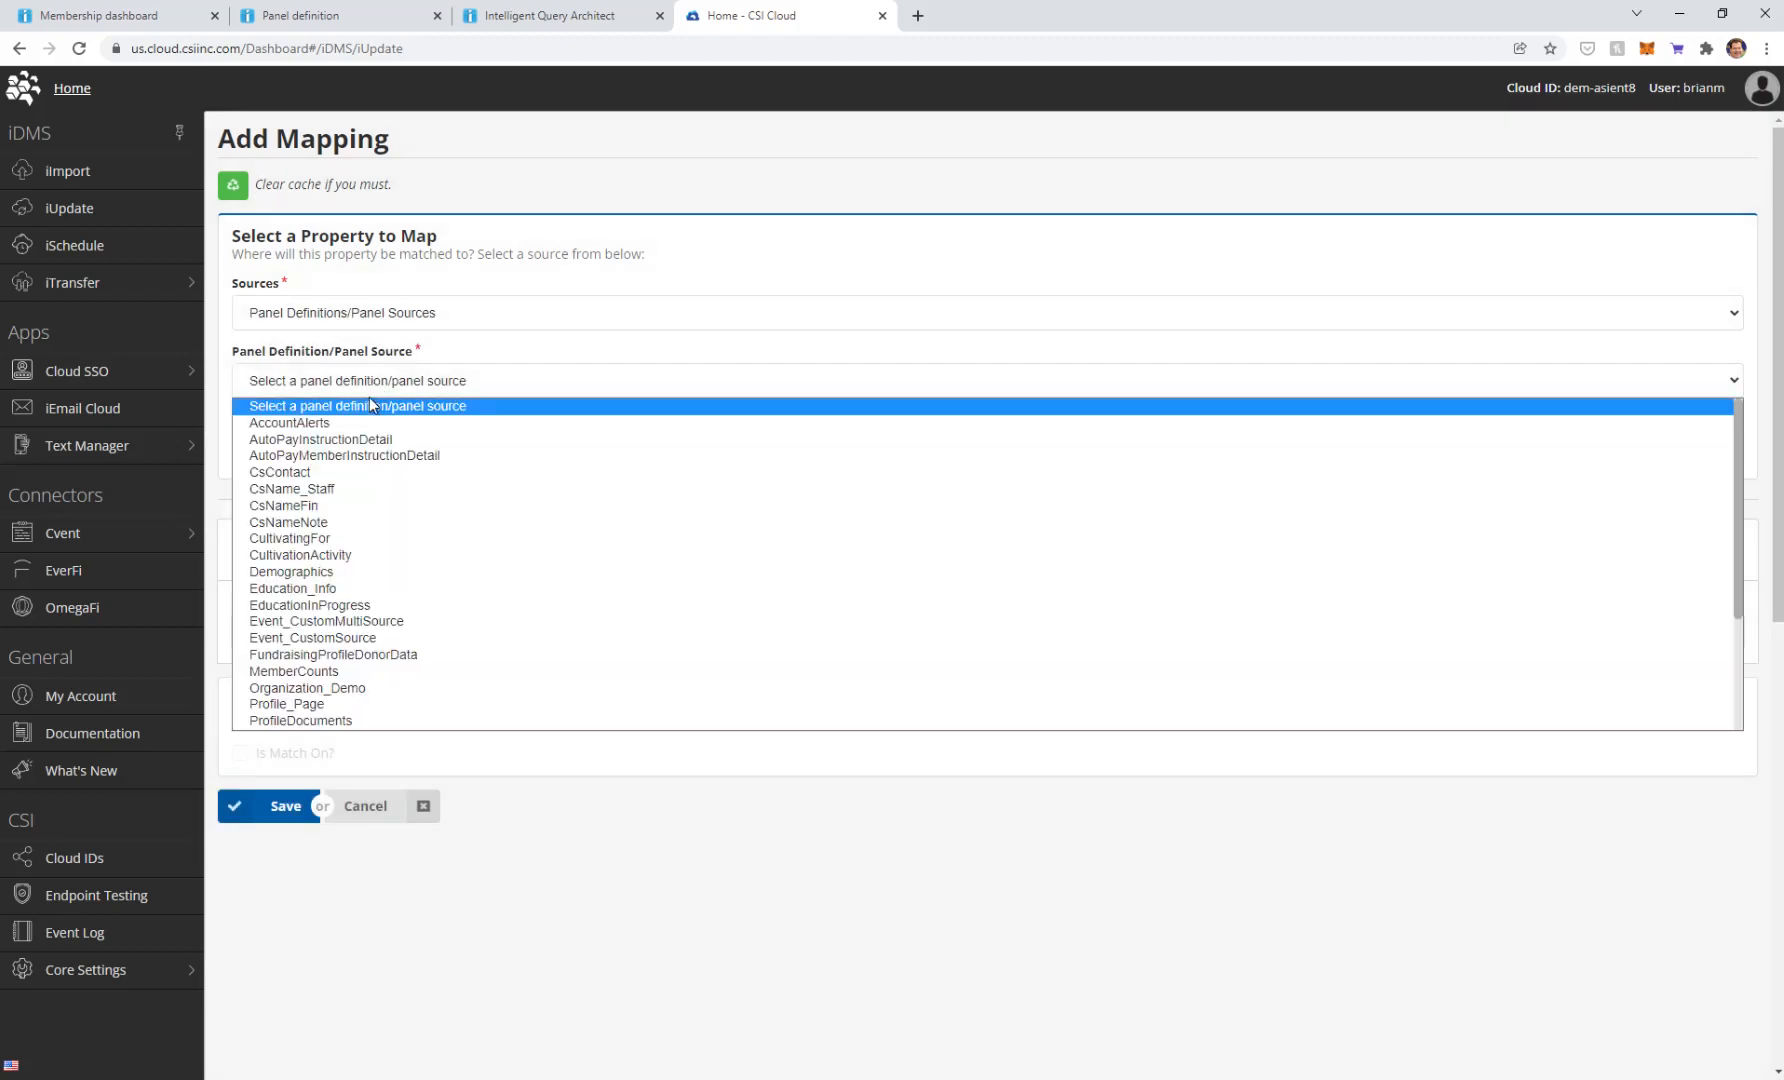
scroll(367, 404, down, 3)
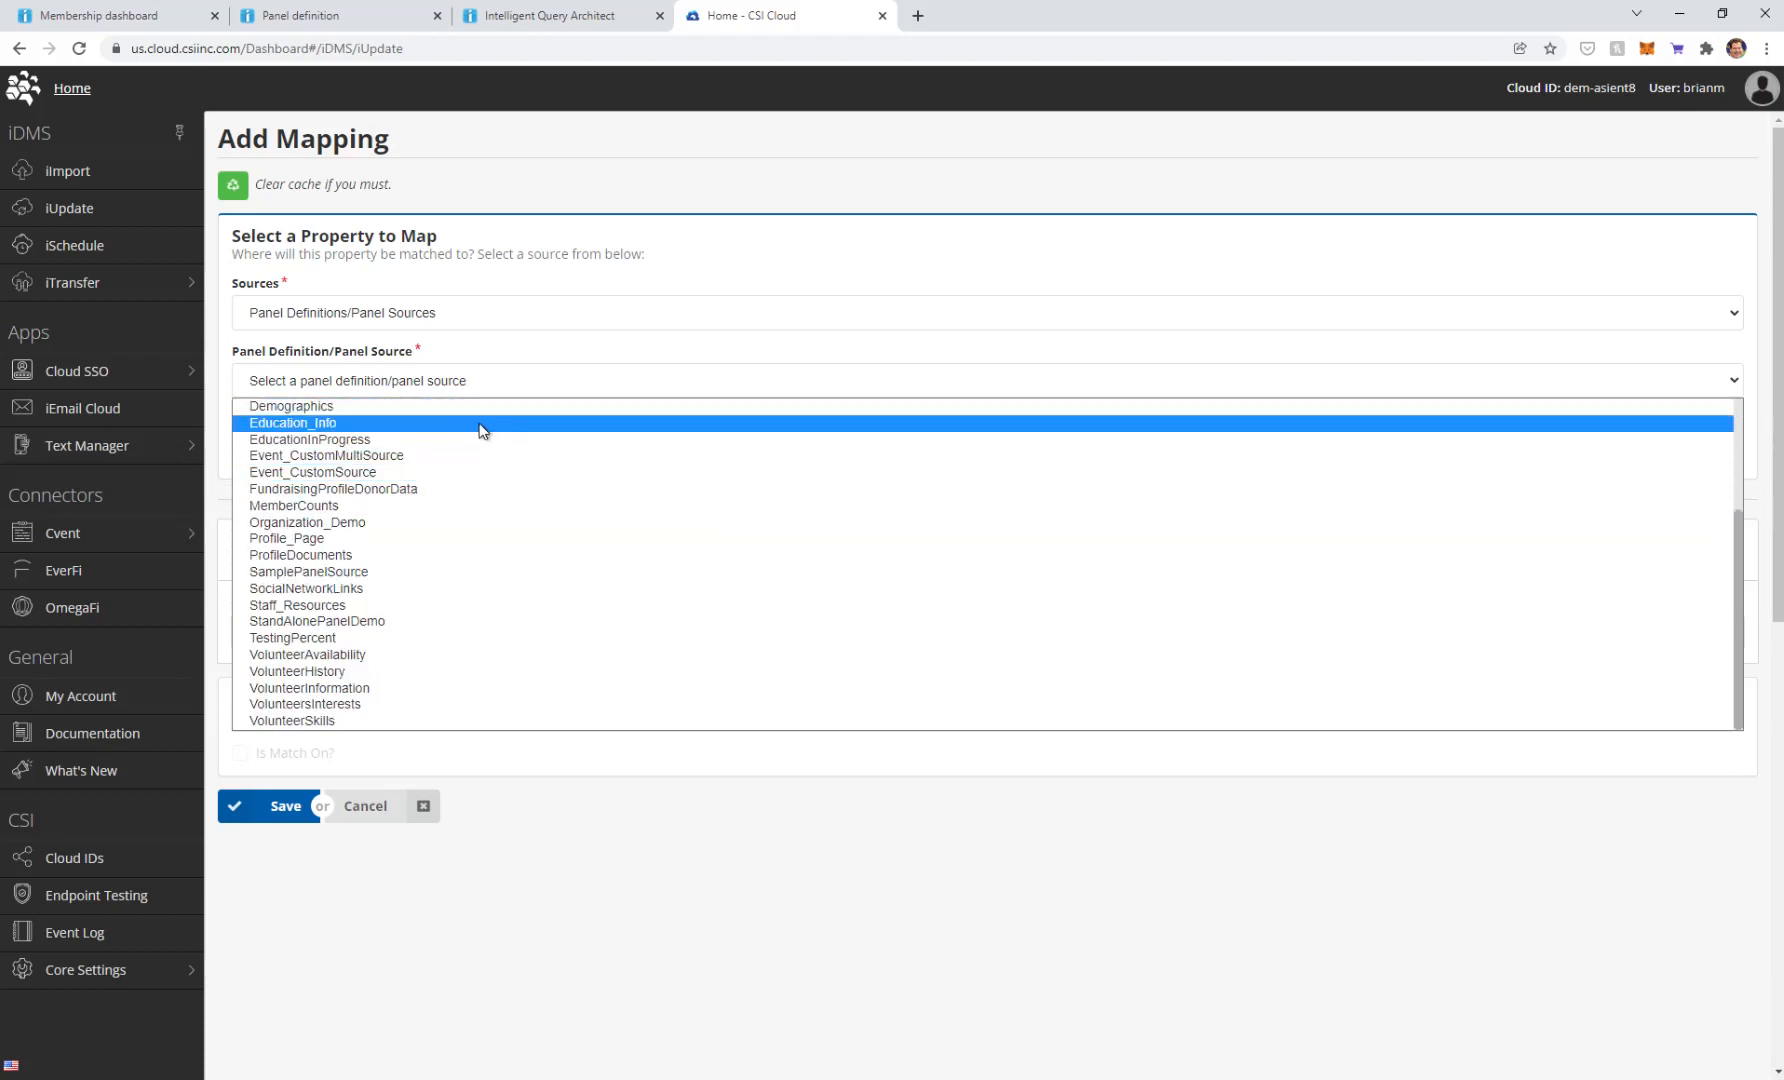
click(390, 506)
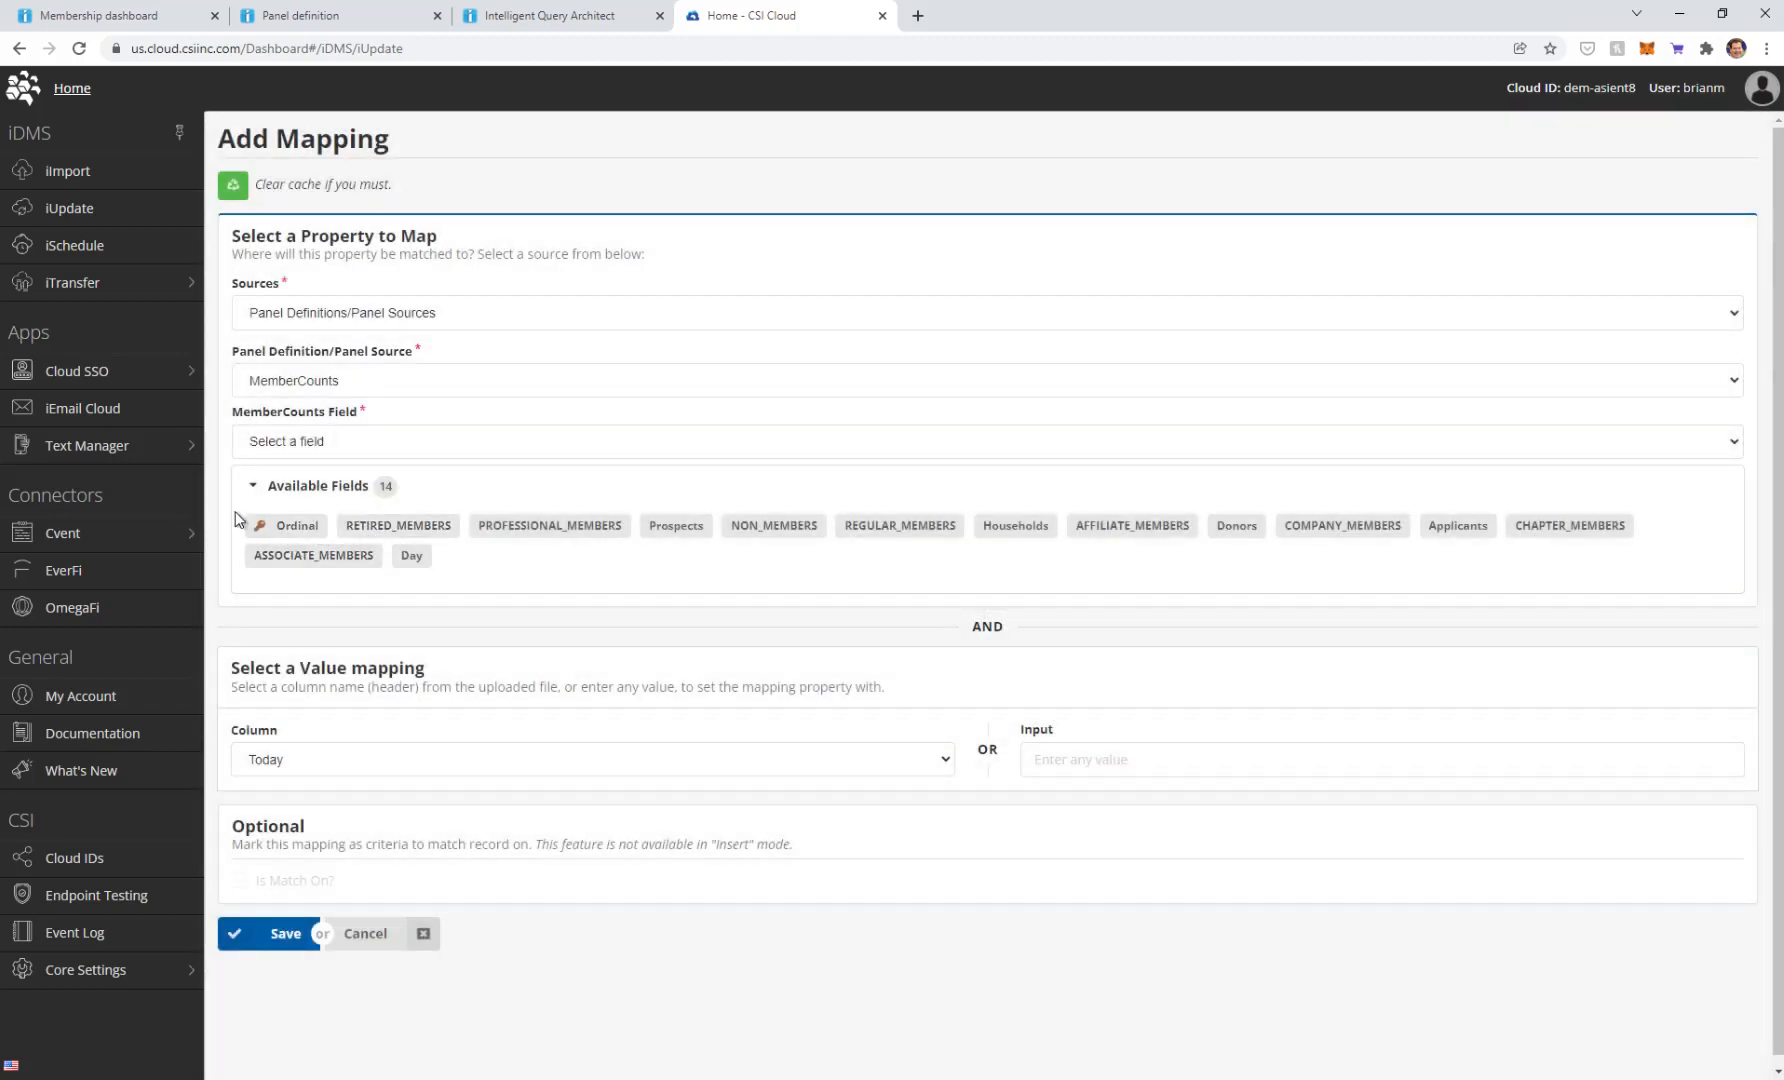
click(411, 557)
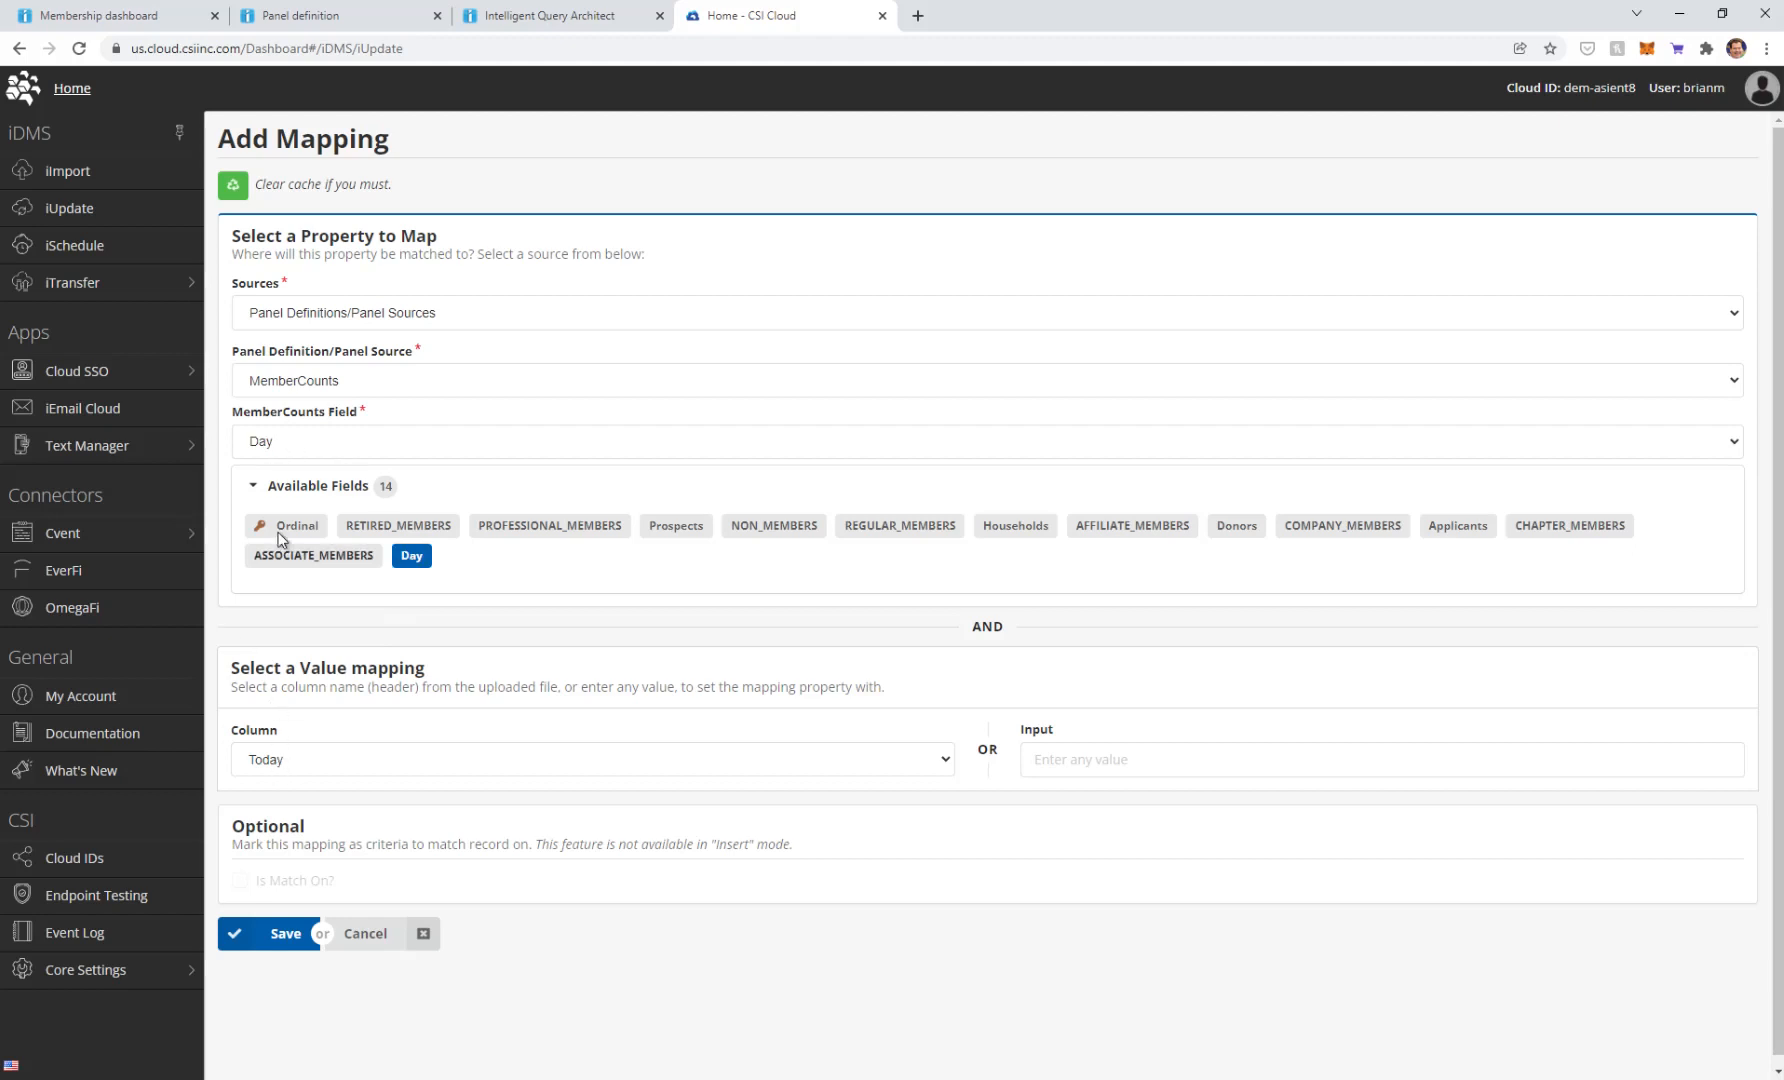
click(249, 936)
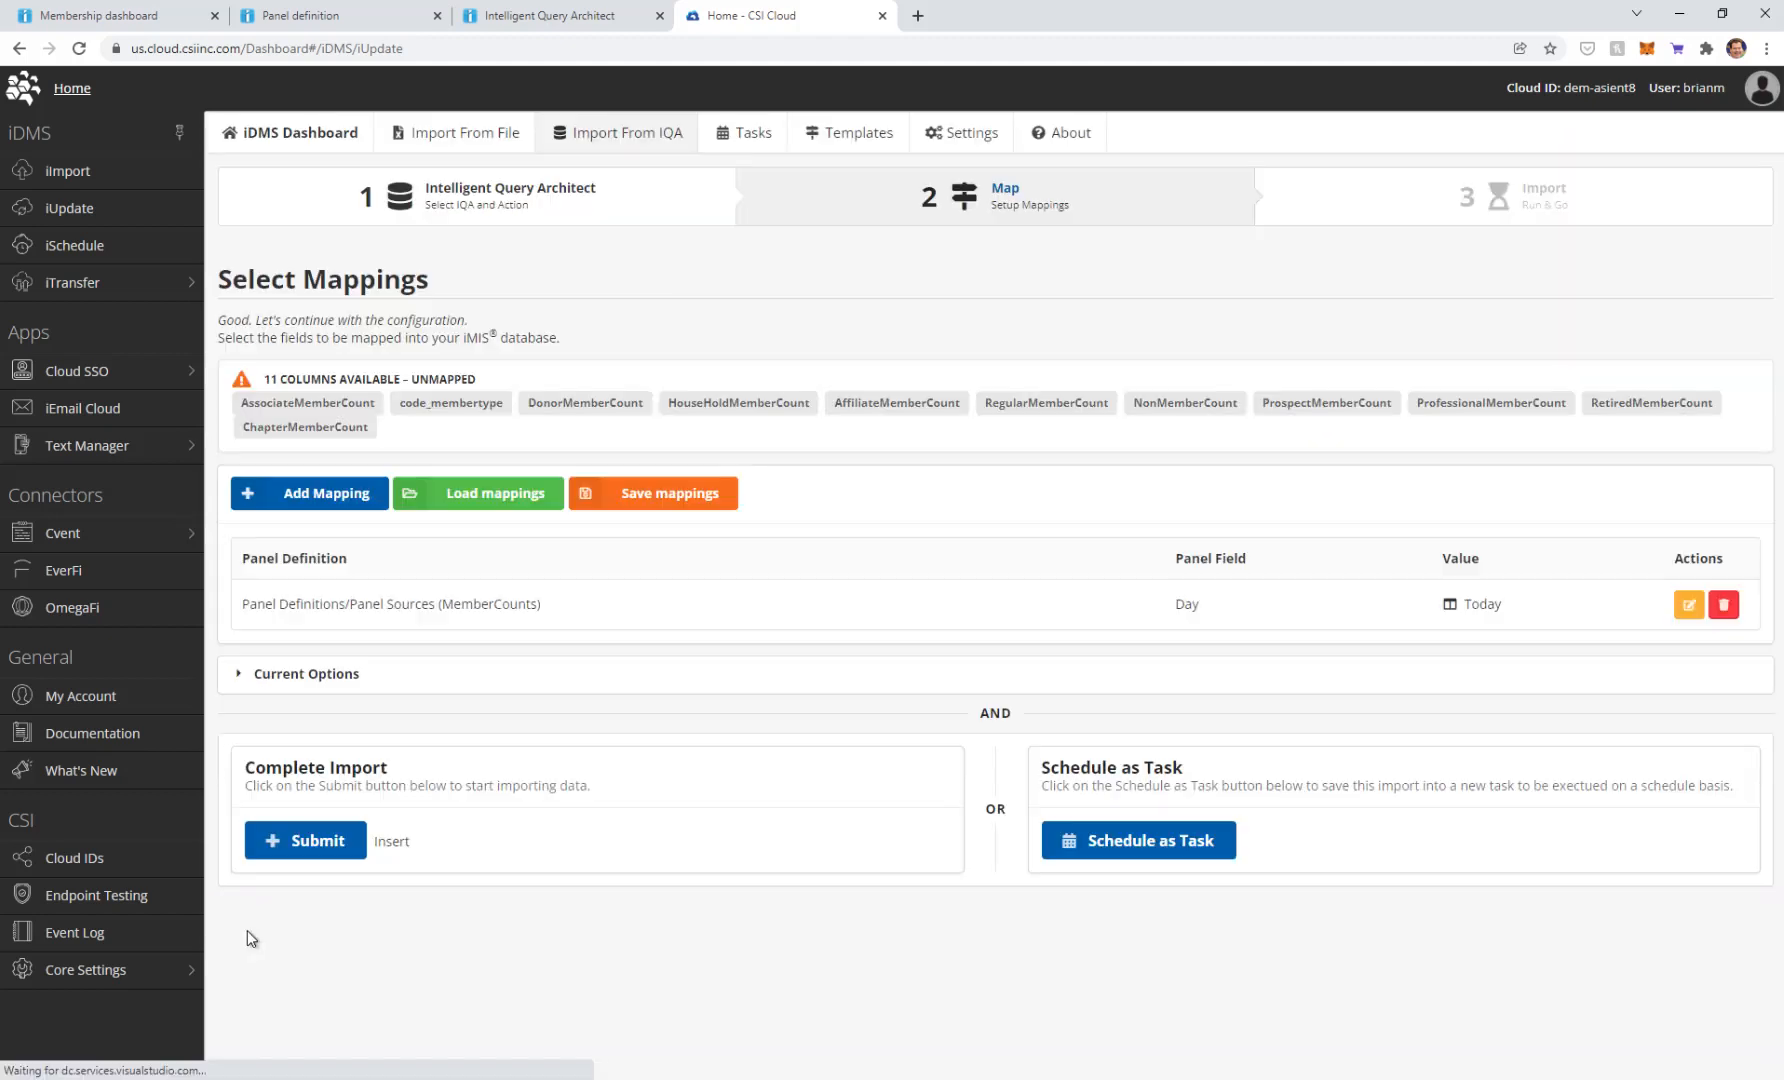
Step: Add a mapping from the AssociateMemberCount column to the ASSOCIATE_MEMBERS field of MemberCounts
click(274, 404)
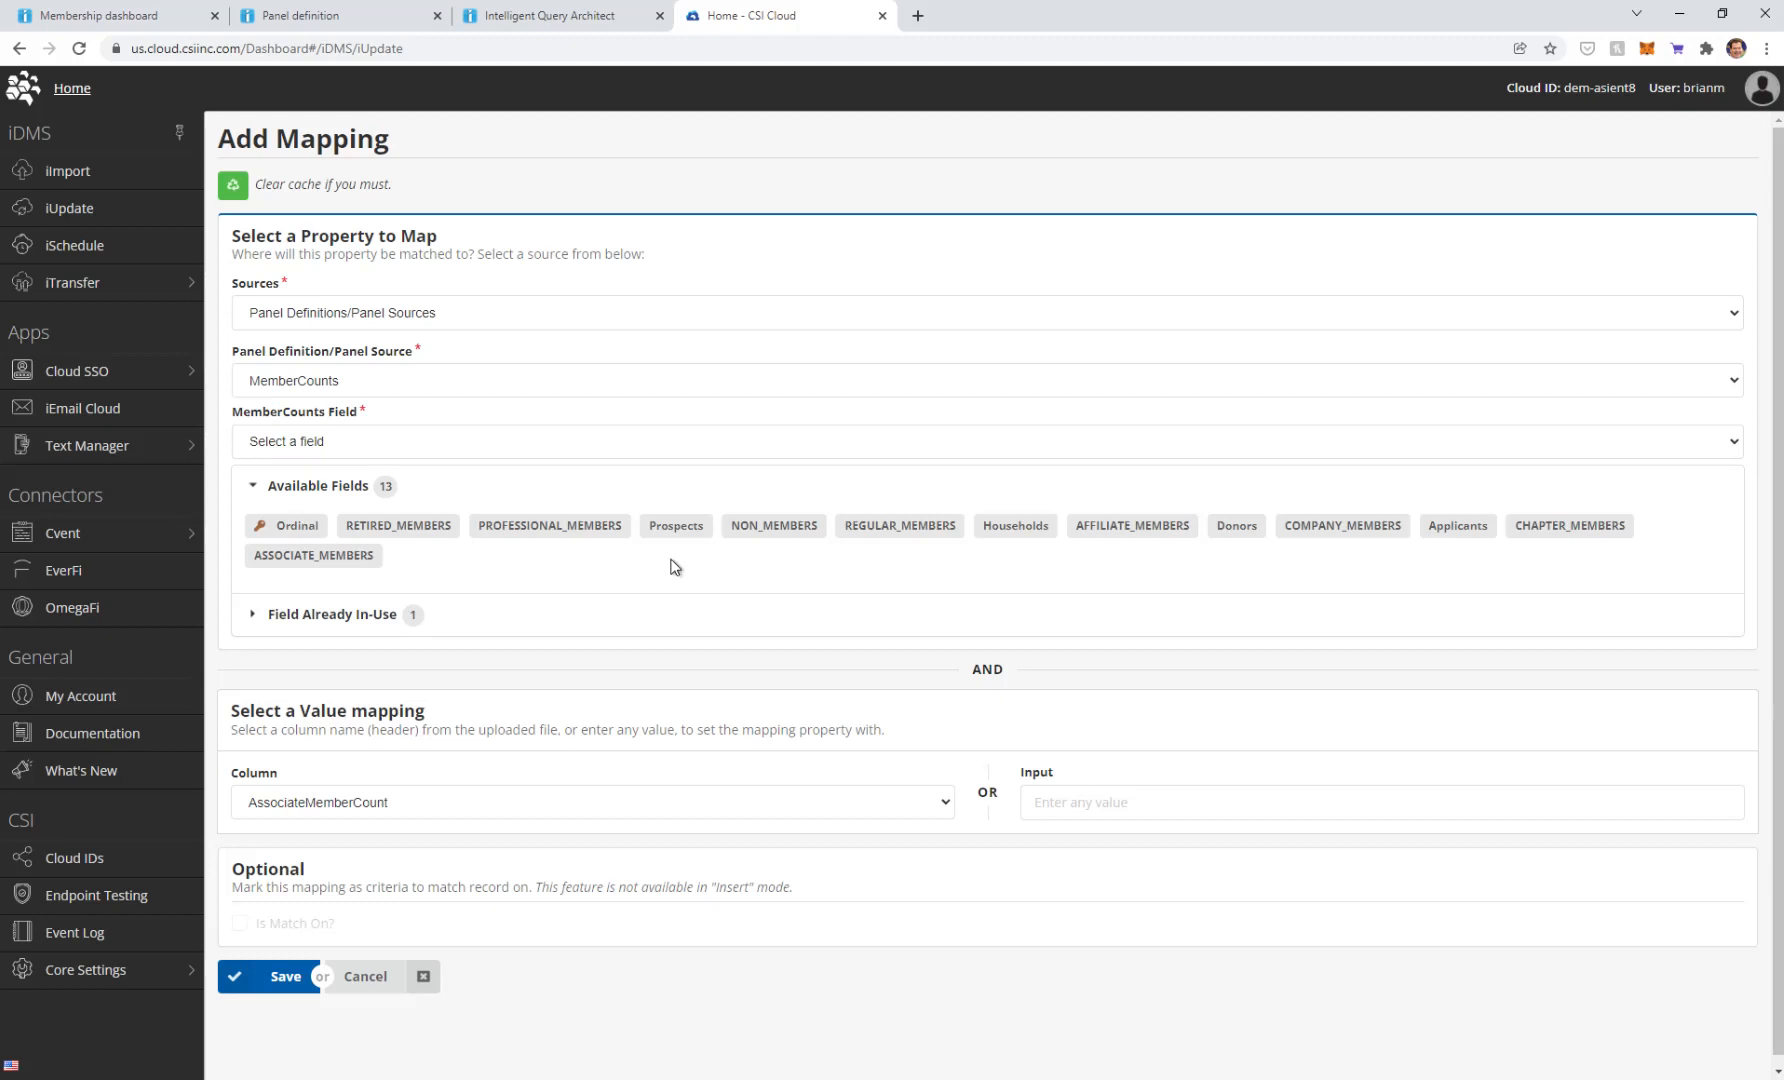
click(328, 565)
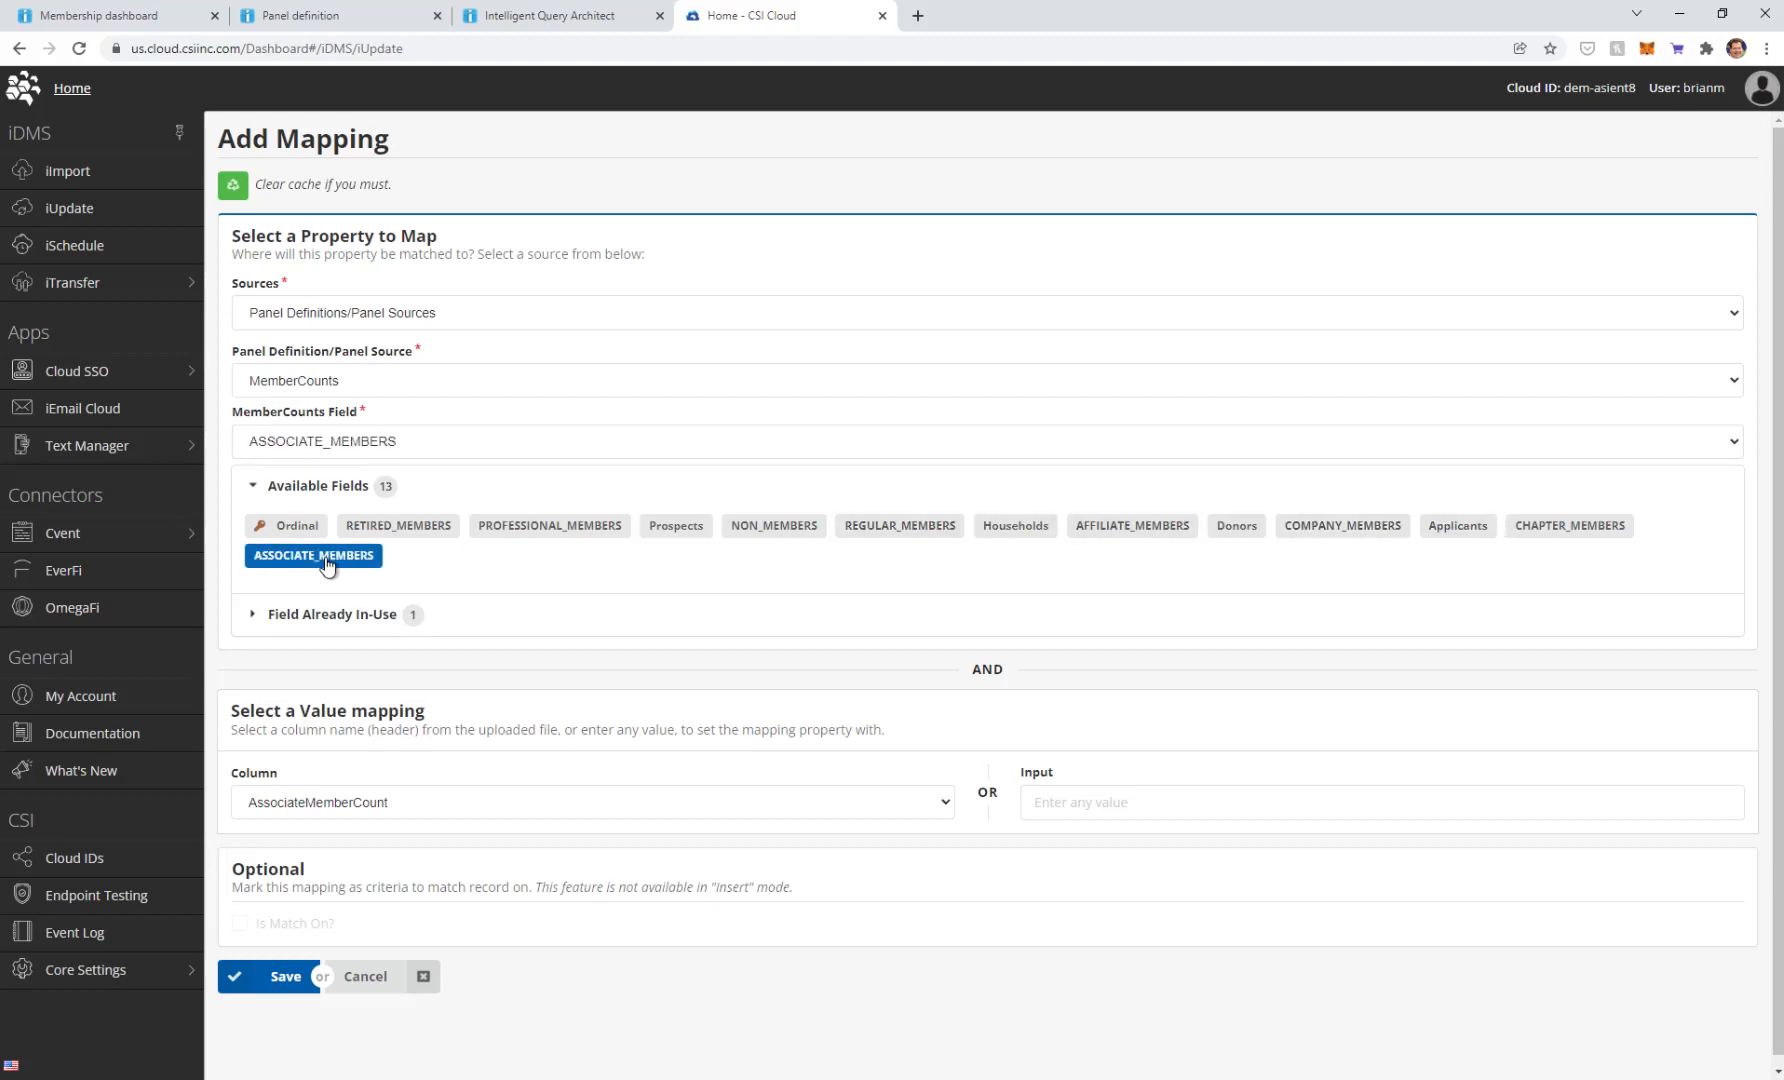
click(275, 979)
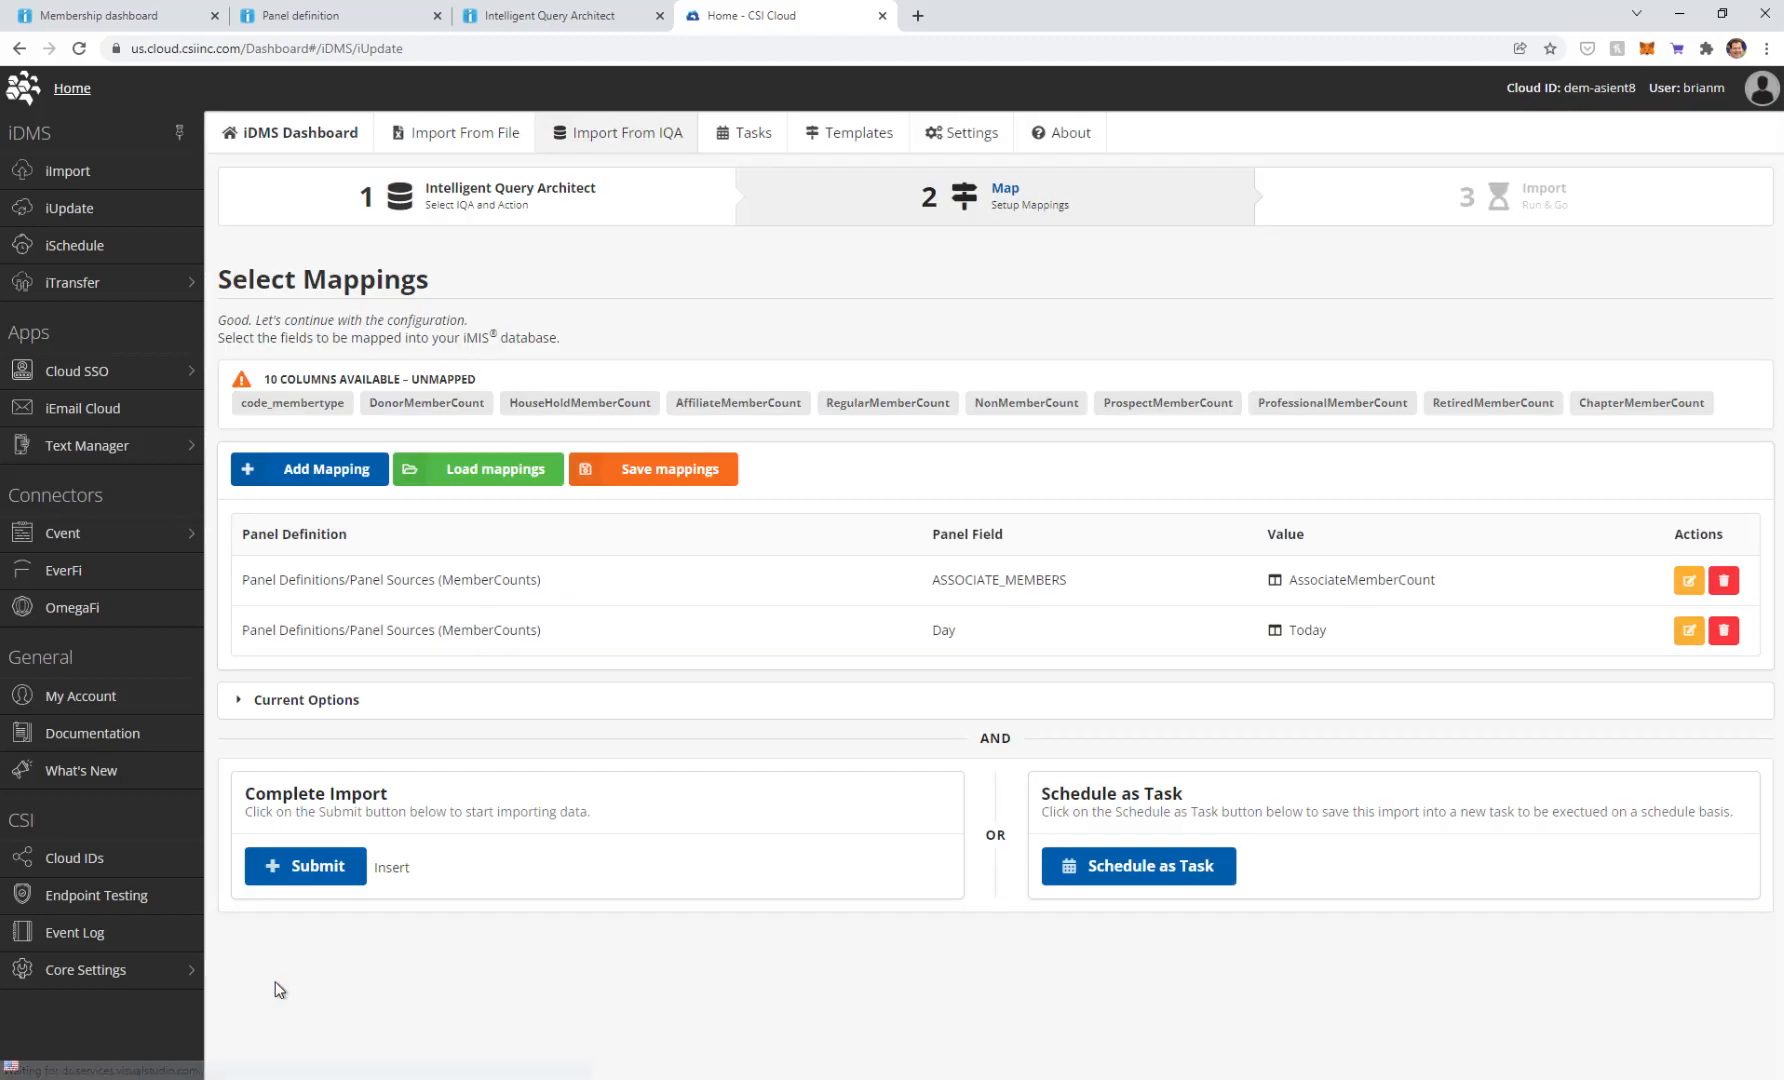
Step: Load the saved "Member Count Update" template mappings into the import and review the full mapping list
click(466, 474)
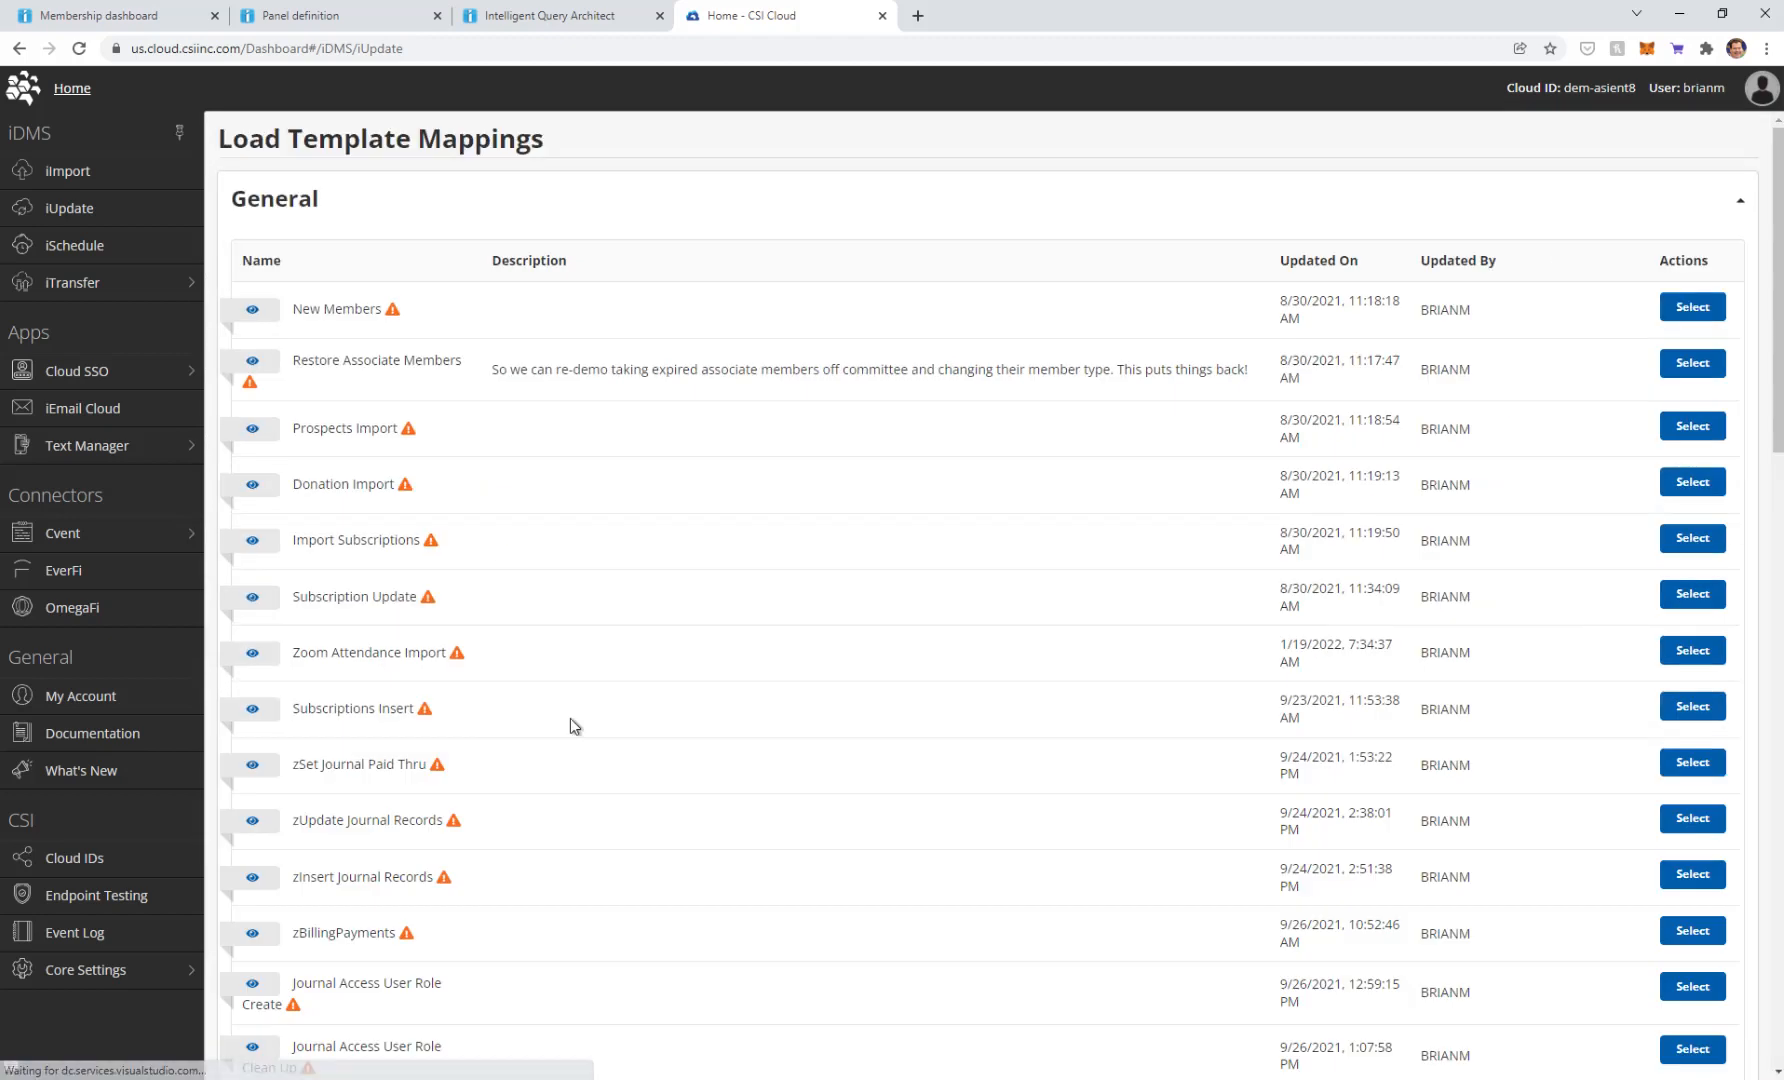
scroll(601, 761, down, 10)
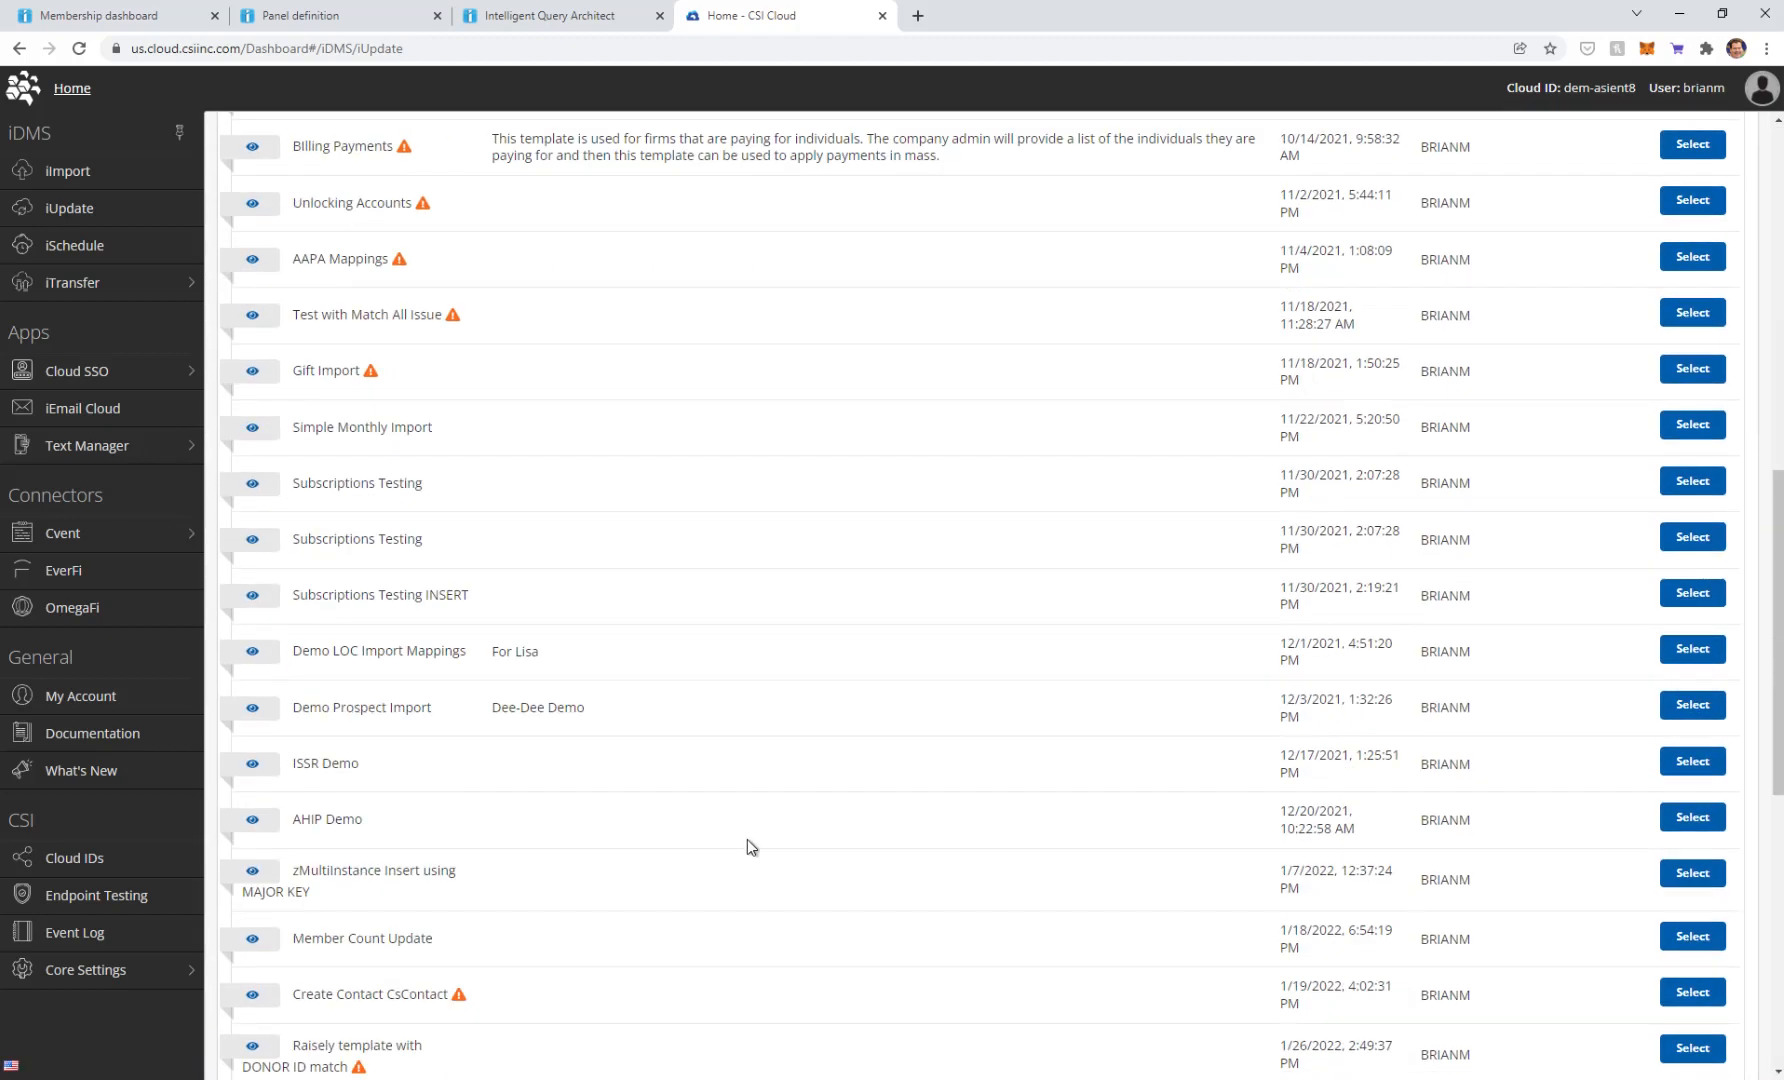
scroll(747, 839, down, 2)
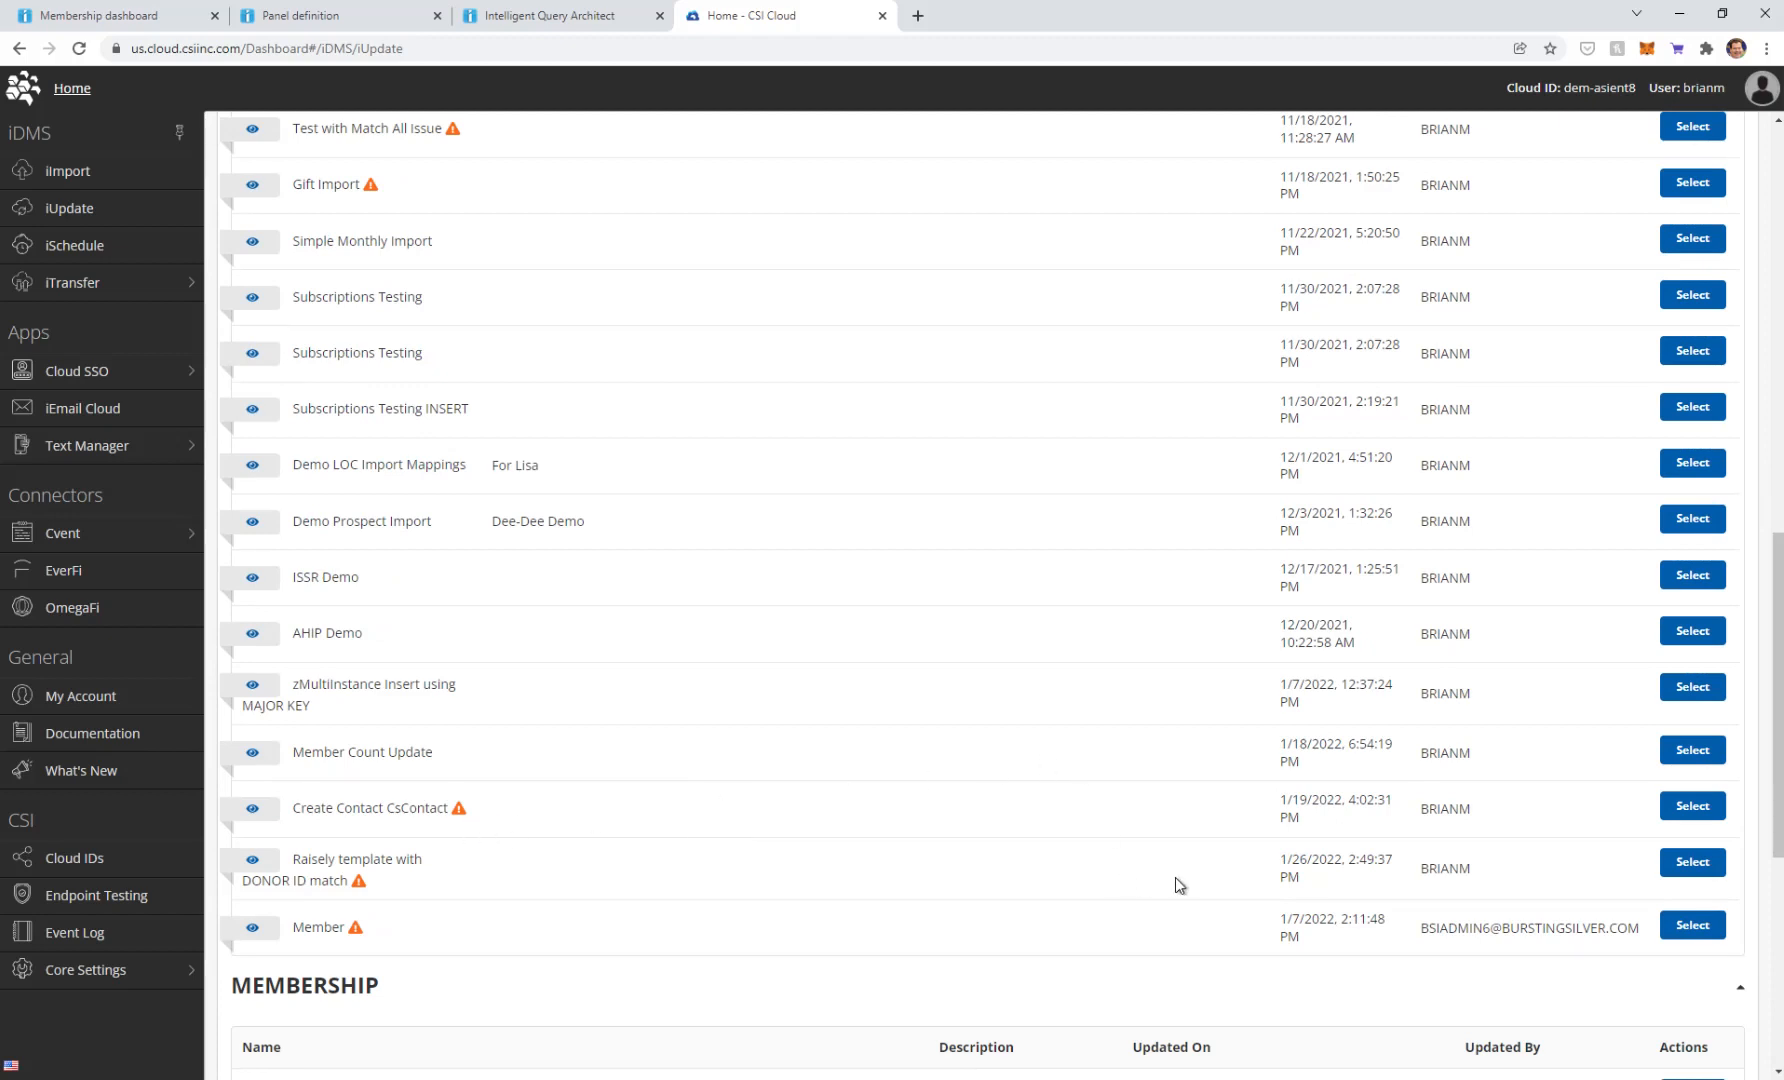
click(1675, 755)
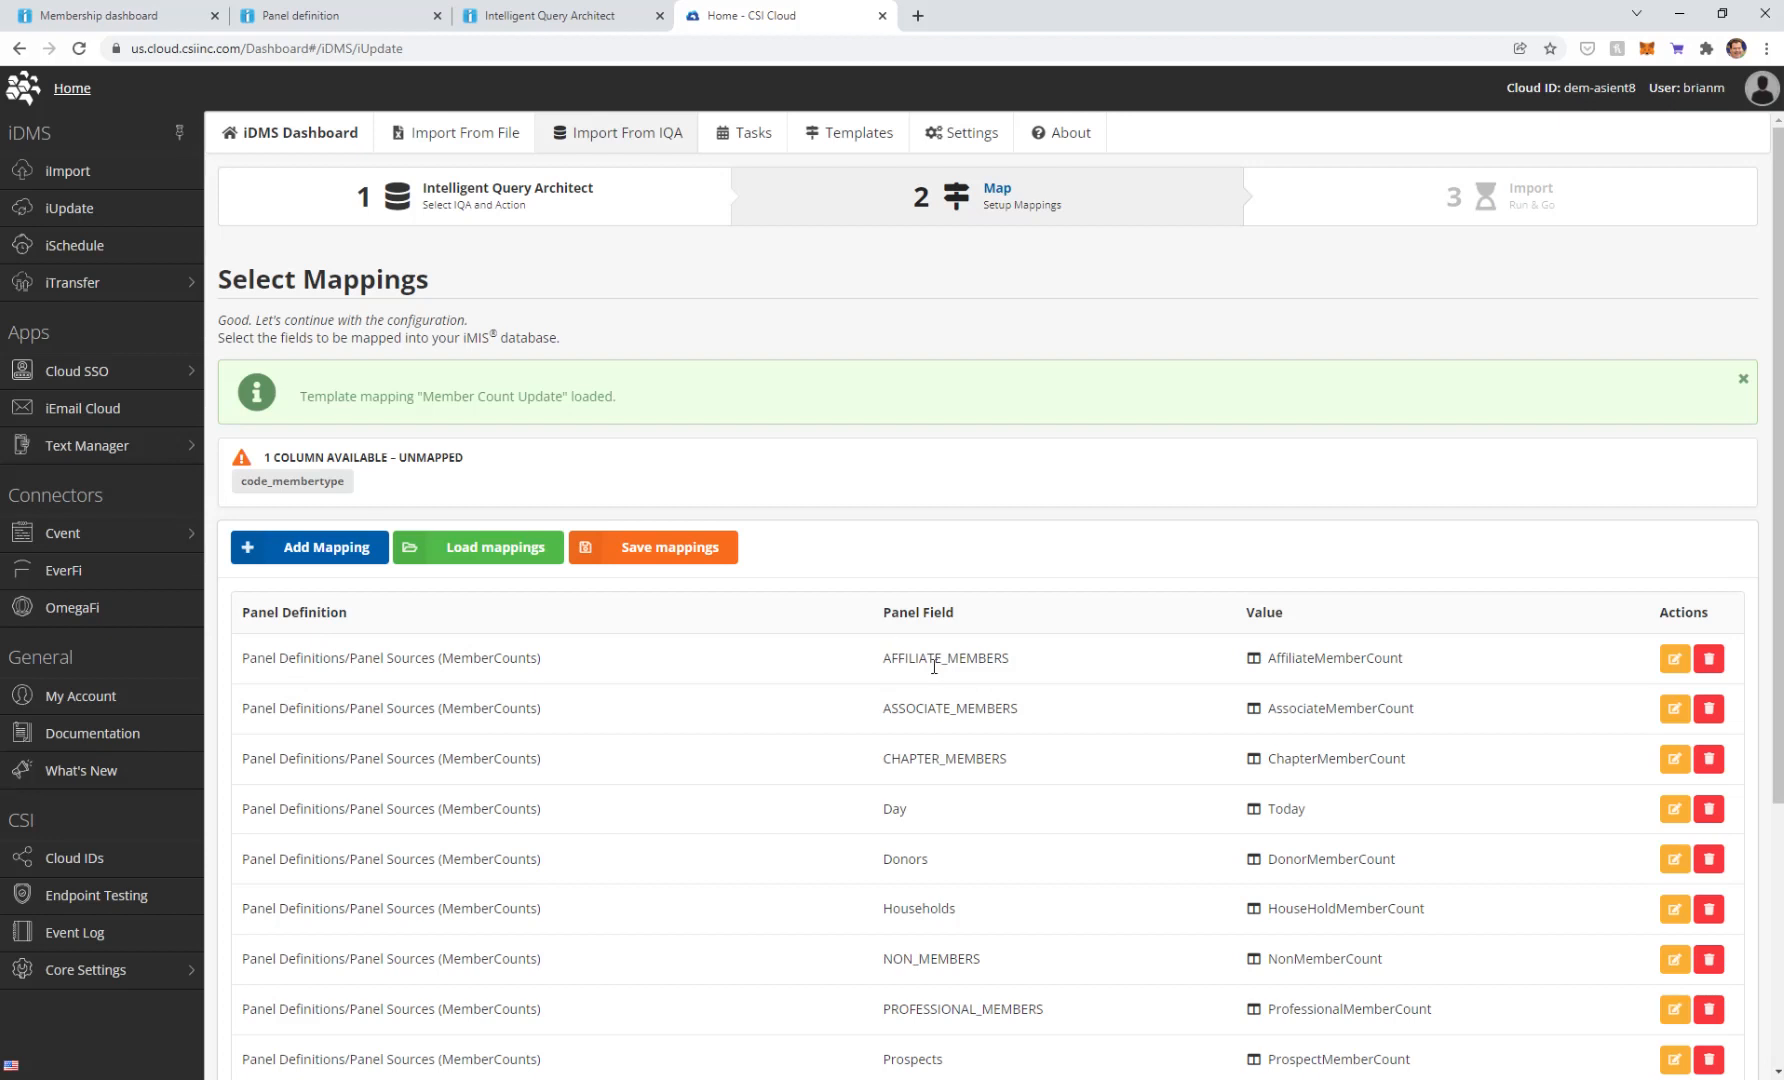
scroll(1397, 676, down, 4)
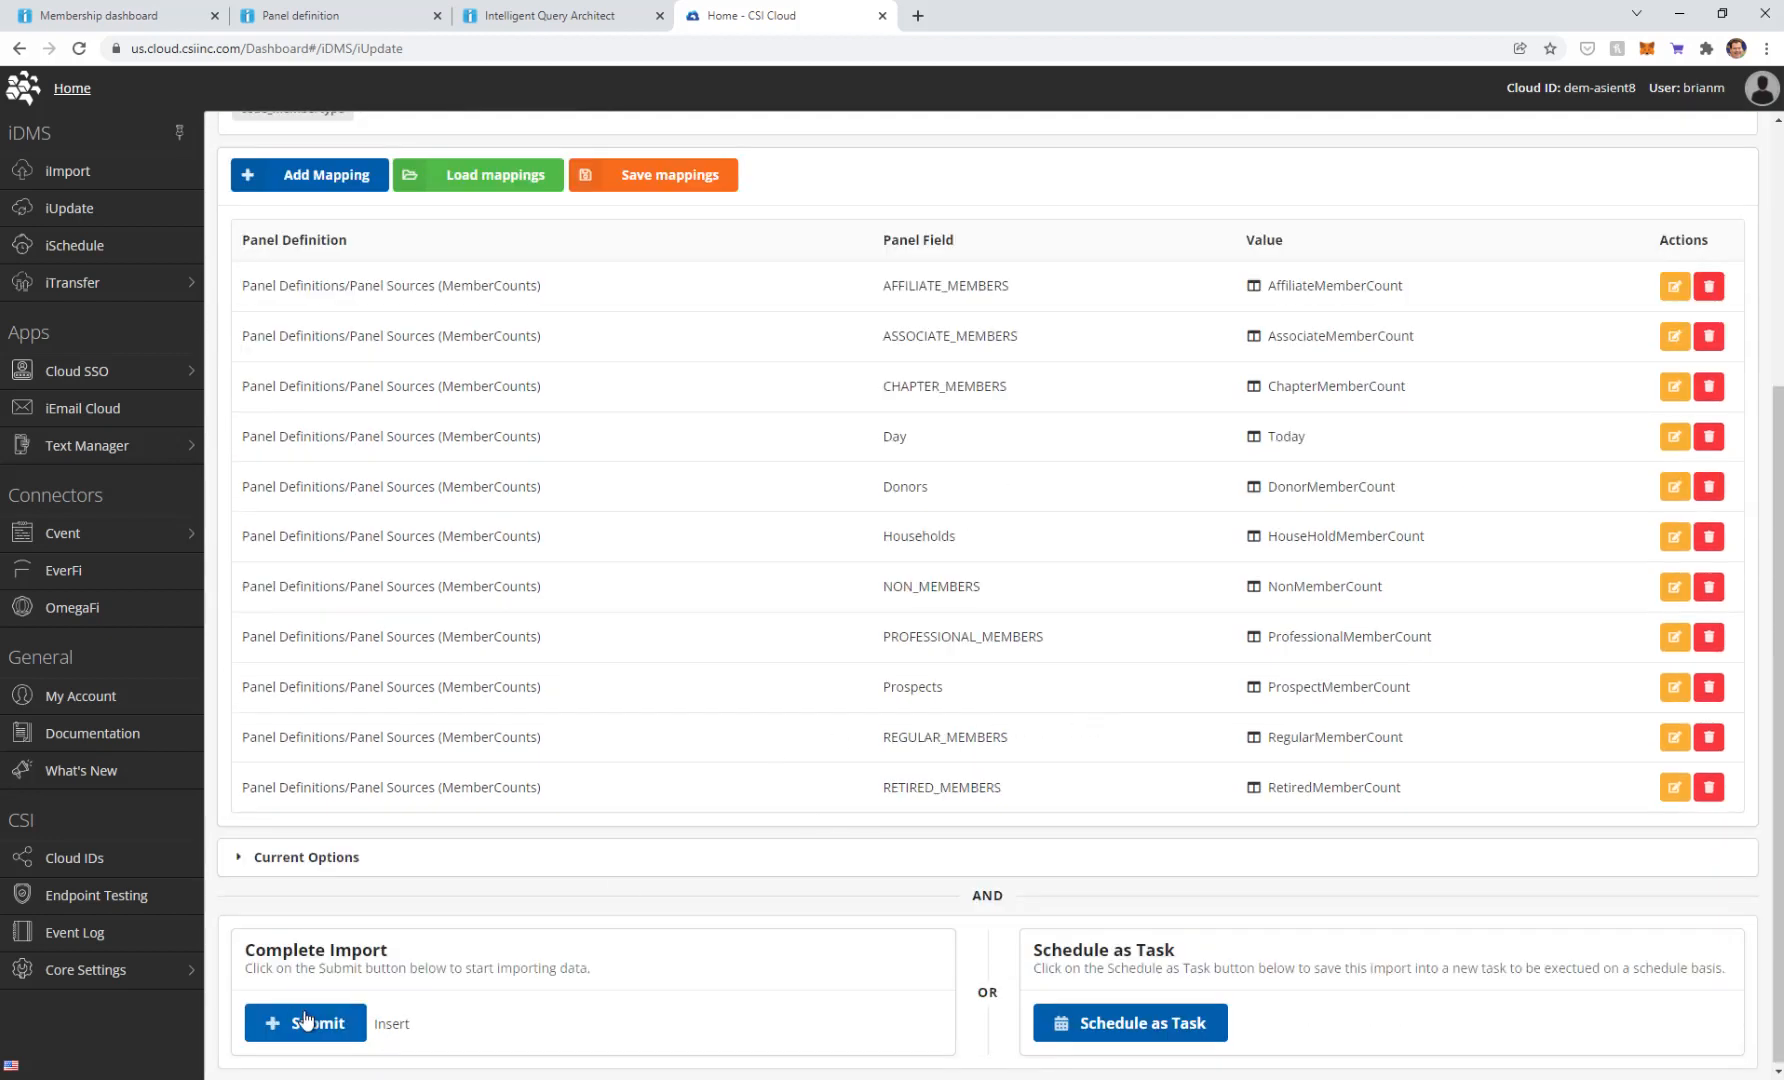
Step: View the form for scheduling the import as a task, then leave it and examine the existing tasks in iSchedule
click(1172, 1035)
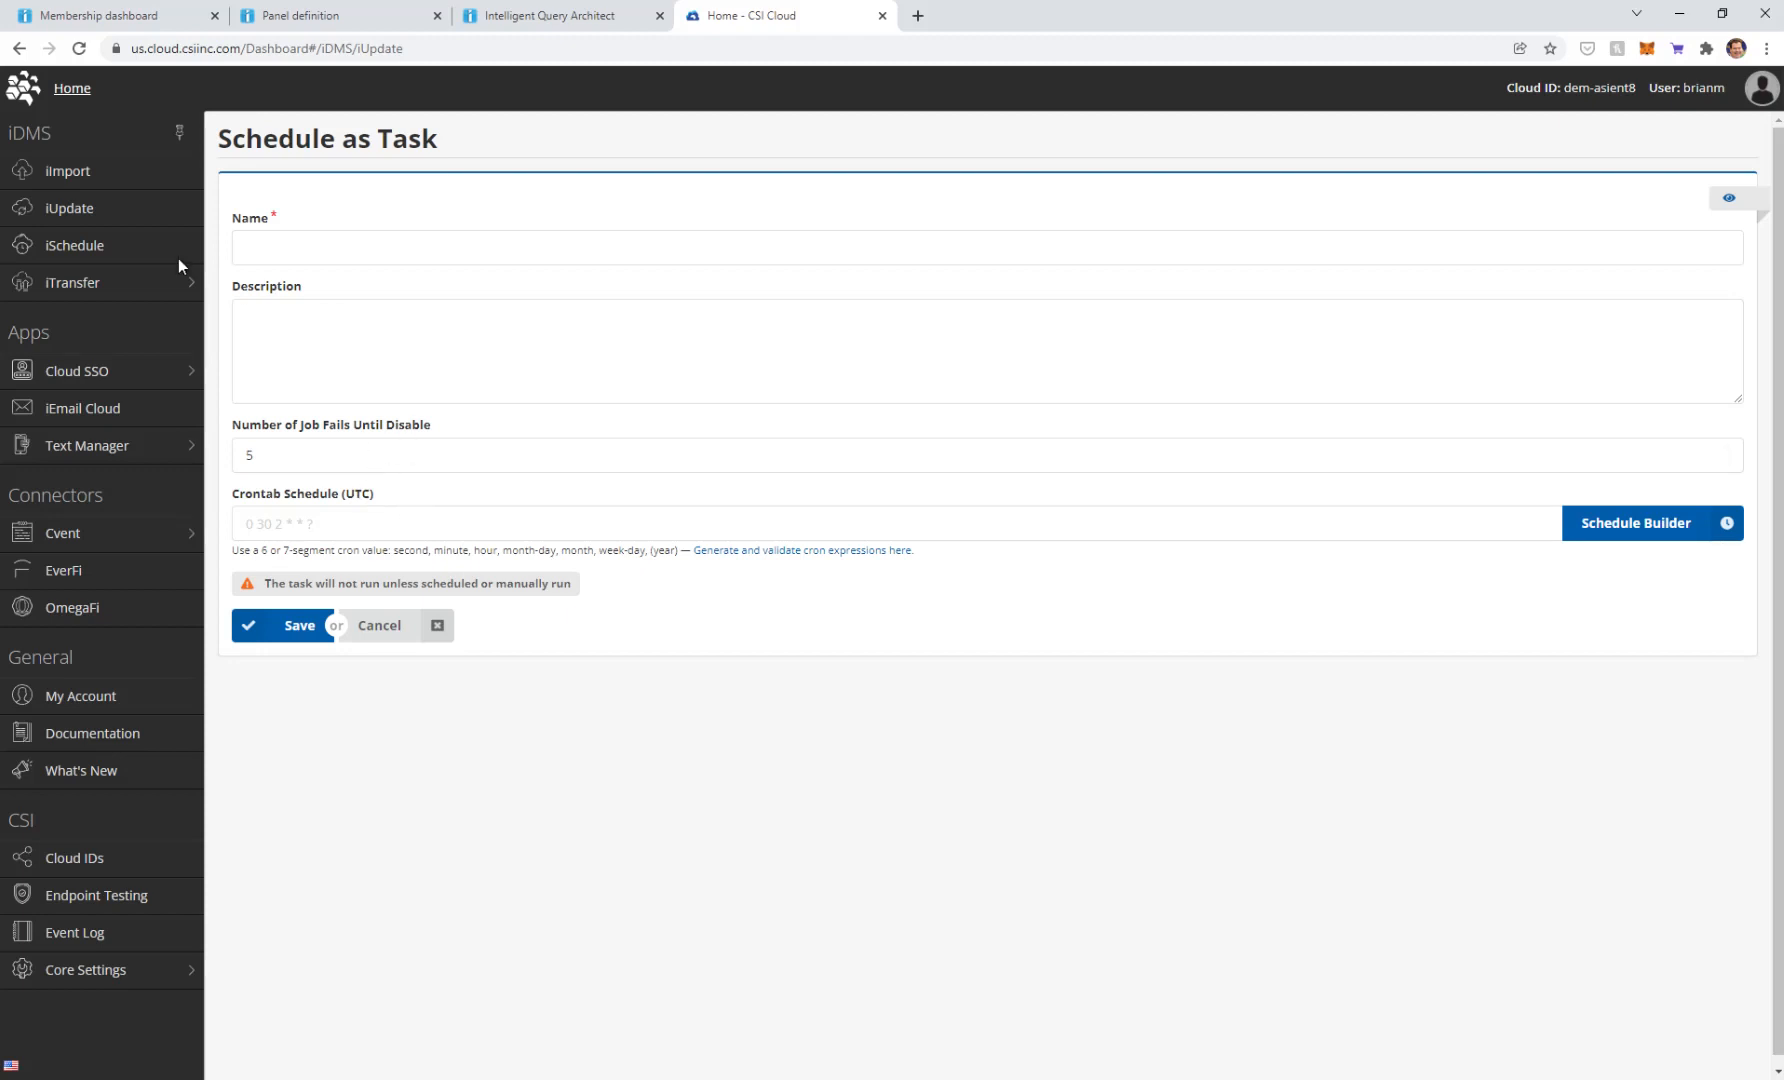
click(55, 247)
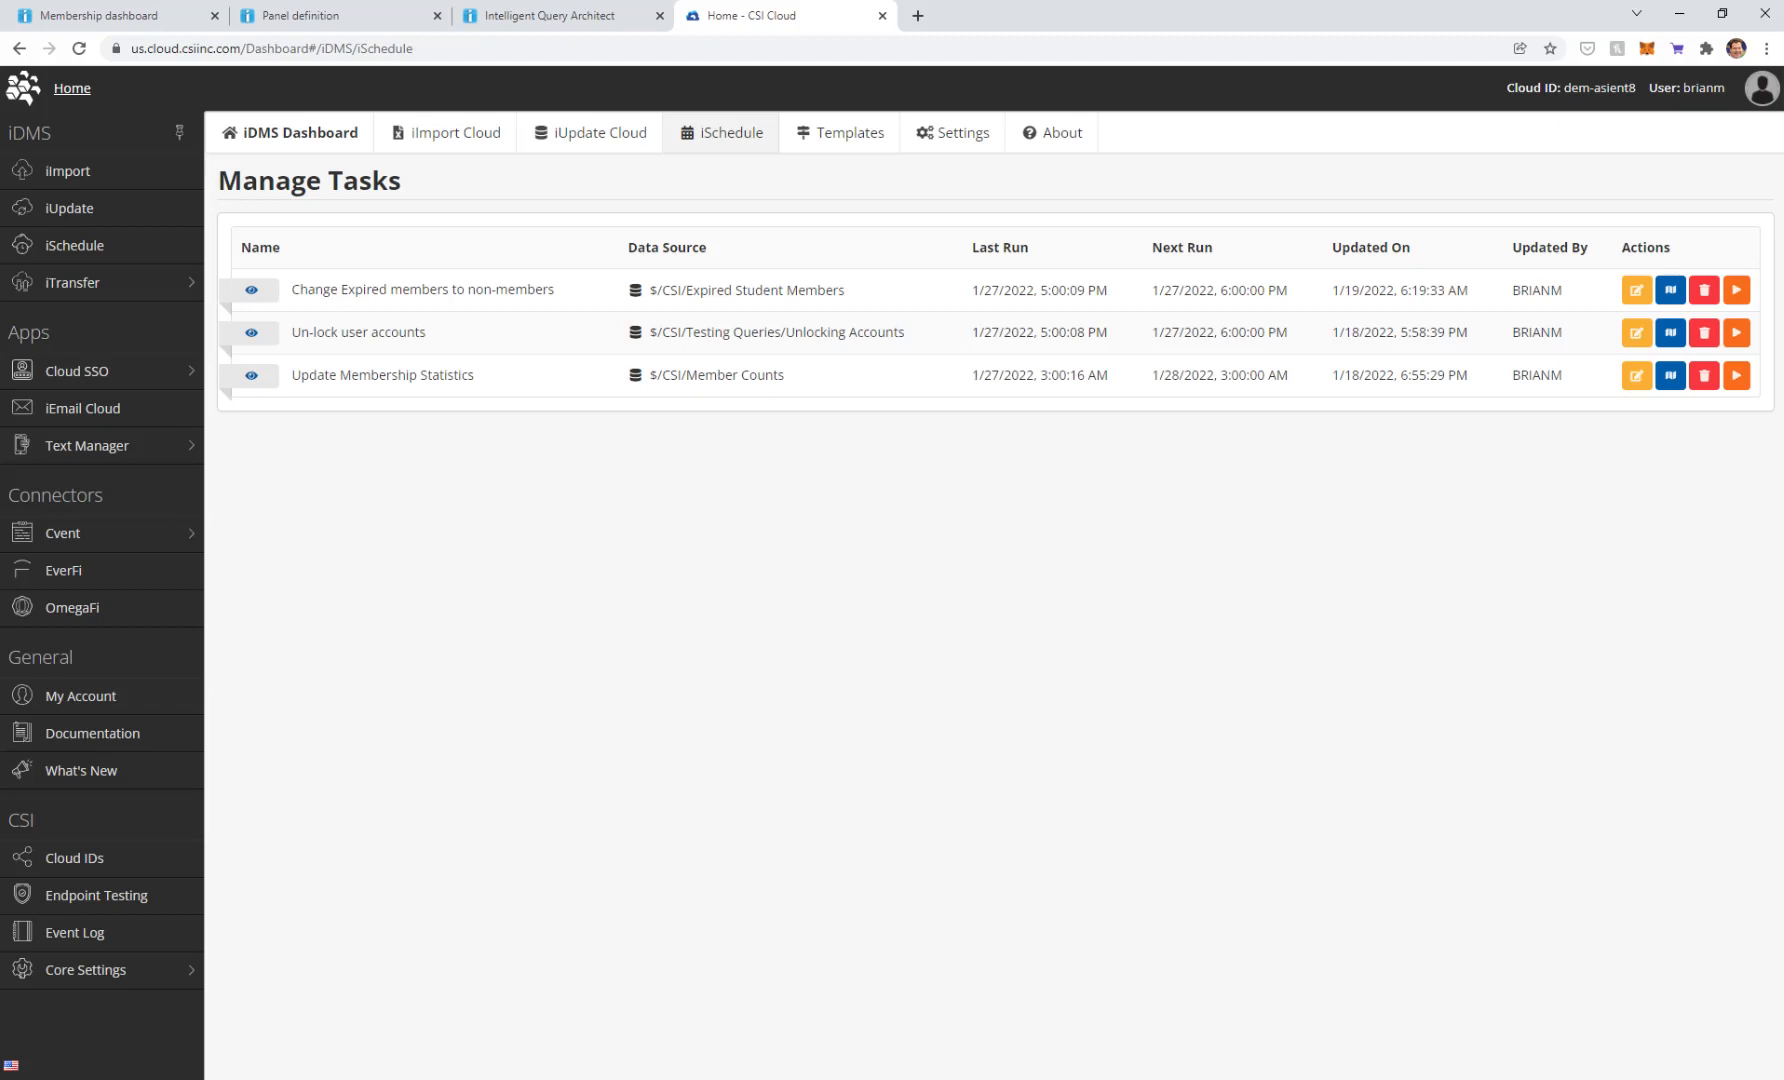
Step: Switch to the iMIS Membership dashboard and review the member charts and the Member Counts By Day table
click(80, 18)
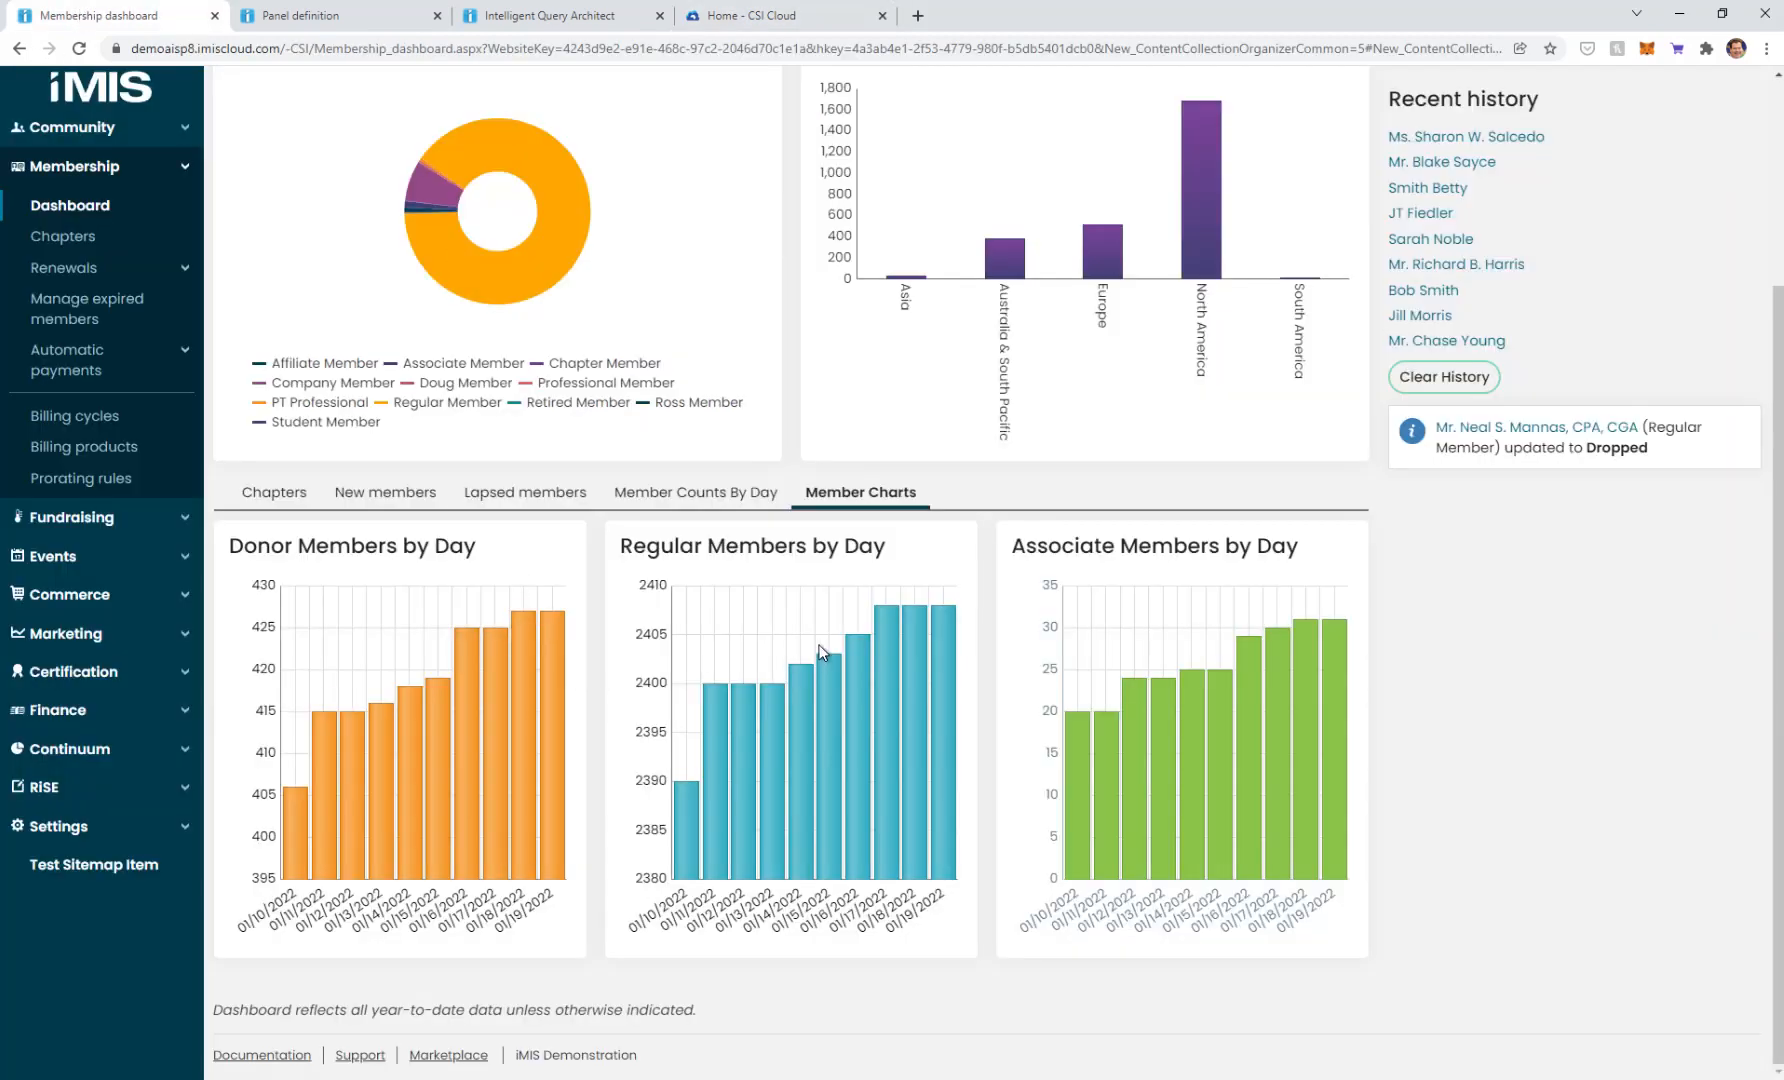
click(662, 495)
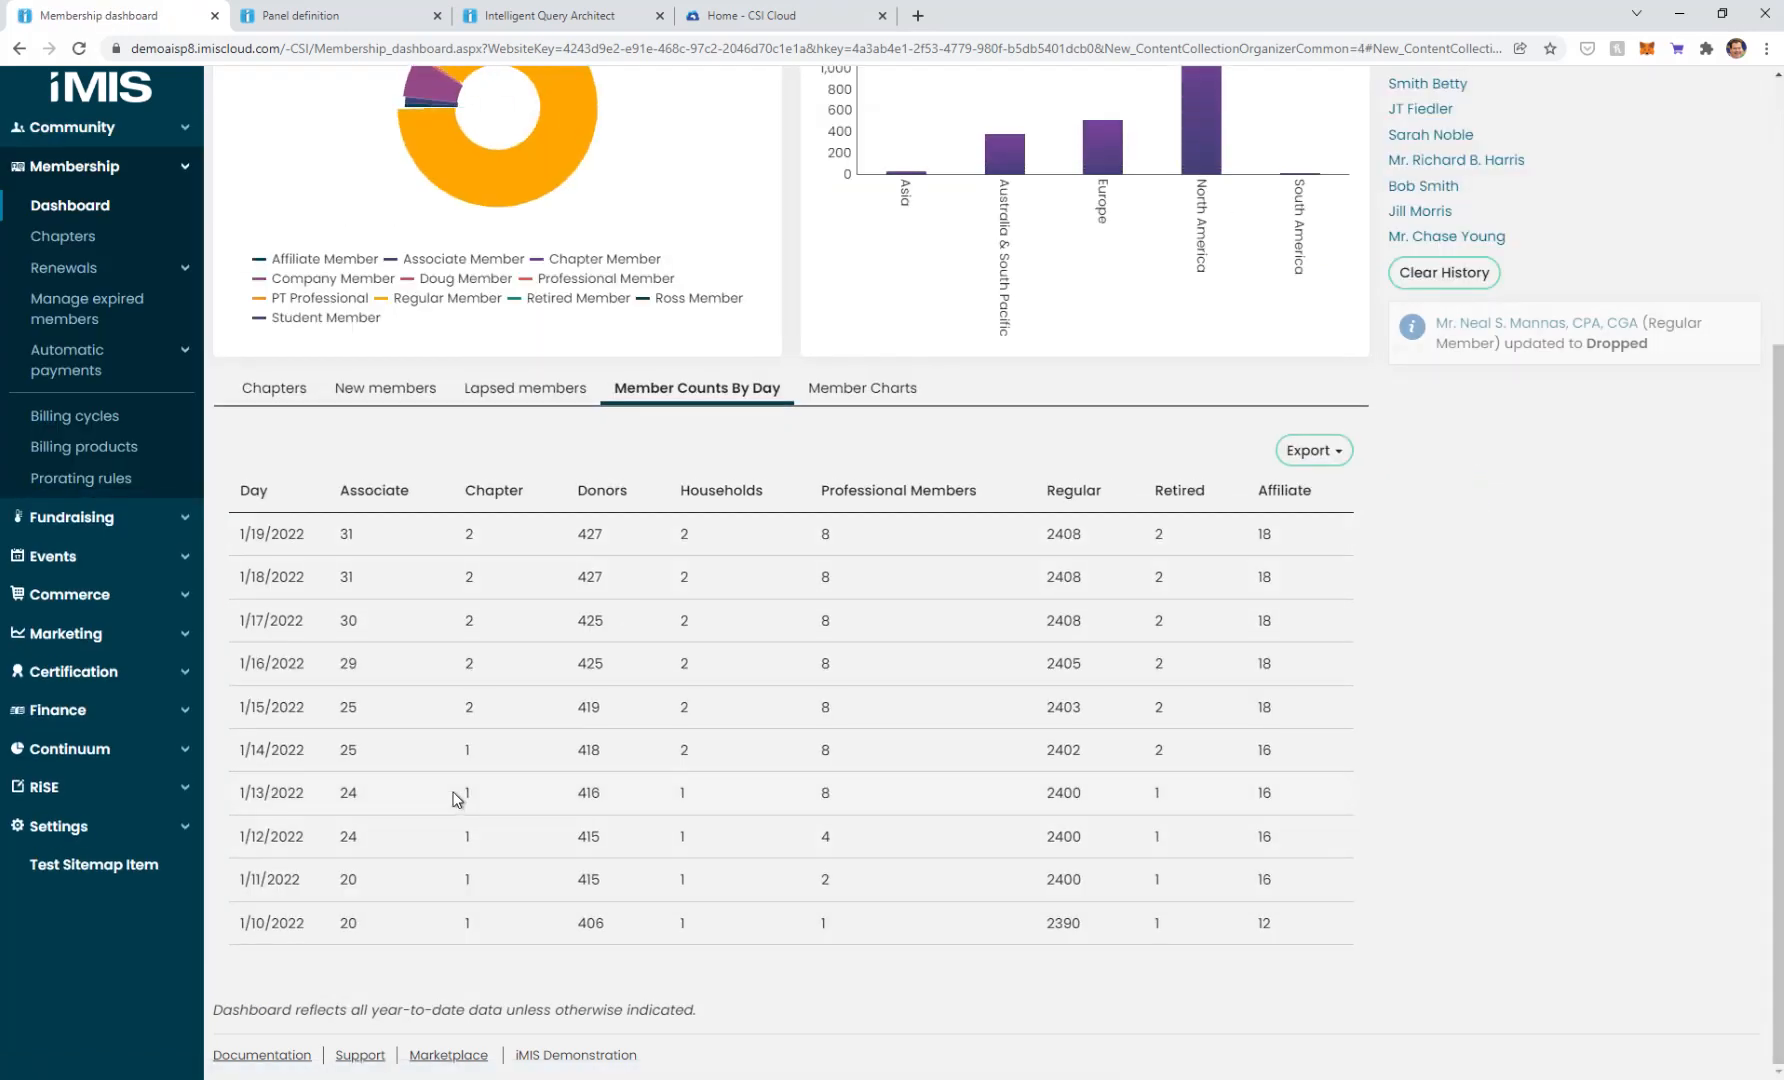
scroll(455, 798, down, 1)
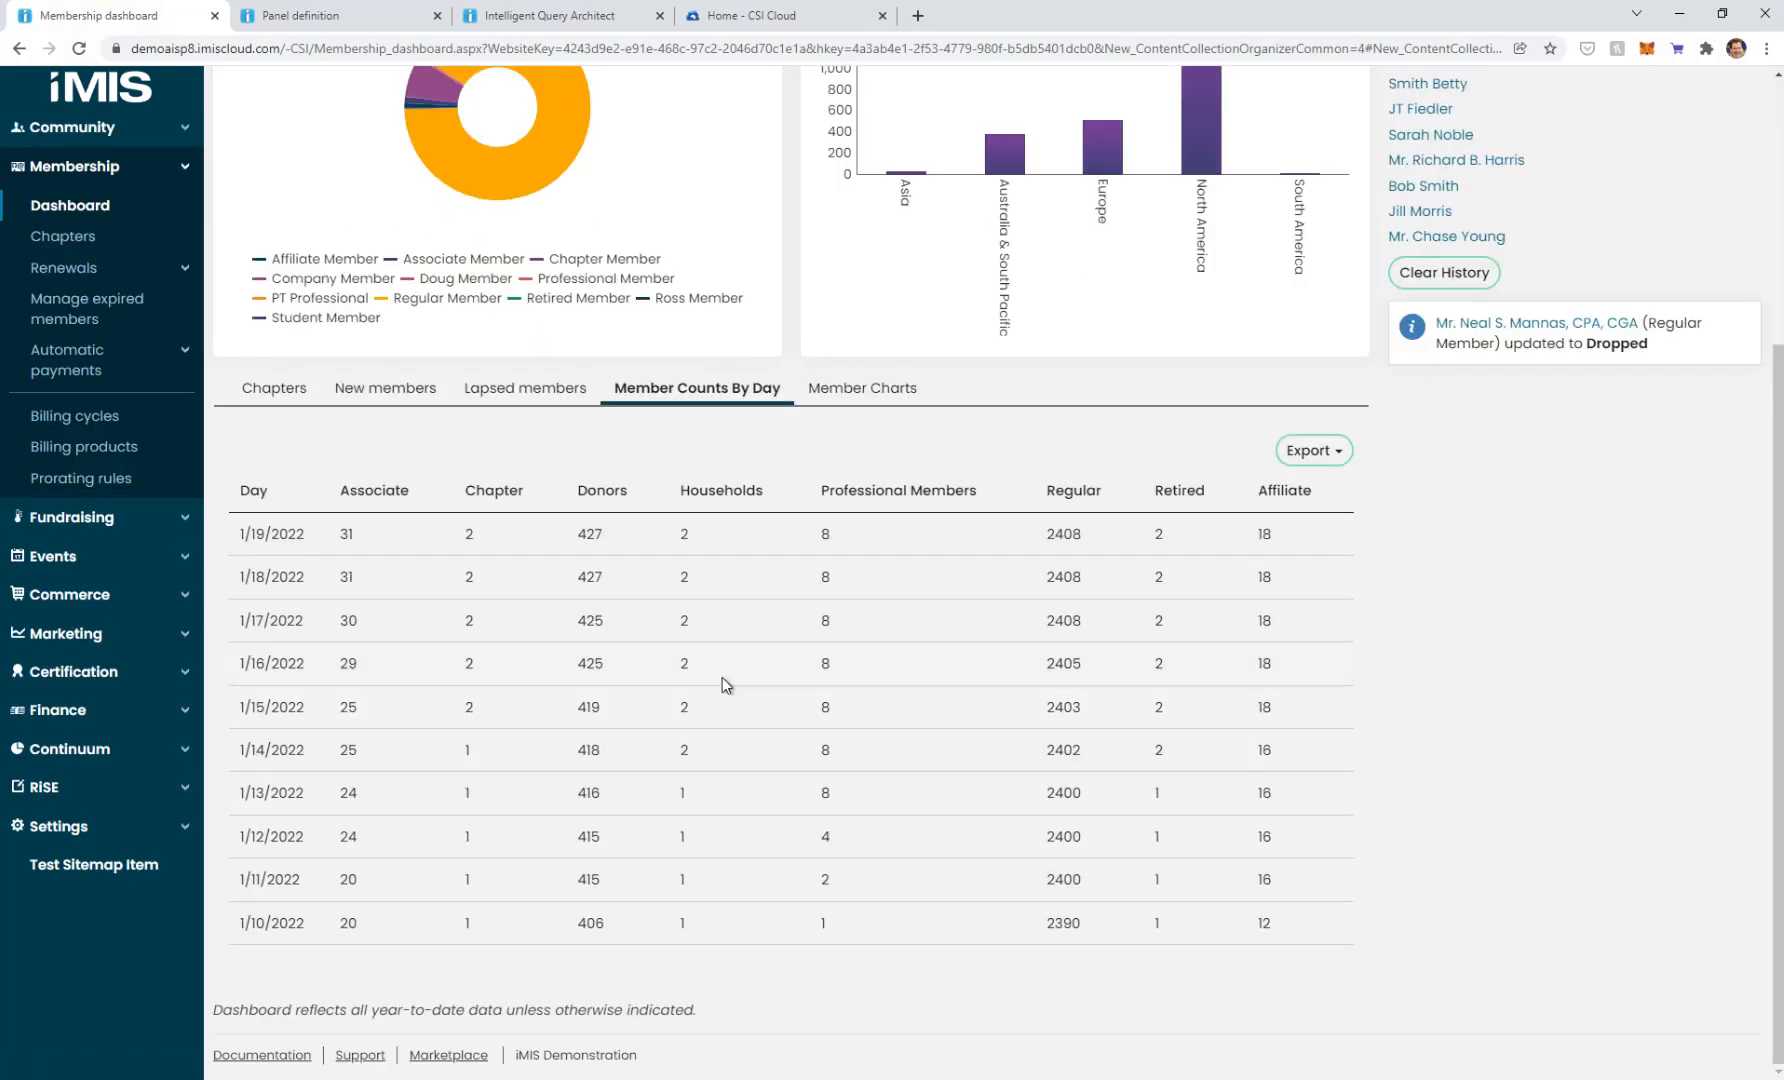